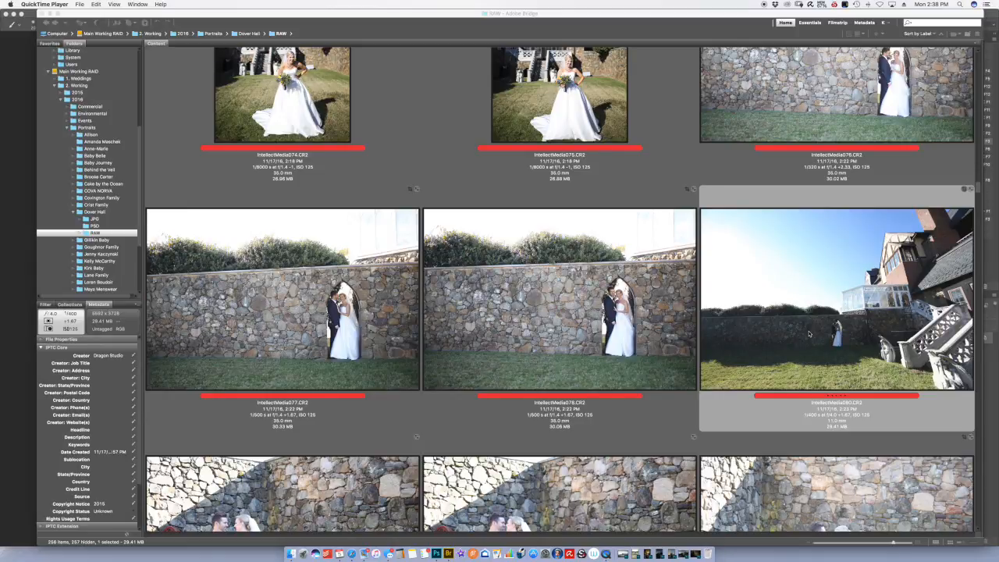
- Preview the photo IntellectMedia080.CR2 full screen and open it in Camera Raw
{"action": "key", "text": "super+l"}
{"action": "left_click", "coordinate": [543, 167]}
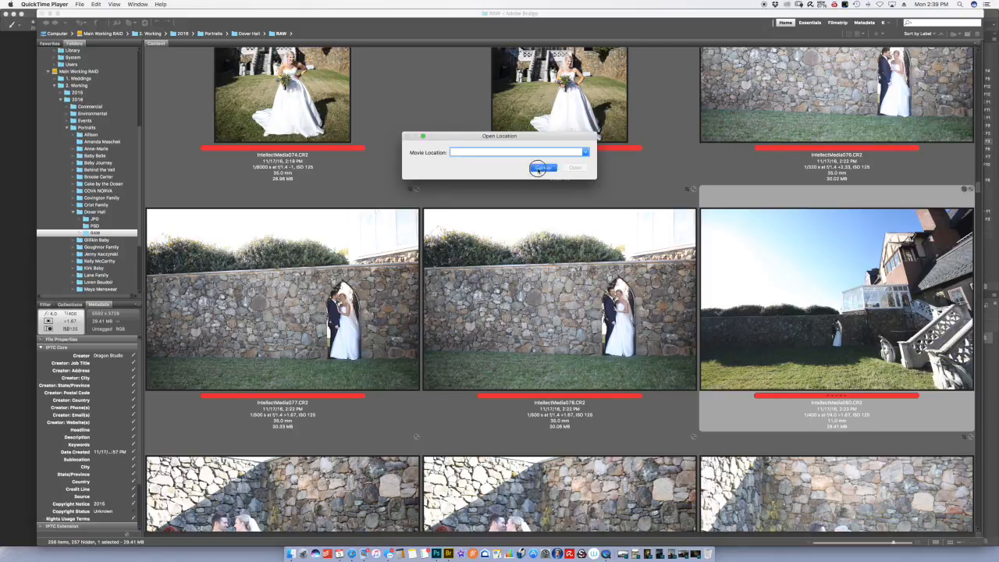
{"action": "key", "text": "super+l"}
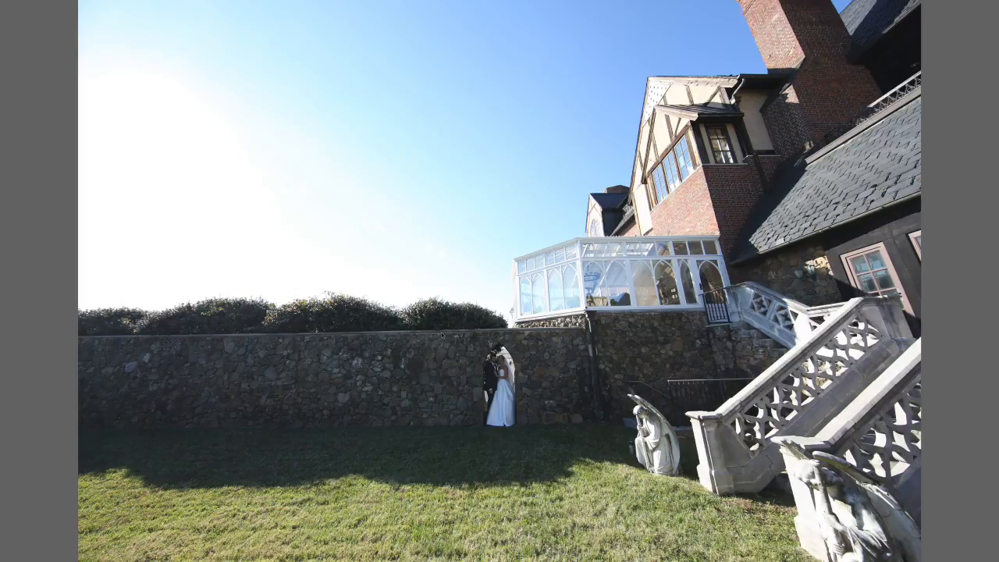
{"action": "key", "text": "space"}
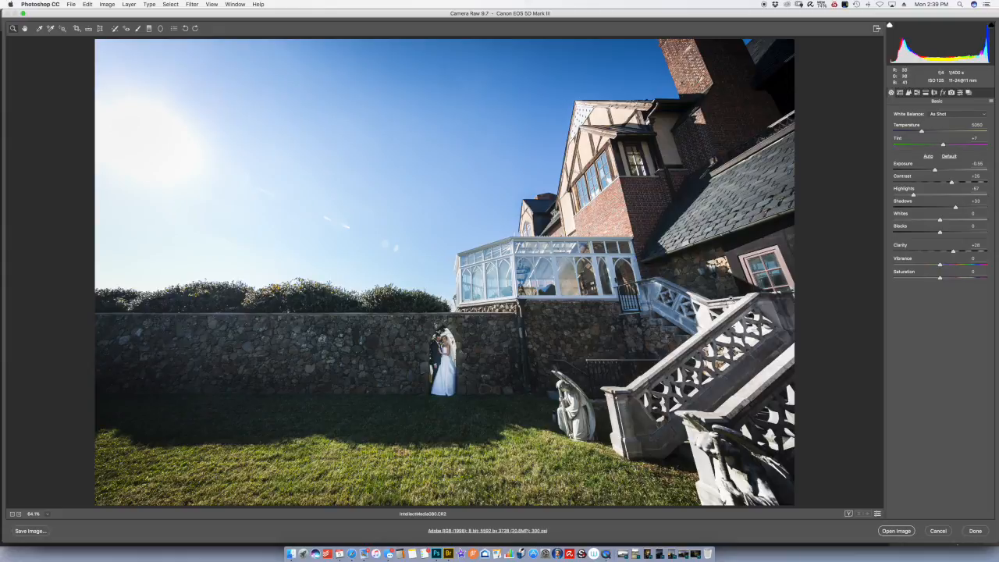
- Draw a narrow Radial Filter ellipse around the couple in the wall niche and open the image in Photoshop
{"action": "left_click", "coordinate": [100, 29]}
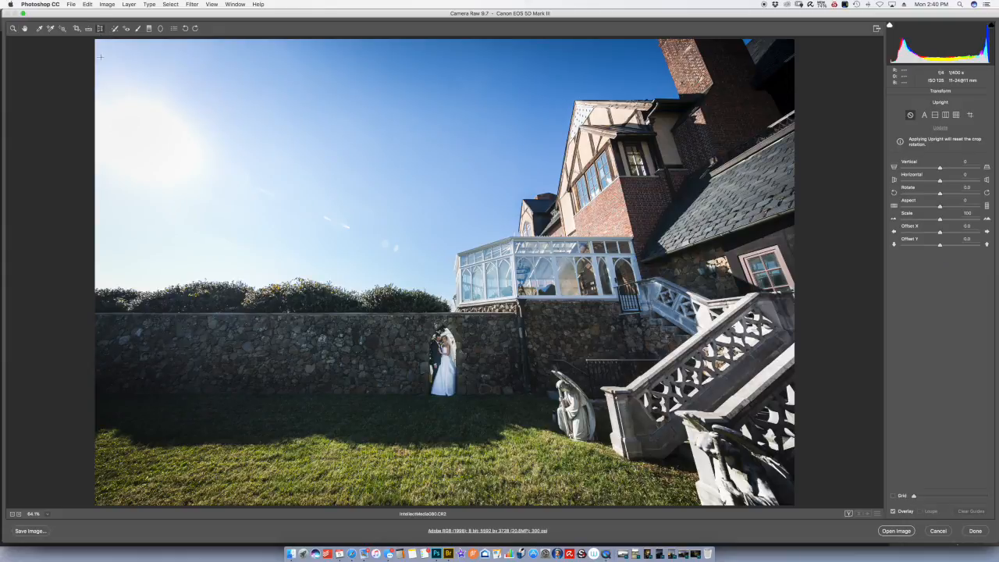
{"action": "left_click", "coordinate": [160, 28]}
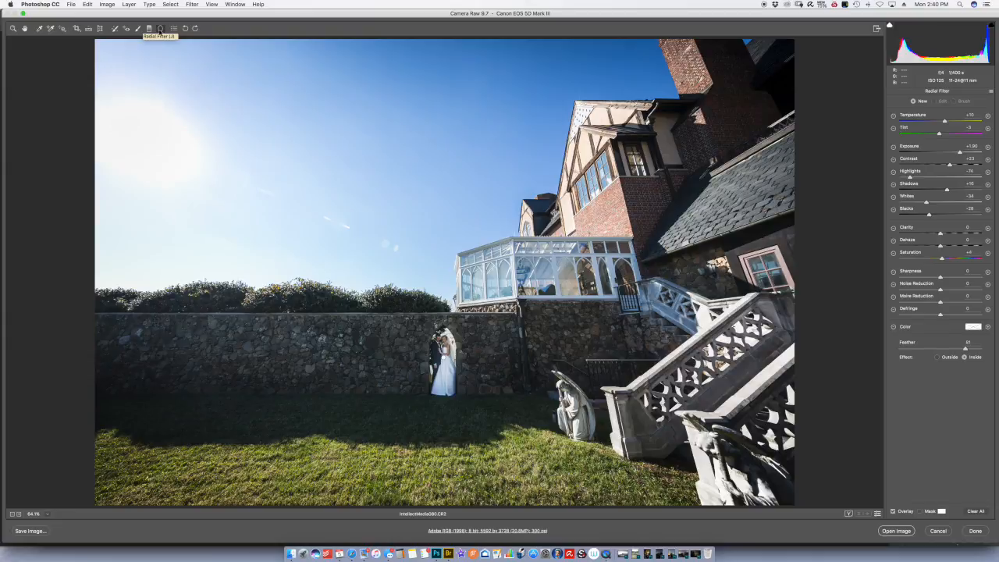
{"action": "left_click_drag", "start_coordinate": [445, 359], "coordinate": [465, 404]}
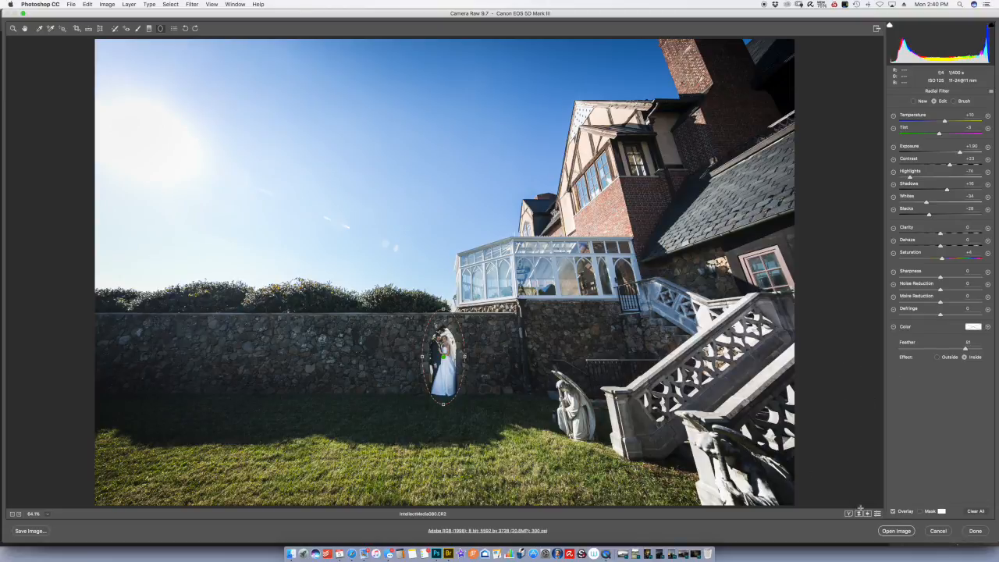
{"action": "left_click", "coordinate": [895, 531]}
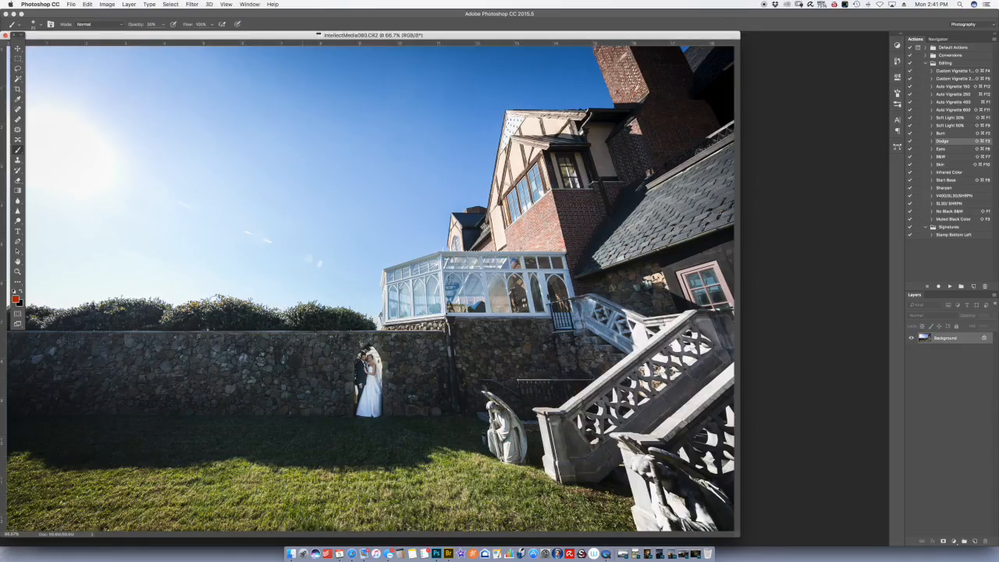
- Zoom the document out to 50%, centre its window in the workspace, hide the rulers and activate the Move tool
{"action": "key", "text": "super+minus"}
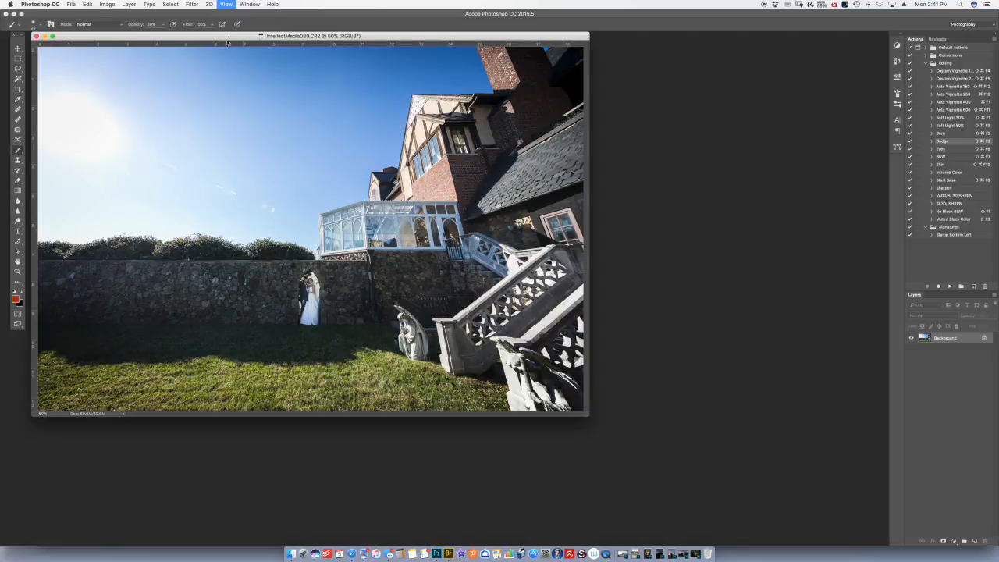
{"action": "left_click_drag", "start_coordinate": [227, 38], "coordinate": [419, 95]}
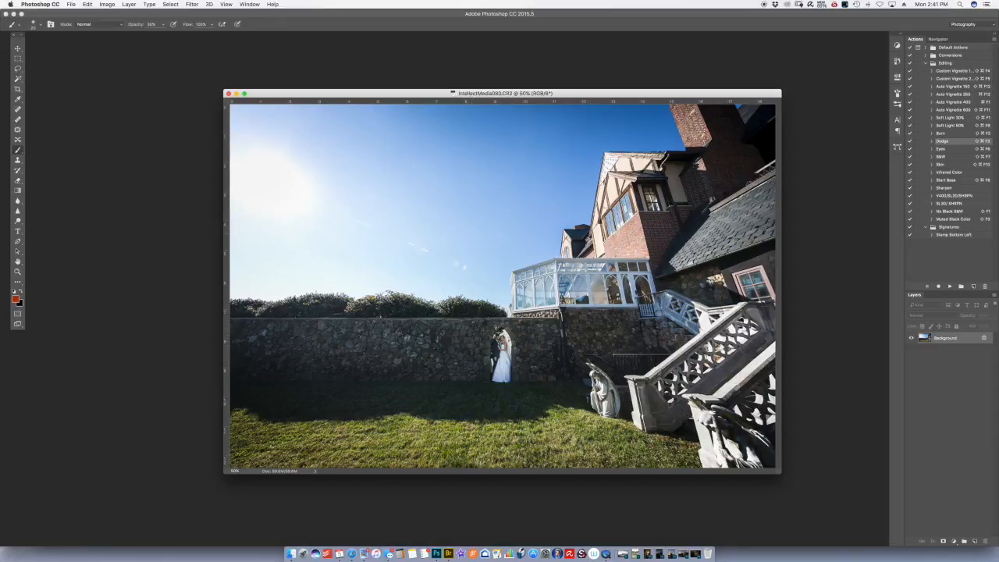
{"action": "key", "text": "super+r"}
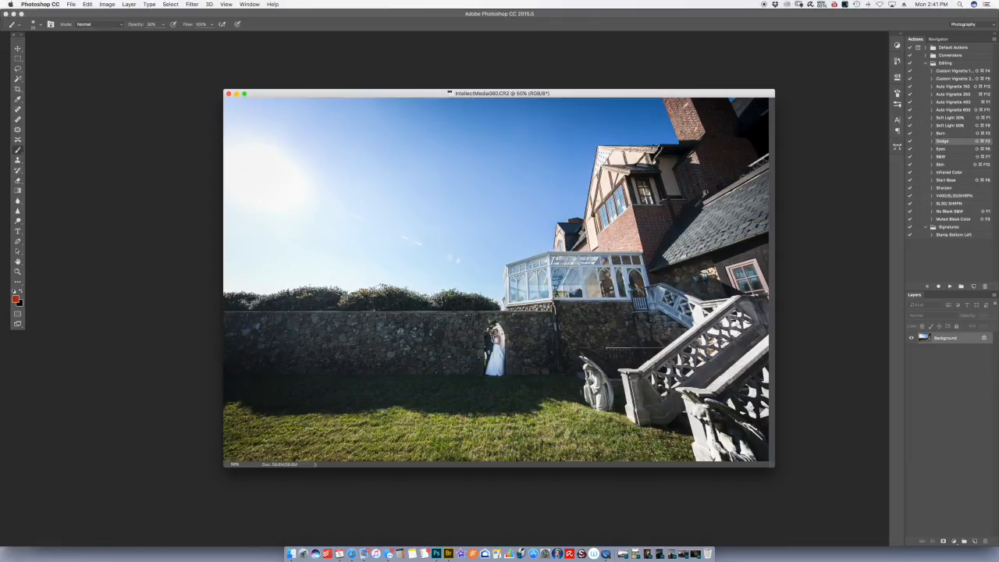
{"action": "key", "text": "v"}
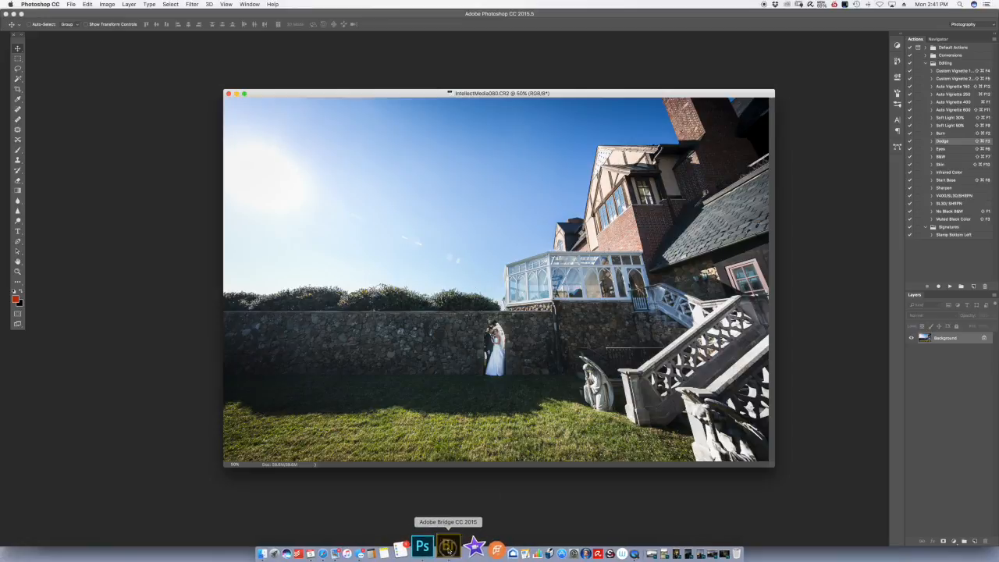
- Switch to Adobe Bridge, reopen IntellectMedia080.CR2 in Camera Raw and lower the exposure to about -1.6
{"action": "left_click", "coordinate": [448, 546]}
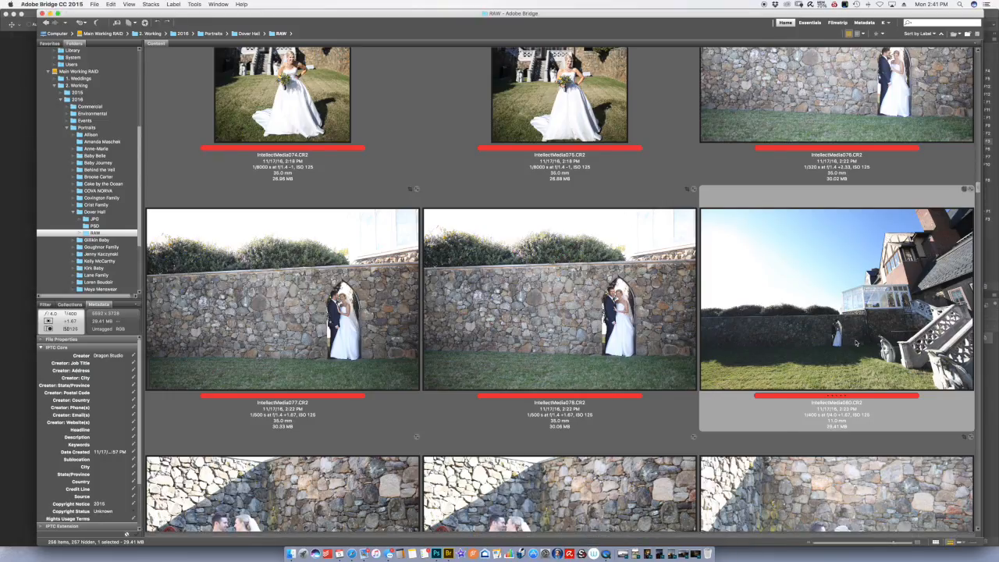
{"action": "double_click", "coordinate": [856, 344]}
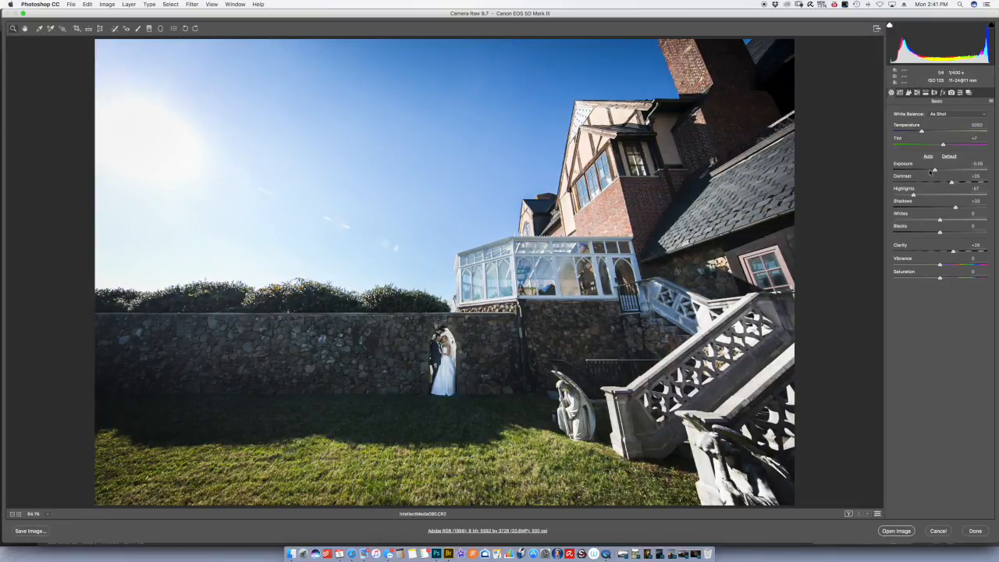
{"action": "left_click_drag", "start_coordinate": [929, 170], "coordinate": [923, 184]}
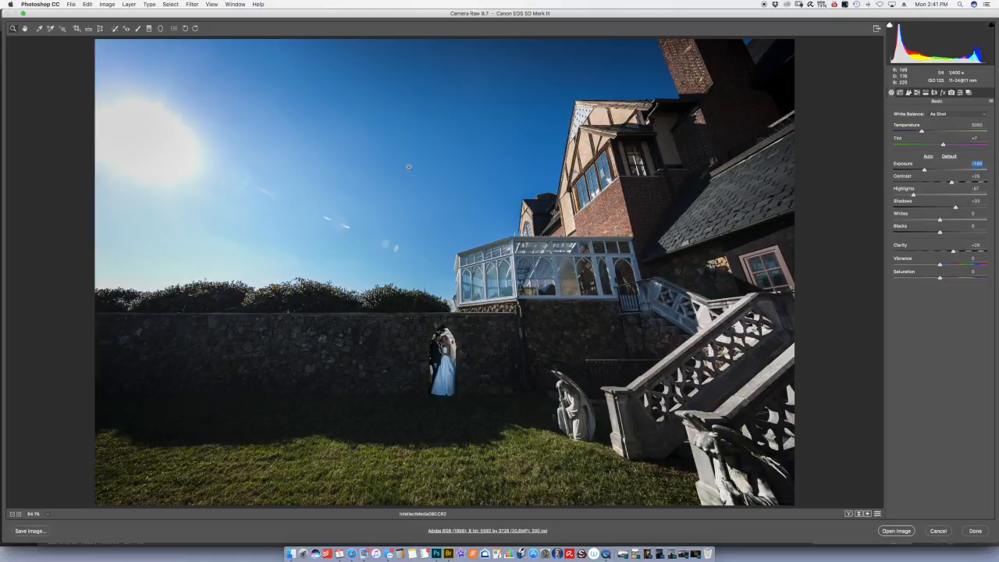
{"action": "left_click", "coordinate": [925, 170]}
- Slightly reduce the saturation of the Blues in the HSL adjustments
{"action": "left_click", "coordinate": [917, 93]}
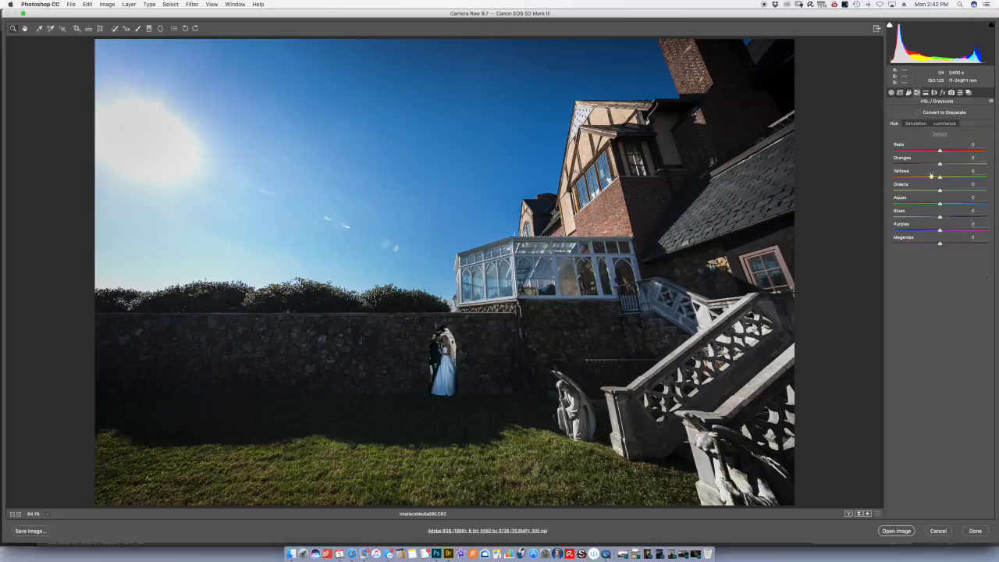
{"action": "left_click", "coordinate": [915, 124]}
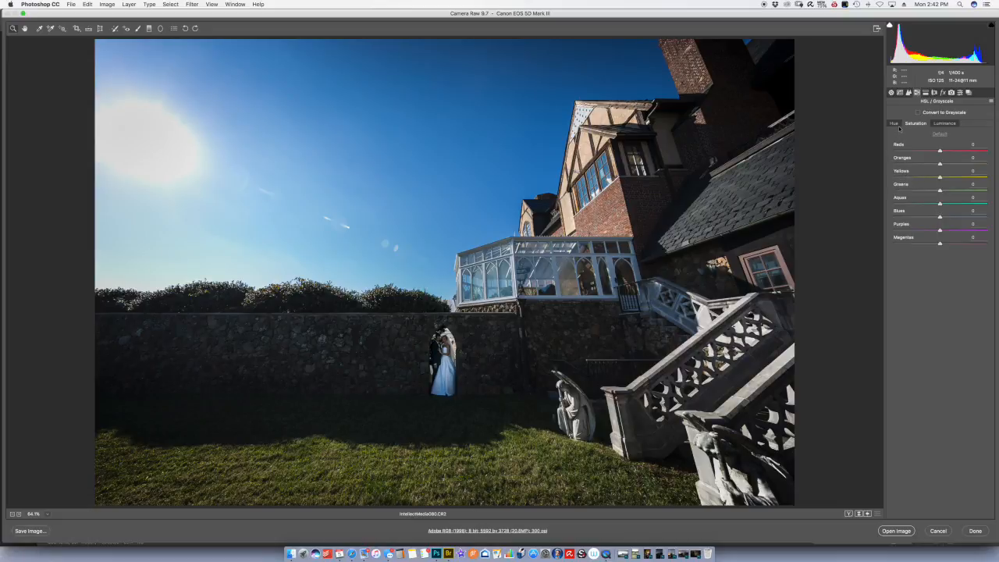
{"action": "left_click", "coordinate": [939, 217]}
{"action": "left_click_drag", "start_coordinate": [937, 218], "coordinate": [934, 218]}
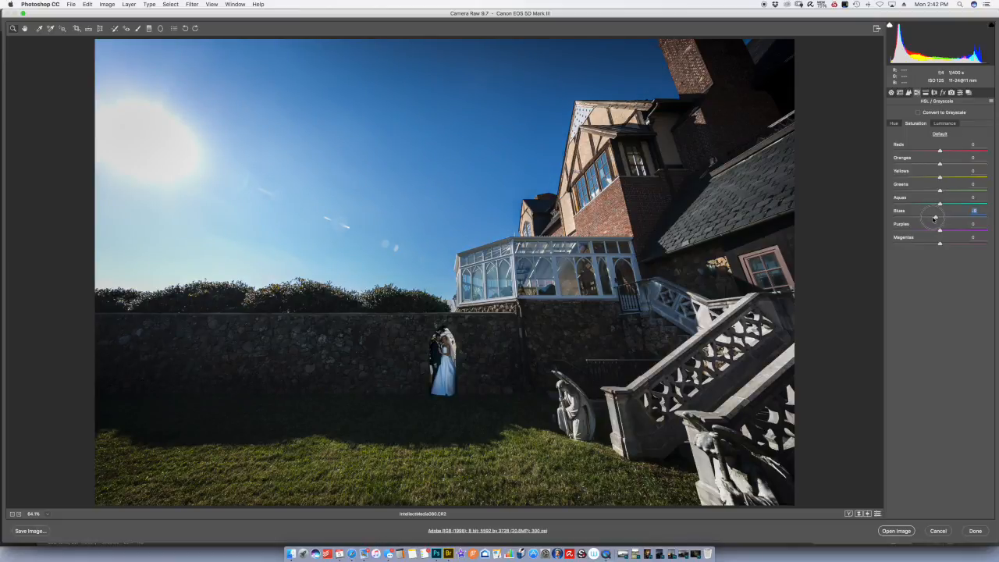
- Raise the luminance of the Blues to about +13 in the HSL adjustments
{"action": "left_click", "coordinate": [947, 123]}
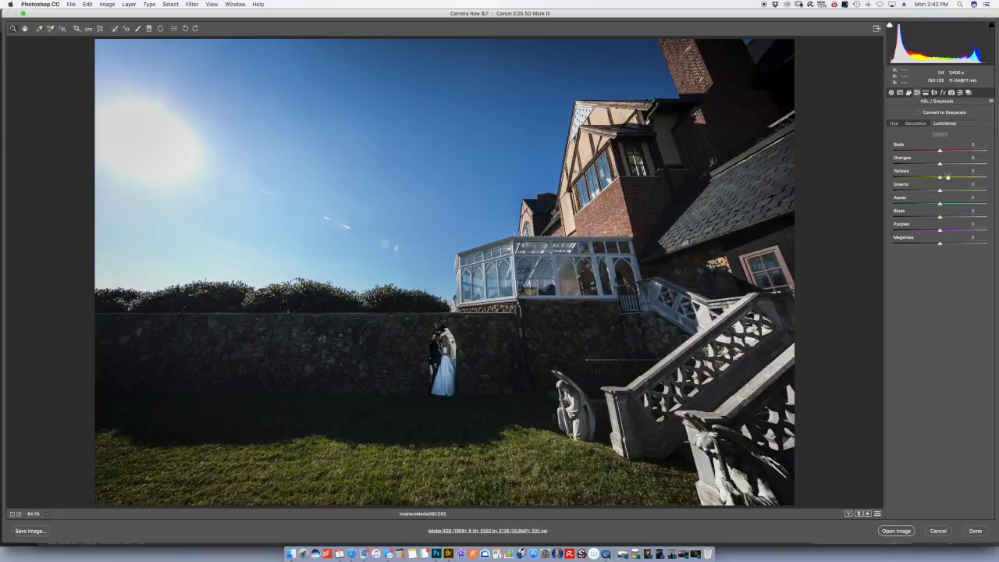
{"action": "left_click", "coordinate": [940, 219]}
{"action": "left_click_drag", "start_coordinate": [942, 218], "coordinate": [945, 218]}
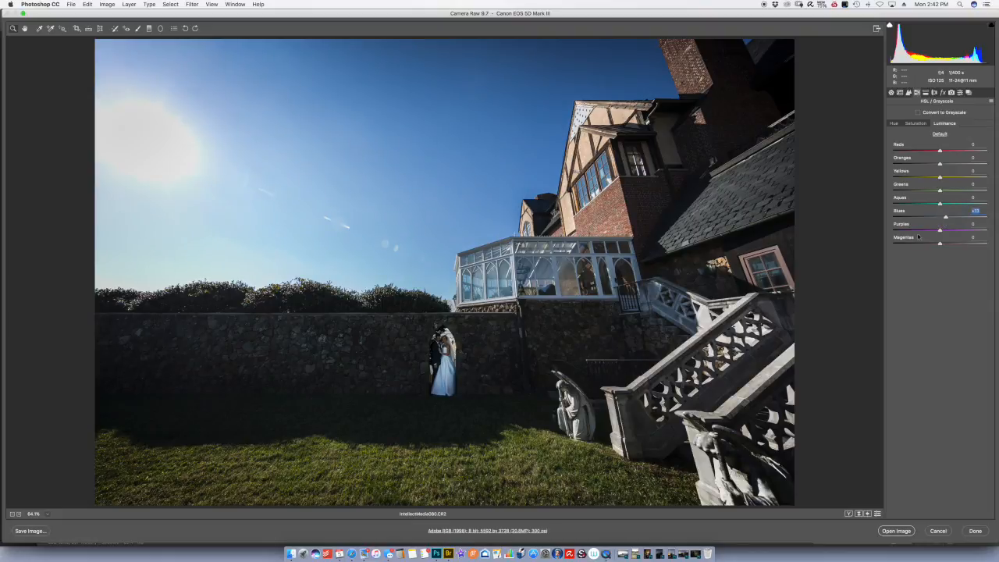
{"action": "left_click", "coordinate": [894, 124]}
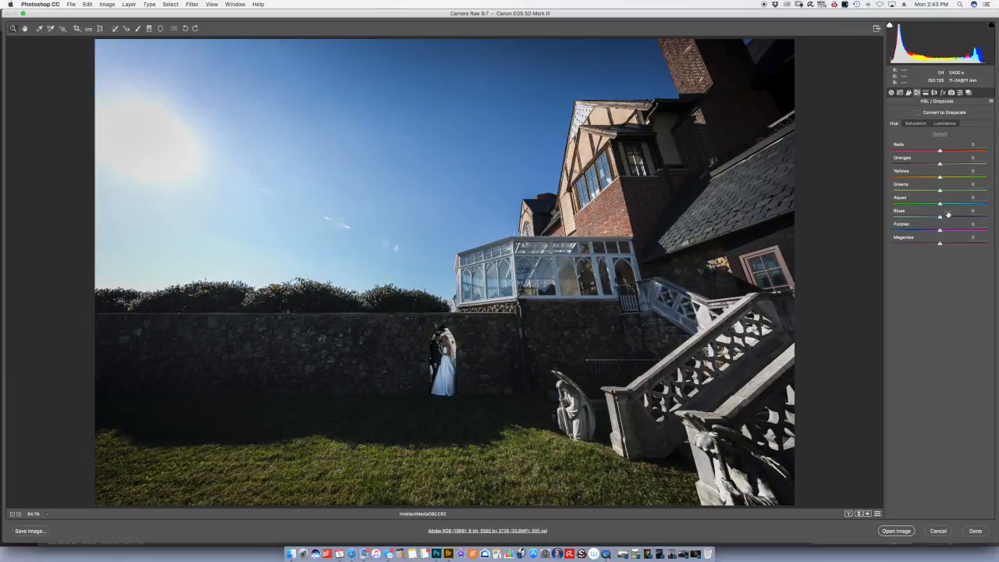
{"action": "left_click", "coordinate": [943, 123]}
{"action": "left_click_drag", "start_coordinate": [939, 216], "coordinate": [946, 218]}
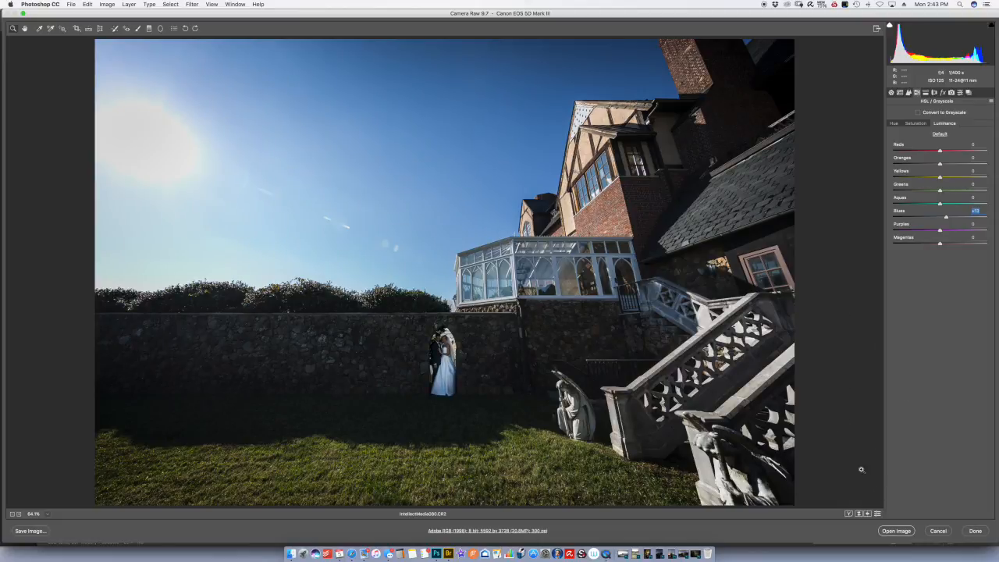
- Open the darker version in Photoshop and offset the brighter document's window from it so both can be reached
{"action": "left_click", "coordinate": [896, 529]}
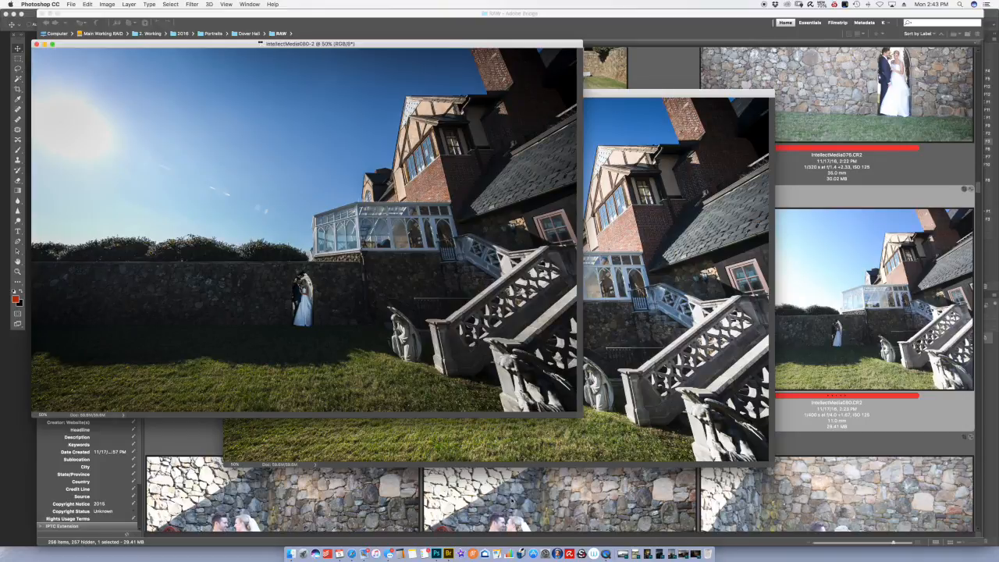
{"action": "left_click", "coordinate": [437, 546]}
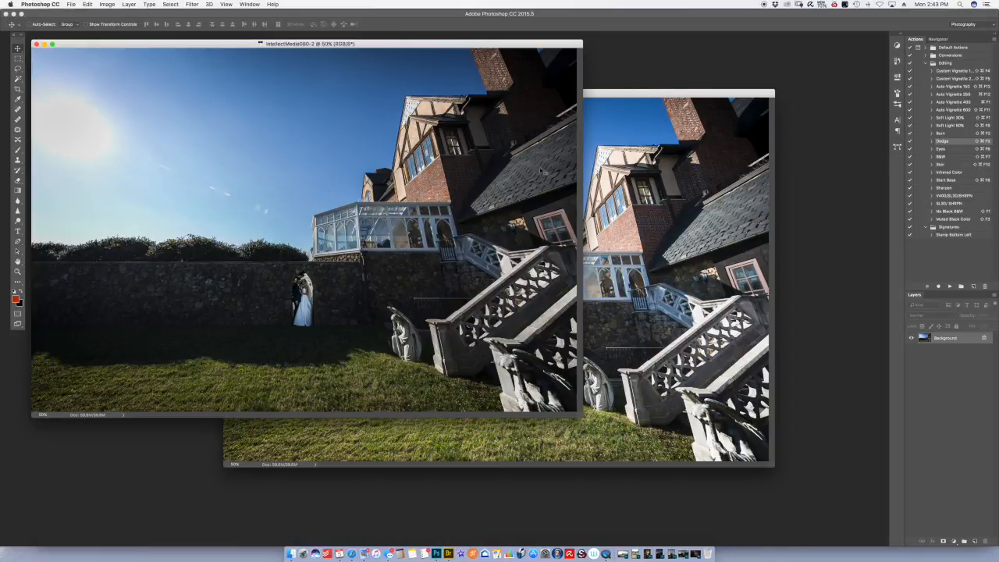
{"action": "left_click_drag", "start_coordinate": [602, 95], "coordinate": [633, 112]}
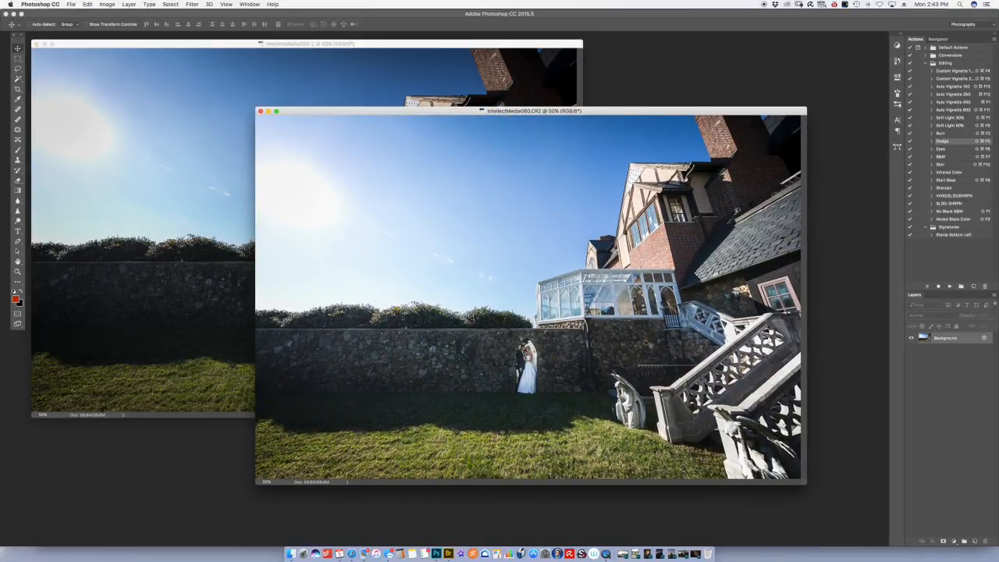
- Copy the darker image into the brighter IntellectMedia080.CR2 document as a new layer aligned over the background
{"action": "left_click", "coordinate": [316, 79]}
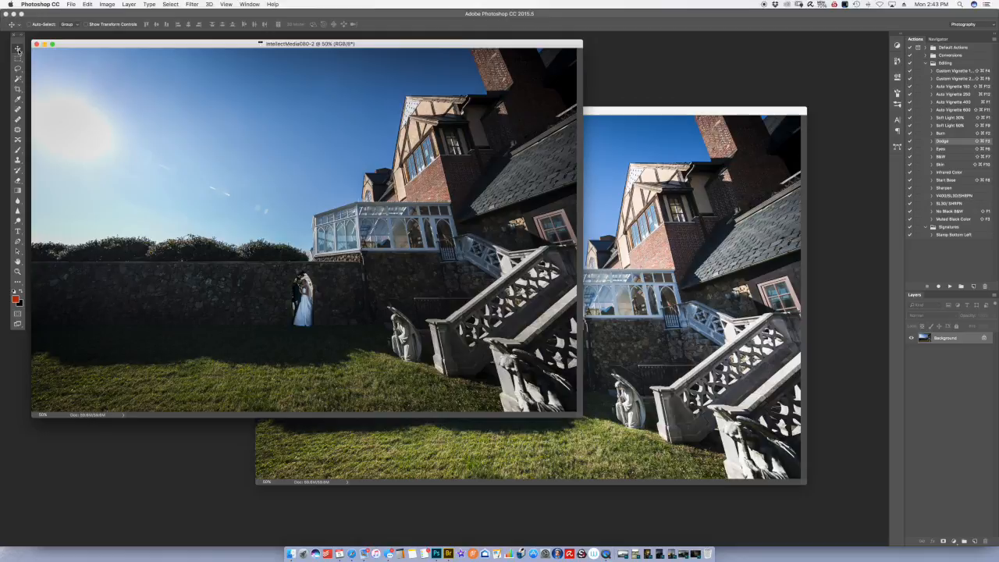
{"action": "left_click", "coordinate": [507, 233]}
{"action": "left_click_drag", "start_coordinate": [507, 232], "coordinate": [648, 258]}
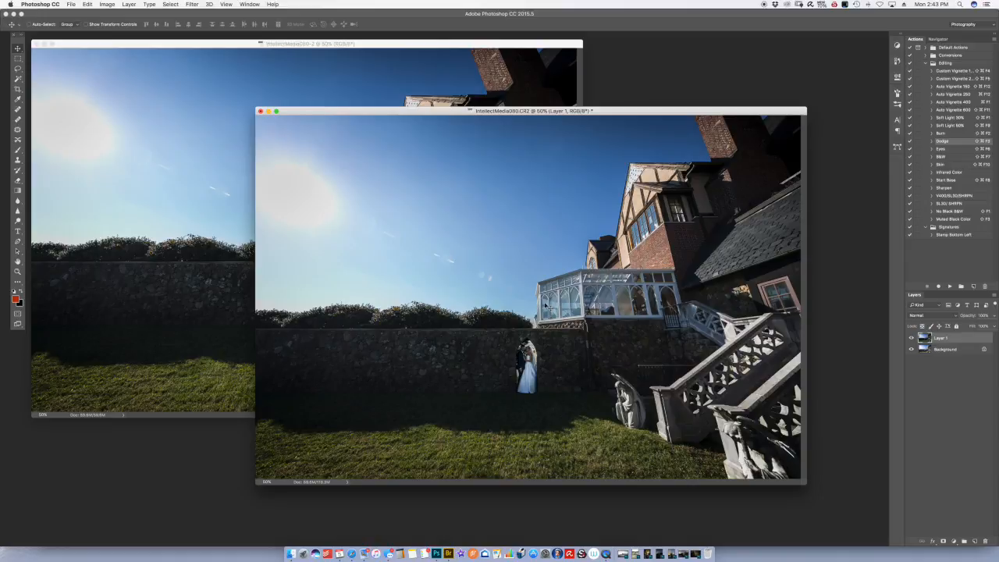
{"action": "key", "text": "super+z"}
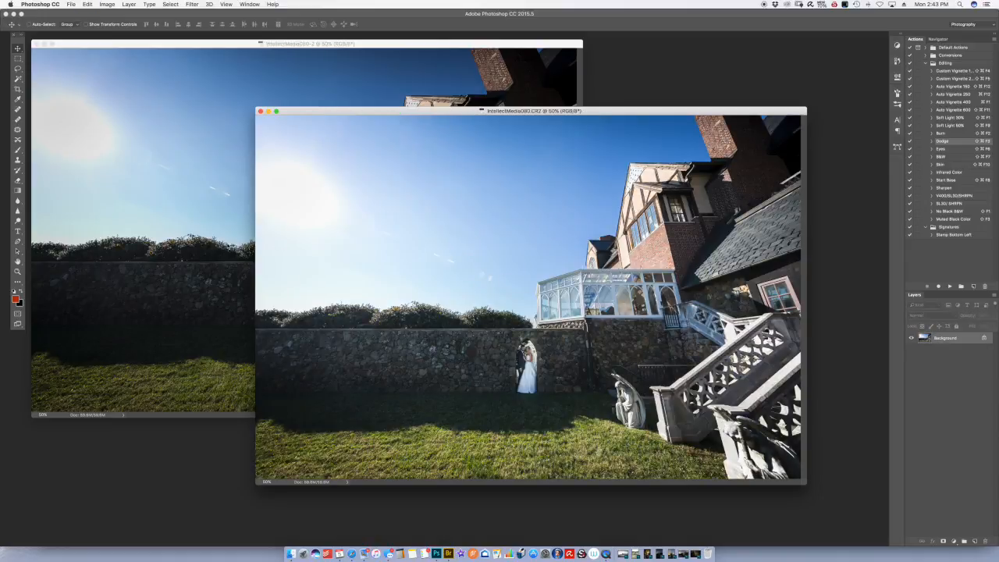
{"action": "key", "text": "super+shift+z"}
{"action": "key", "text": "super+shift+z"}
{"action": "left_click_drag", "start_coordinate": [543, 319], "coordinate": [620, 348]}
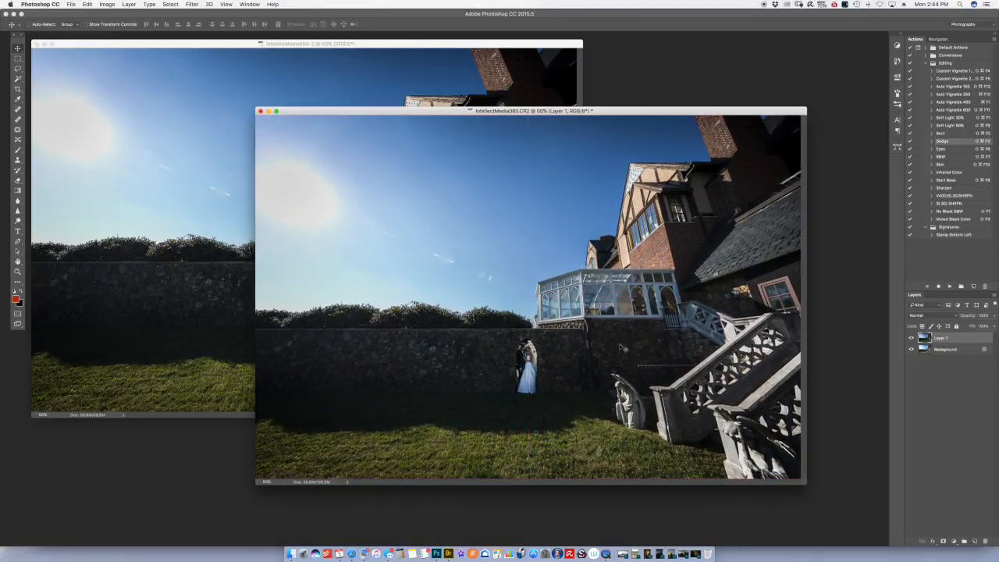
- Close the darker source document IntellectMedia080-2, leaving the layered document open
{"action": "key", "text": "ctrl+Tab"}
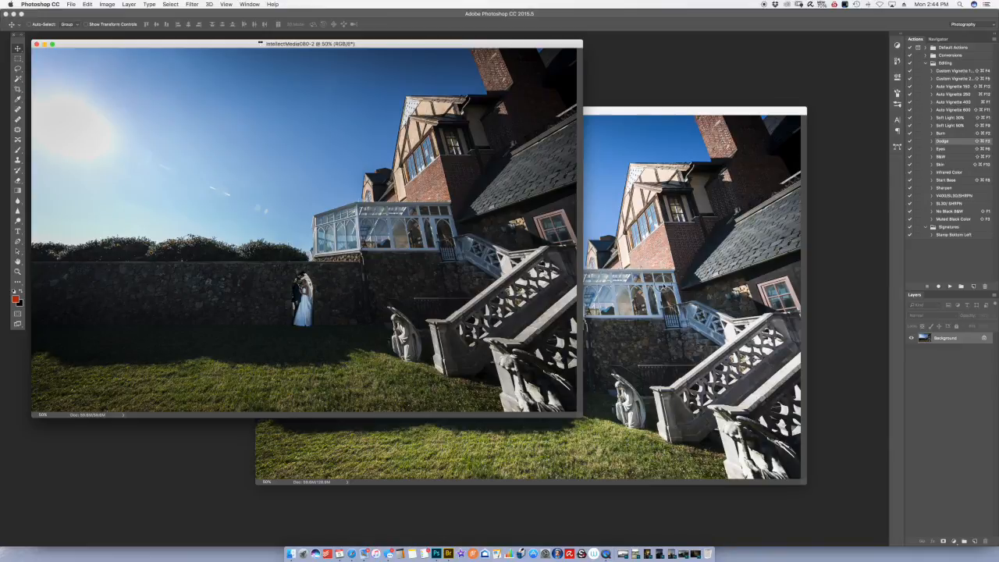
{"action": "key", "text": "ctrl+Tab"}
{"action": "key", "text": "super+v"}
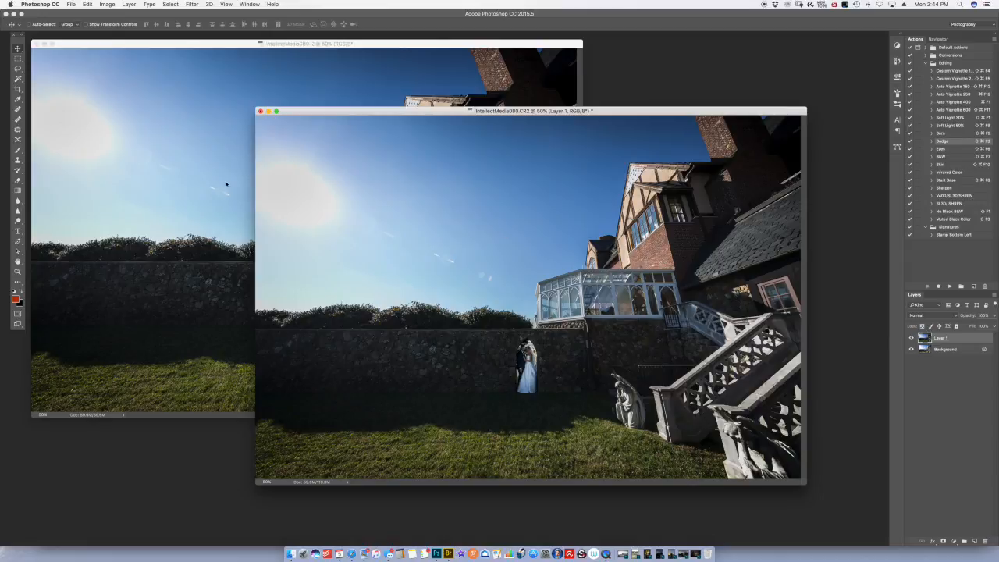
{"action": "left_click", "coordinate": [109, 139]}
{"action": "left_click_drag", "start_coordinate": [69, 44], "coordinate": [79, 51]}
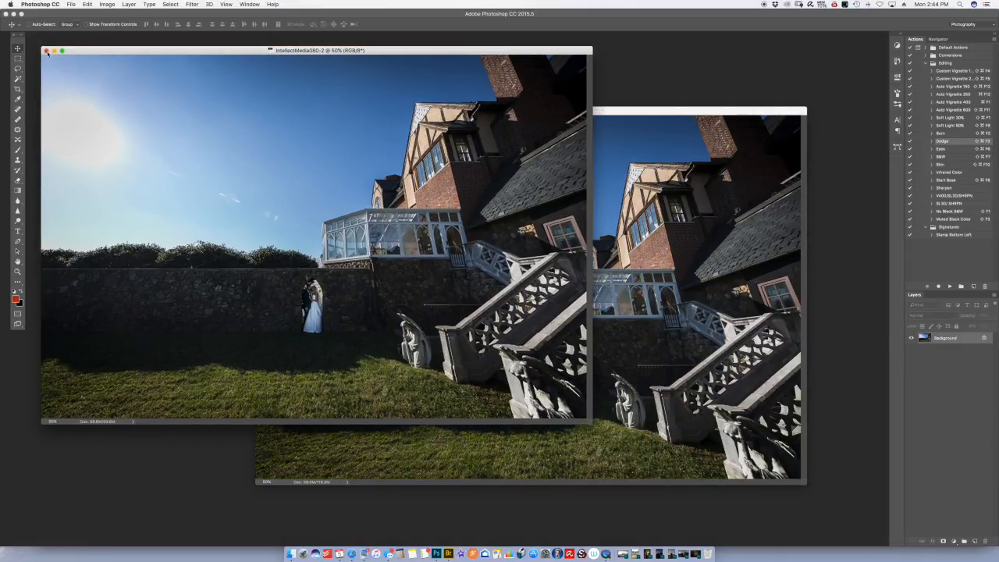
{"action": "left_click", "coordinate": [46, 51]}
{"action": "left_click", "coordinate": [473, 178]}
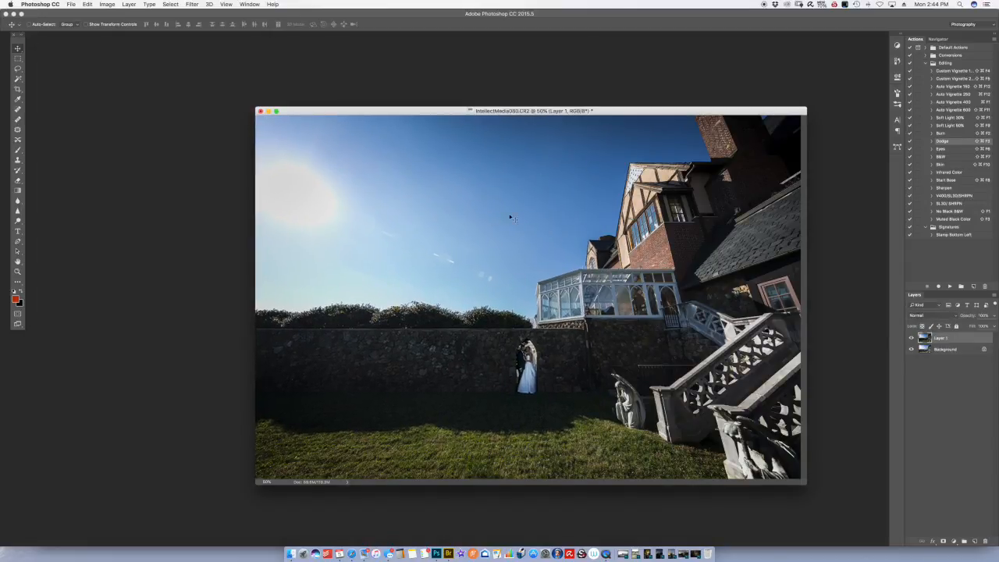
- Display the layered document in full screen mode with the menu bar and reposition the image in the workspace
{"action": "left_click_drag", "start_coordinate": [478, 112], "coordinate": [369, 96]}
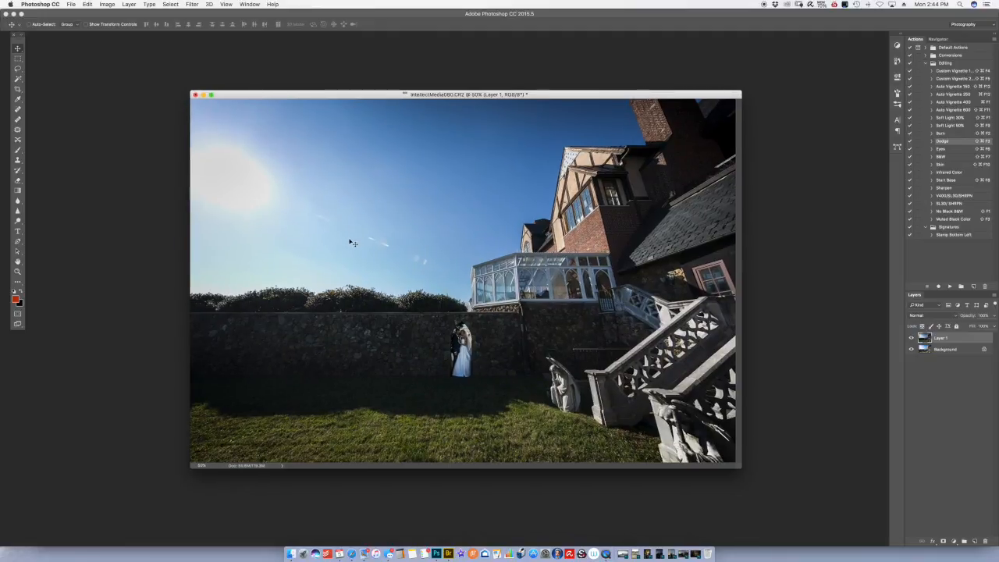
{"action": "key", "text": "f"}
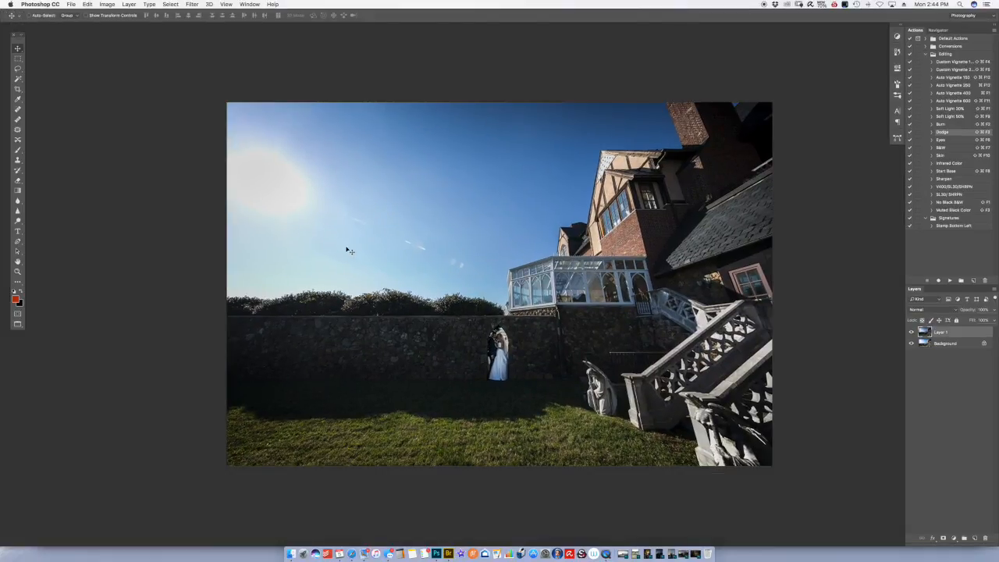
{"action": "left_click_drag", "start_coordinate": [370, 264], "coordinate": [352, 276]}
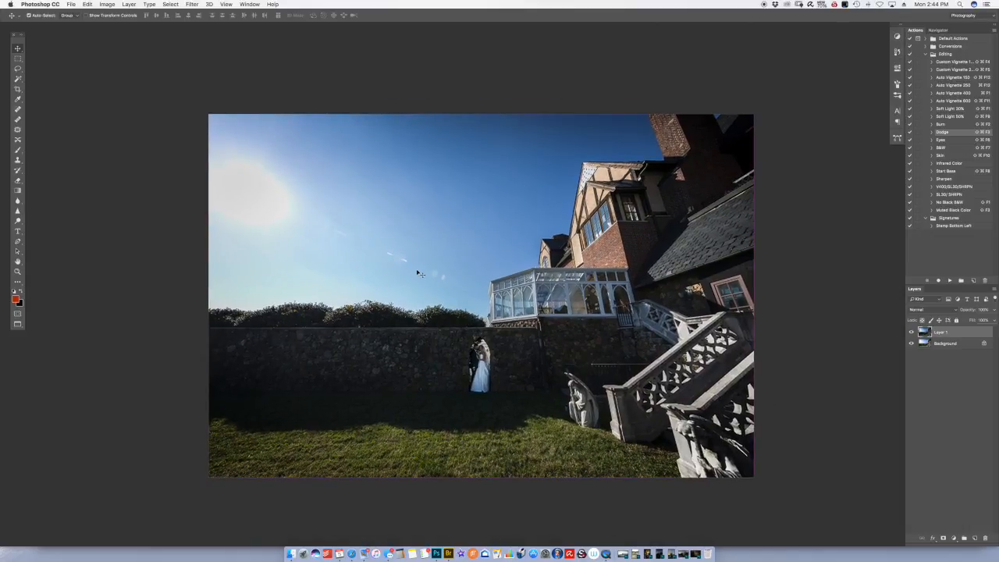
- Hide and reshow Layer 1 to compare the darker image with the brighter Background
{"action": "key", "text": "super+equal"}
{"action": "left_click_drag", "start_coordinate": [541, 342], "coordinate": [541, 316]}
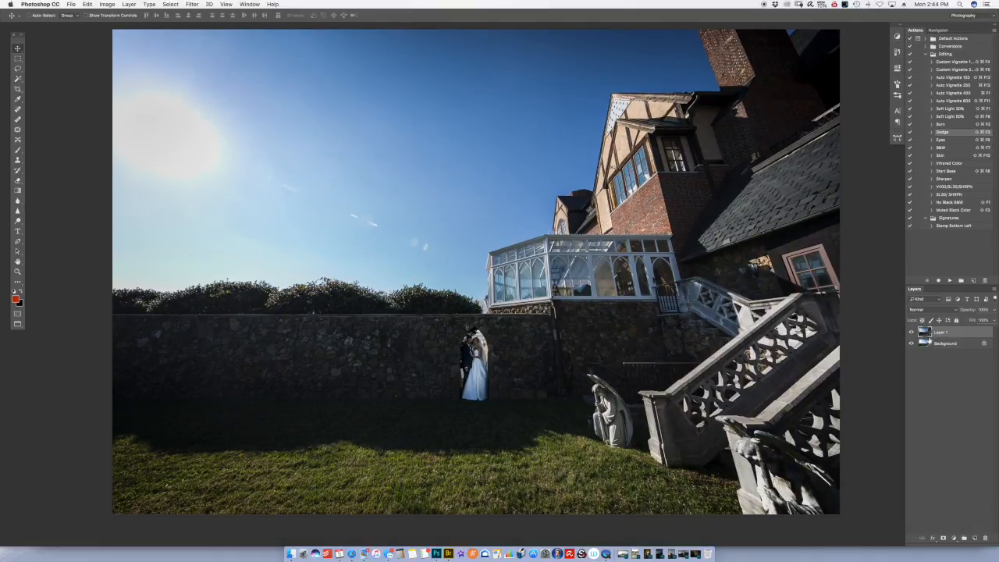
{"action": "left_click", "coordinate": [941, 344]}
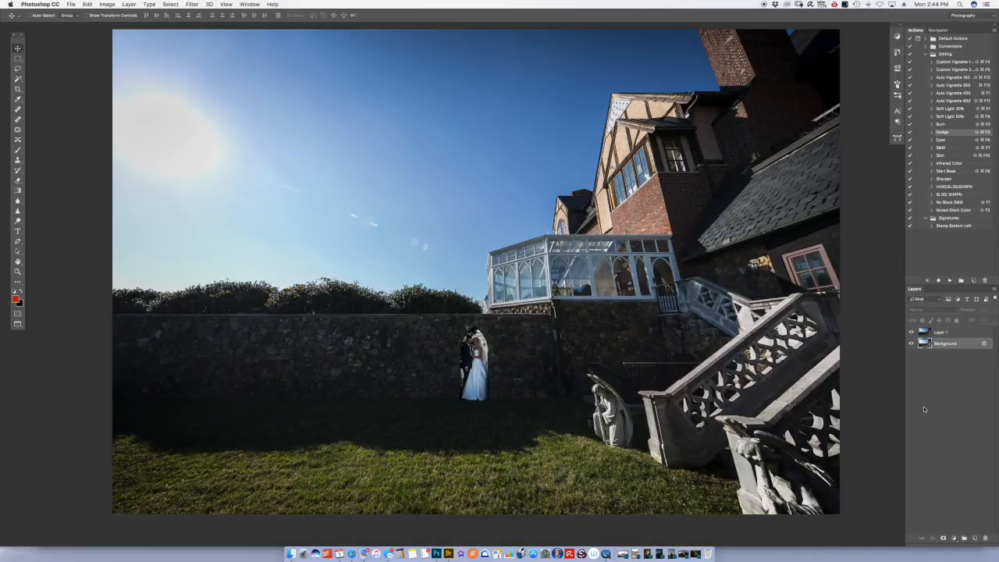
{"action": "left_click", "coordinate": [911, 332]}
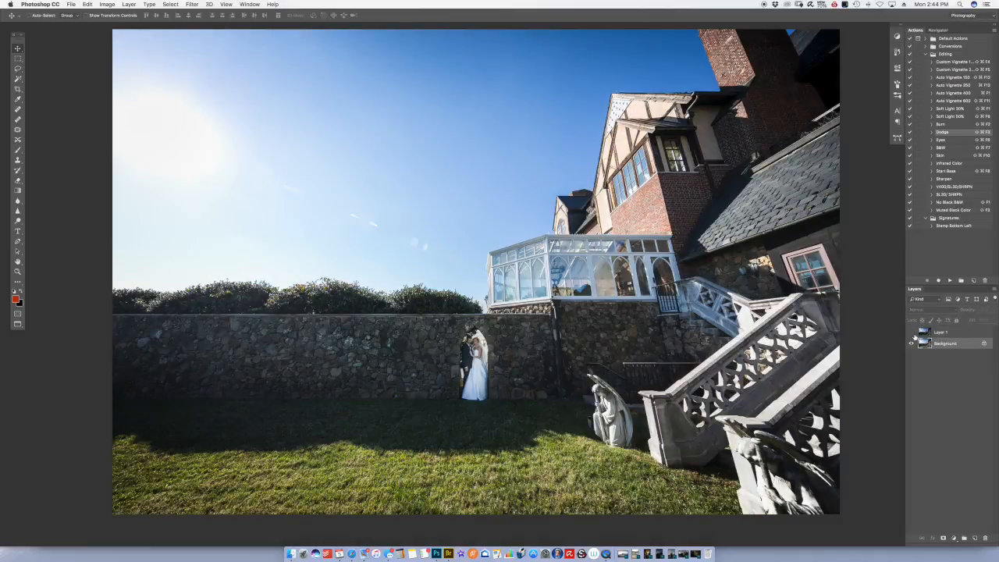
{"action": "left_click", "coordinate": [911, 333]}
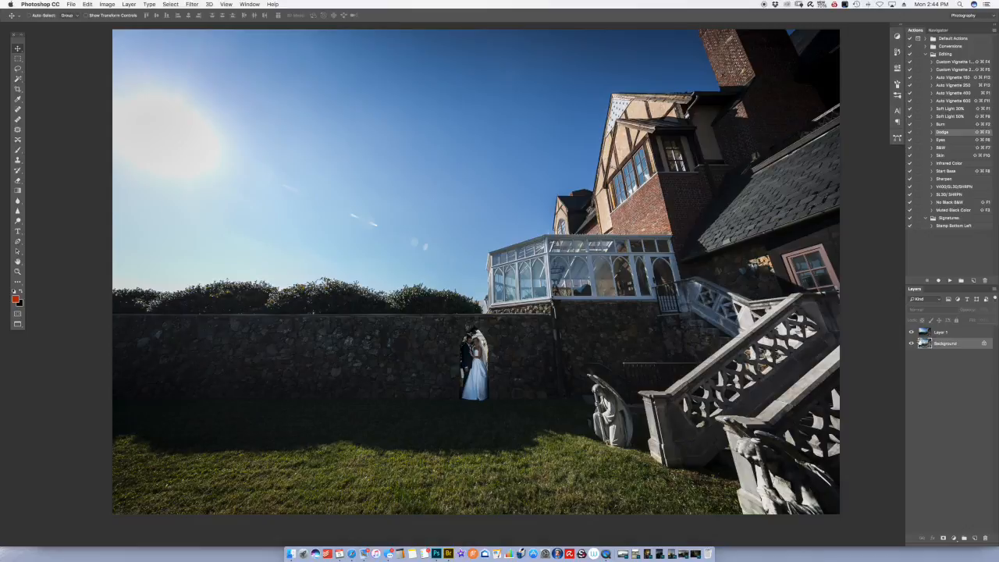
- Duplicate the Background layer and rename the copy Original
{"action": "key", "text": "super+j"}
{"action": "double_click", "coordinate": [941, 344]}
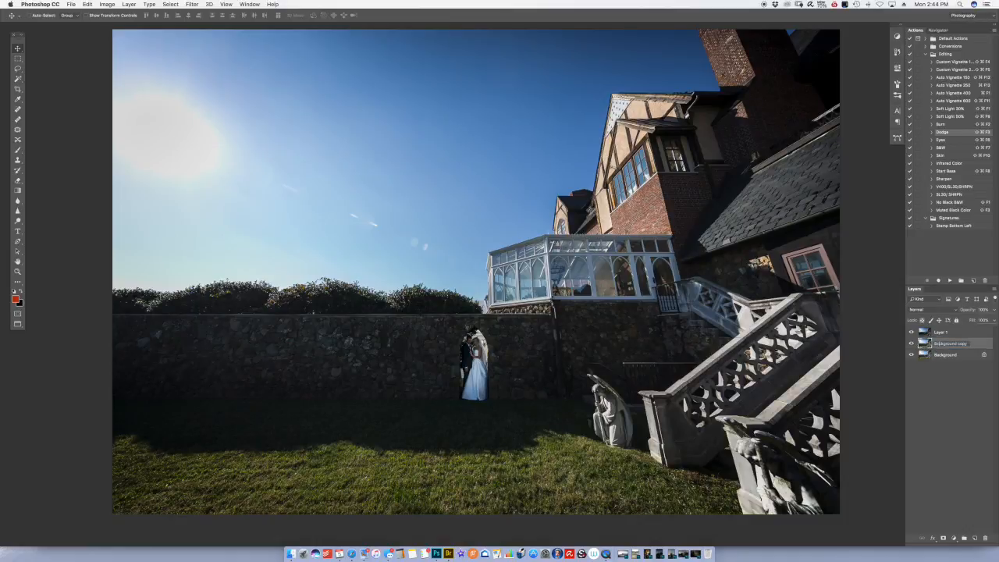
{"action": "left_click_drag", "start_coordinate": [933, 344], "coordinate": [966, 343]}
{"action": "type", "text": "c"}
{"action": "key", "text": "Return"}
- Rename Layer 1 as Darker and add a white layer mask to it, keeping the mask active
{"action": "double_click", "coordinate": [940, 333]}
{"action": "type", "text": "t"}
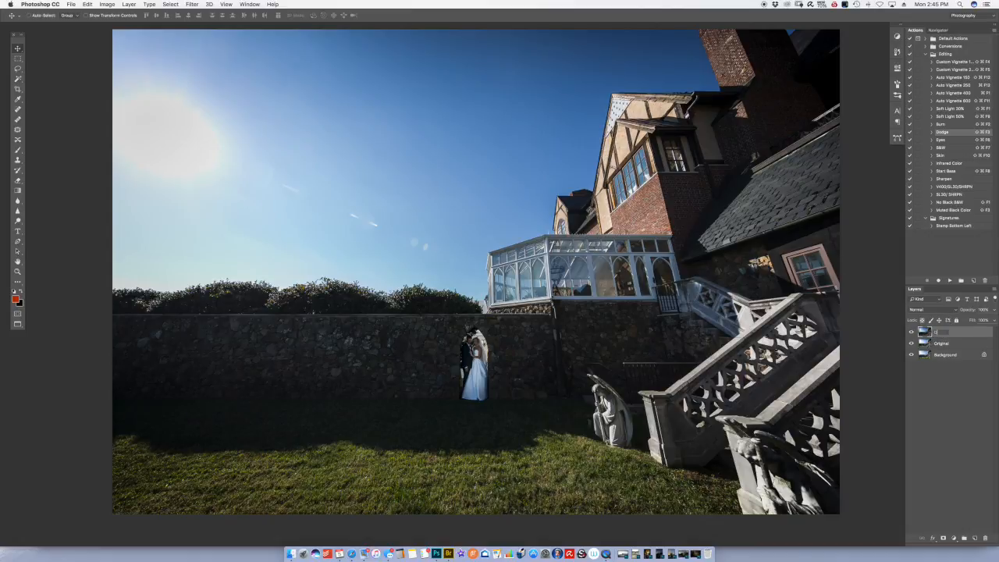
{"action": "key", "text": "Return"}
{"action": "left_click", "coordinate": [944, 538]}
{"action": "left_click", "coordinate": [943, 333]}
- Set up the Brush tool with black as the foreground color, 100% opacity and a larger brush size
{"action": "left_click", "coordinate": [18, 151]}
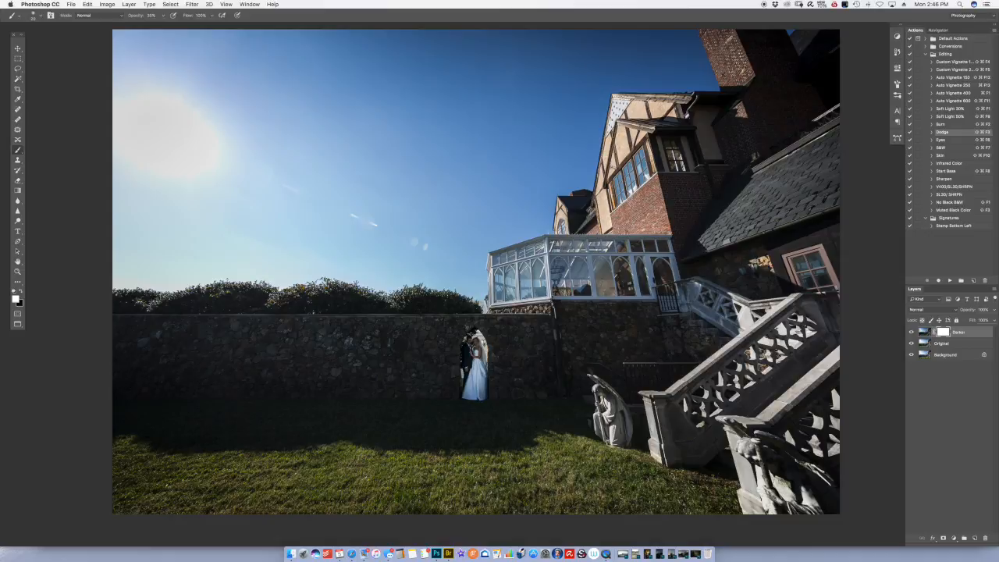
{"action": "left_click", "coordinate": [22, 293]}
{"action": "left_click", "coordinate": [162, 15]}
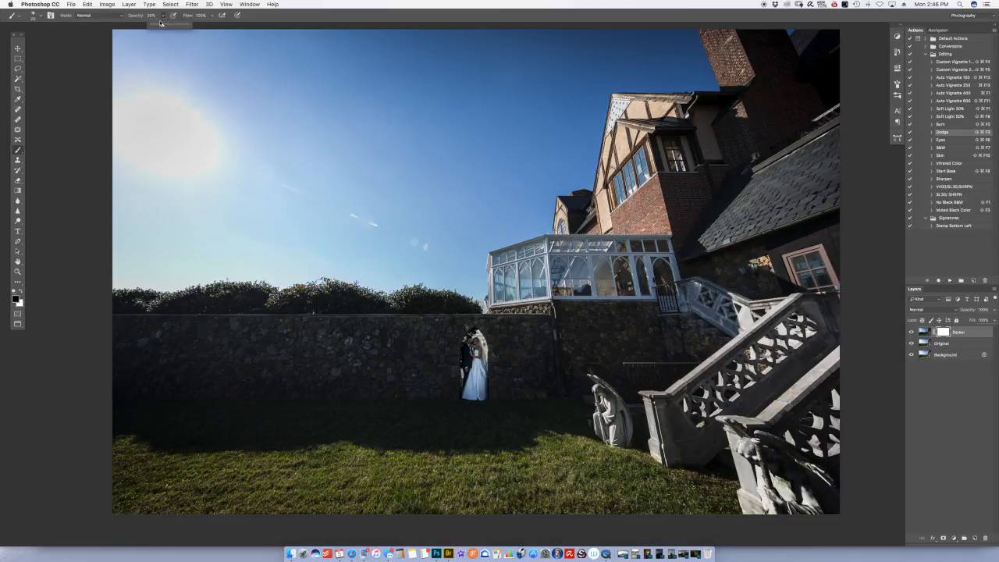
{"action": "left_click_drag", "start_coordinate": [162, 26], "coordinate": [199, 27]}
{"action": "key", "text": "Return"}
{"action": "left_click", "coordinate": [42, 17]}
{"action": "left_click_drag", "start_coordinate": [48, 41], "coordinate": [82, 40]}
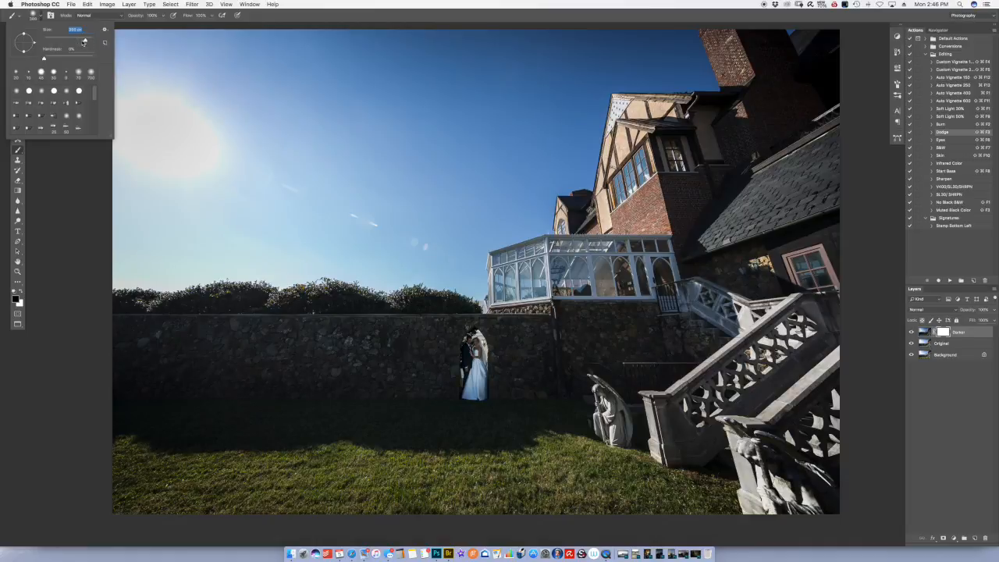
- Paint black over the stone wall and the couple on the Darker mask with a slightly enlarged brush to reveal the brighter layer
{"action": "left_click", "coordinate": [389, 366]}
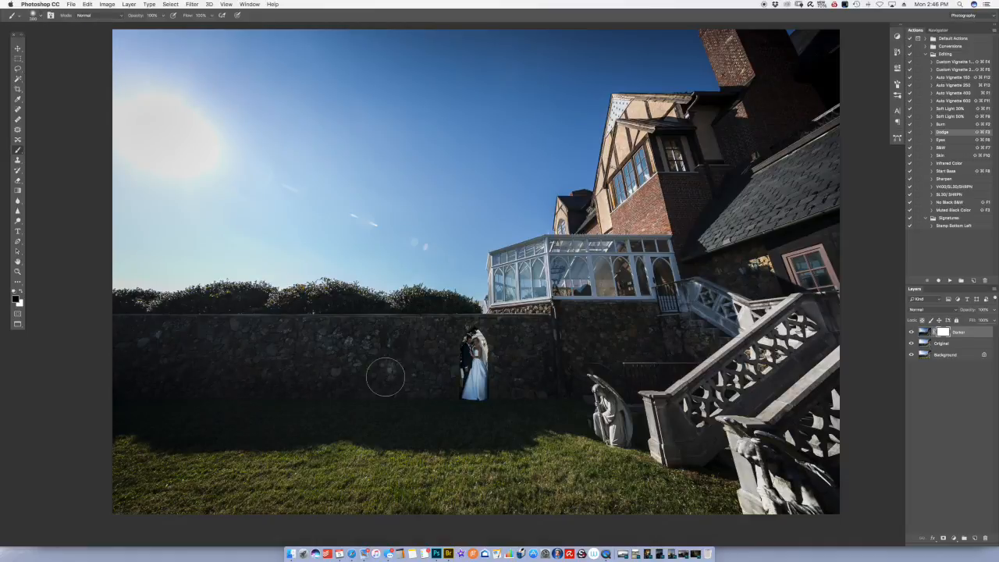
{"action": "key", "text": "bracketright"}
{"action": "mouse_move", "coordinate": [379, 357]}
{"action": "left_mouse_down"}
{"action": "mouse_move", "coordinate": [213, 348]}
{"action": "mouse_move", "coordinate": [528, 356]}
{"action": "mouse_move", "coordinate": [417, 345]}
{"action": "mouse_move", "coordinate": [527, 341]}
{"action": "mouse_move", "coordinate": [427, 335]}
{"action": "mouse_move", "coordinate": [151, 336]}
{"action": "mouse_move", "coordinate": [124, 339]}
{"action": "mouse_move", "coordinate": [115, 361]}
{"action": "mouse_move", "coordinate": [471, 385]}
{"action": "mouse_move", "coordinate": [563, 354]}
{"action": "left_mouse_up"}
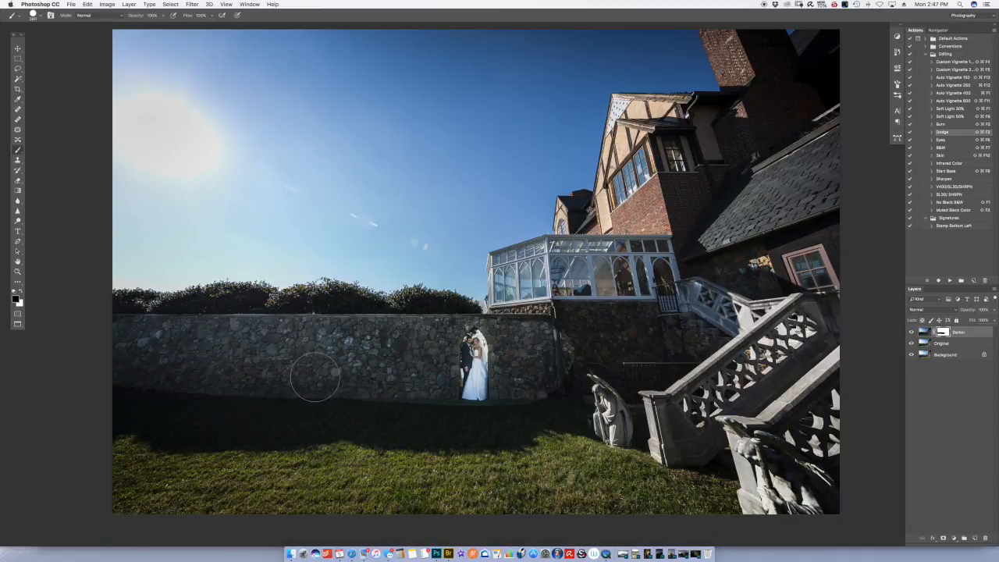
- Soften the brush edge and paint the Darker mask along the wall's base and the shaded lawn
{"action": "left_click", "coordinate": [42, 17]}
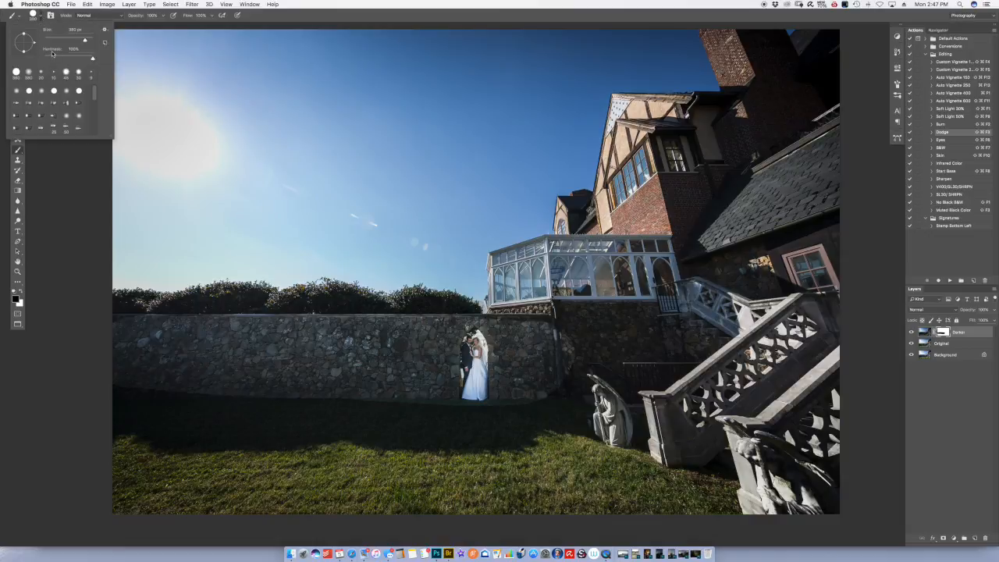
{"action": "mouse_move", "coordinate": [92, 60]}
{"action": "left_mouse_down"}
{"action": "mouse_move", "coordinate": [58, 60]}
{"action": "mouse_move", "coordinate": [83, 40]}
{"action": "left_mouse_up"}
{"action": "key", "text": "Return"}
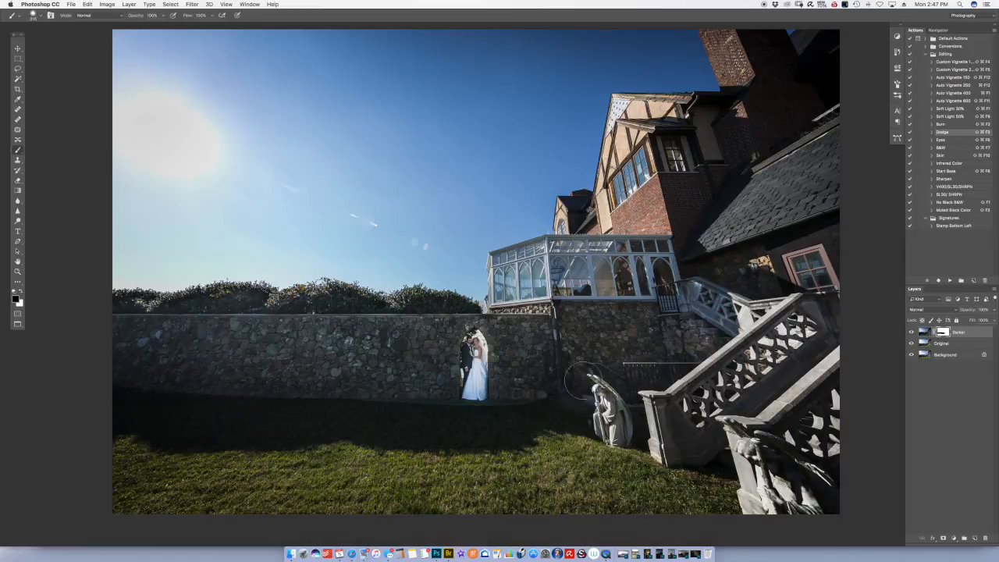
{"action": "mouse_move", "coordinate": [538, 394]}
{"action": "left_mouse_down"}
{"action": "mouse_move", "coordinate": [408, 417]}
{"action": "mouse_move", "coordinate": [269, 397]}
{"action": "mouse_move", "coordinate": [182, 402]}
{"action": "left_mouse_up"}
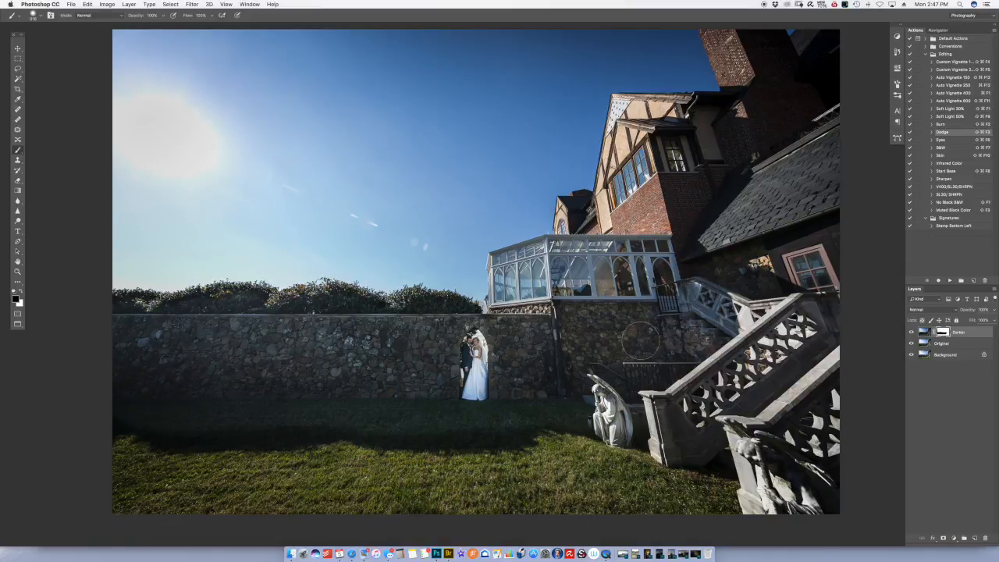
- Paint black on the Darker mask over the staircase, its railings and the stone areas beside the conservatory
{"action": "mouse_move", "coordinate": [728, 294]}
{"action": "left_mouse_down"}
{"action": "mouse_move", "coordinate": [702, 283]}
{"action": "mouse_move", "coordinate": [755, 284]}
{"action": "mouse_move", "coordinate": [807, 308]}
{"action": "left_mouse_up"}
{"action": "mouse_move", "coordinate": [773, 382]}
{"action": "left_mouse_down"}
{"action": "mouse_move", "coordinate": [824, 343]}
{"action": "mouse_move", "coordinate": [704, 450]}
{"action": "mouse_move", "coordinate": [675, 436]}
{"action": "left_mouse_up"}
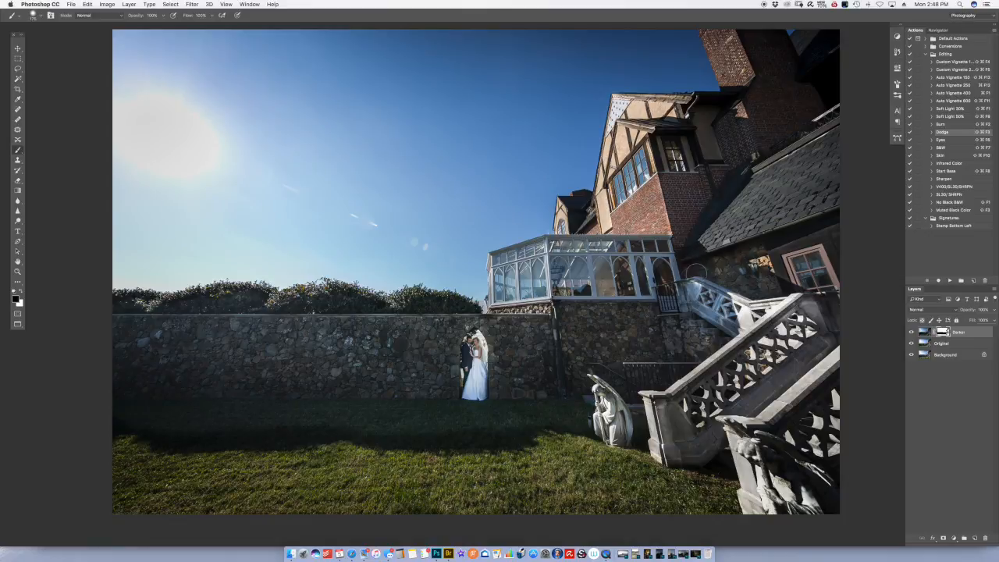
{"action": "mouse_move", "coordinate": [666, 275]}
{"action": "left_mouse_down"}
{"action": "mouse_move", "coordinate": [662, 310]}
{"action": "mouse_move", "coordinate": [683, 294]}
{"action": "left_mouse_up"}
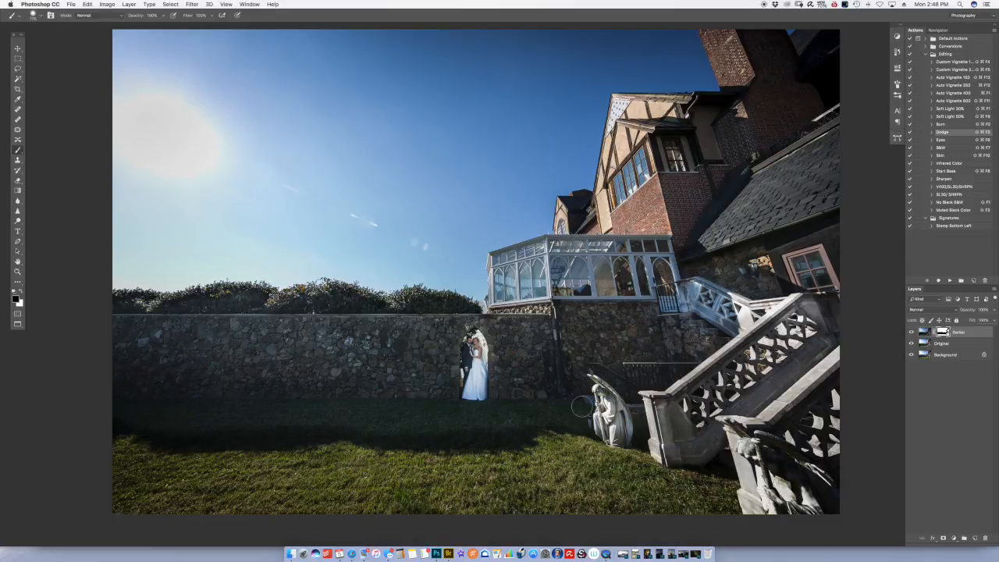
- Enlarge the brush, lower its opacity to 50% and blend the shaded lawn on the Darker mask
{"action": "key", "text": "bracketright"}
{"action": "key", "text": "bracketright"}
{"action": "key", "text": "bracketright"}
{"action": "key", "text": "bracketleft"}
{"action": "key", "text": "bracketright"}
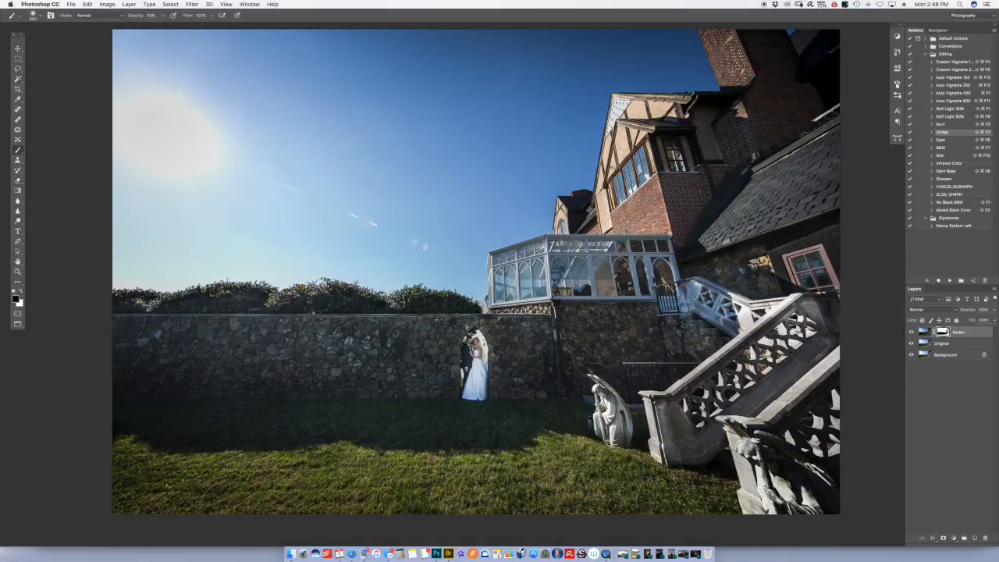
{"action": "key", "text": "v"}
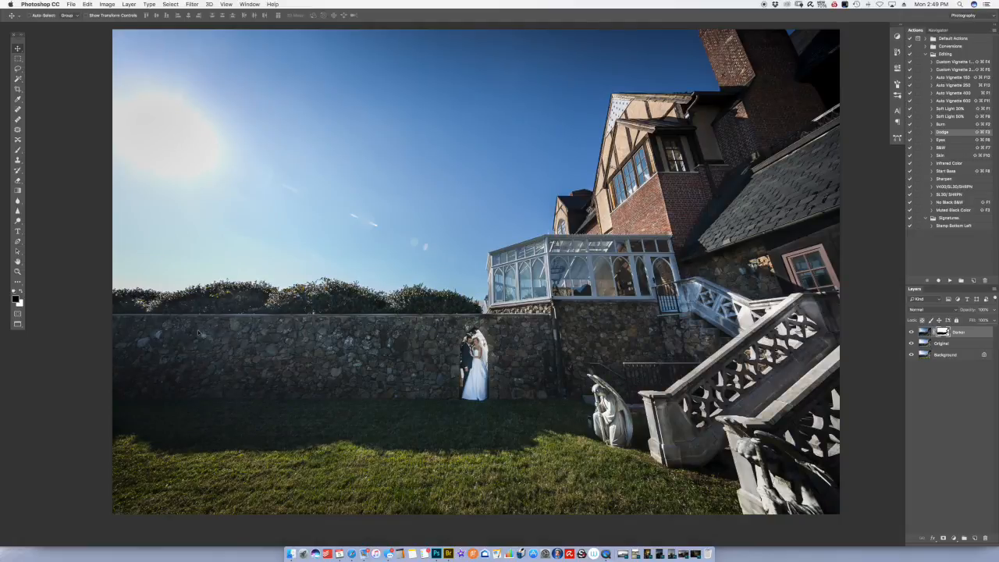
- Brush over the hedges above the wall at 50% opacity and check the Darker mask's coverage with the red overlay
{"action": "key", "text": "b"}
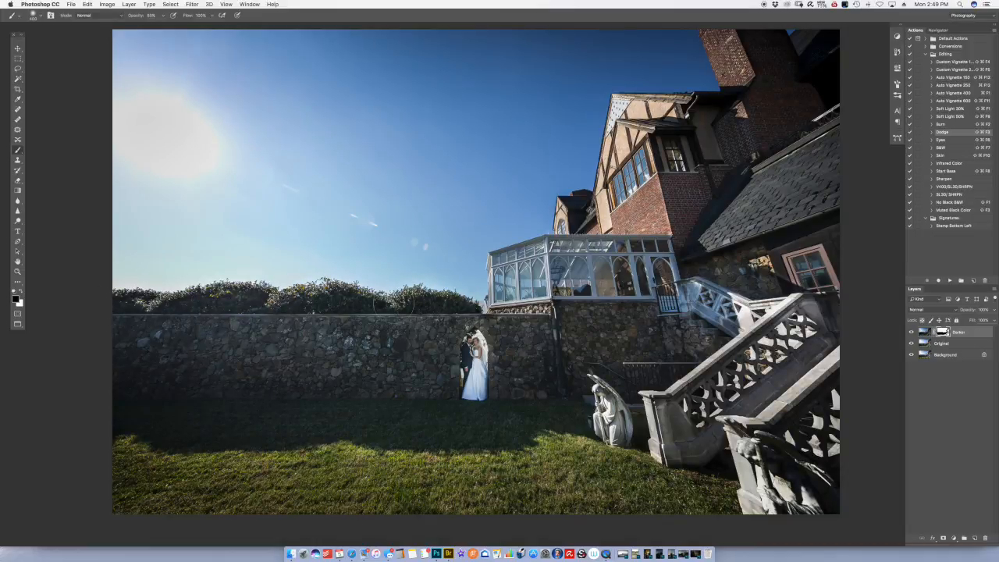
{"action": "key", "text": "v"}
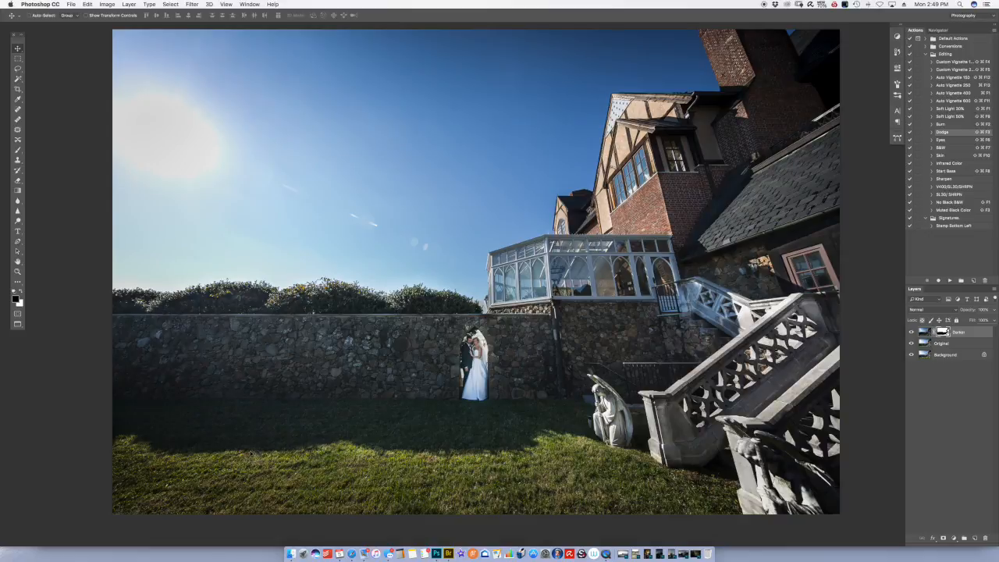
{"action": "key", "text": "b"}
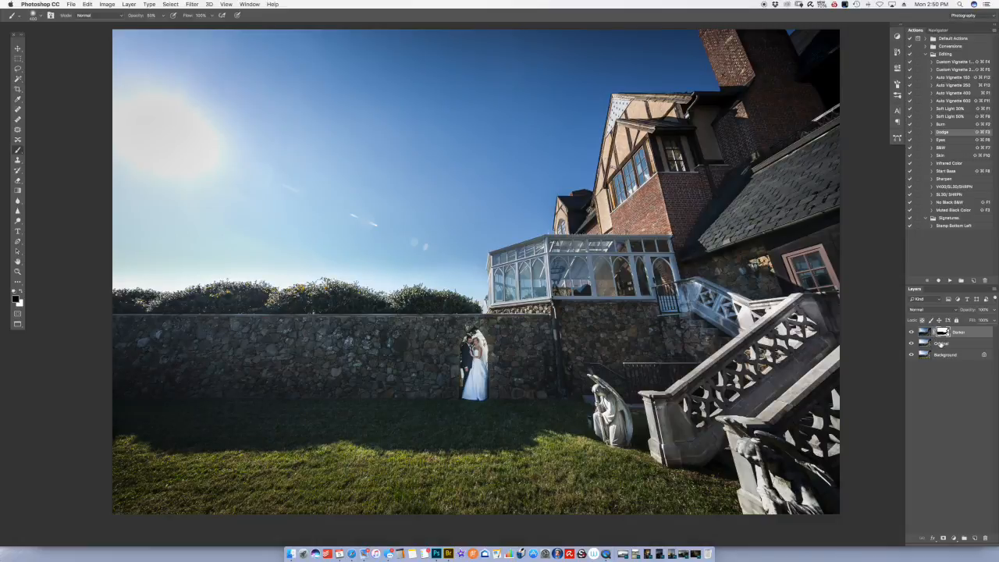
{"action": "key", "text": "backslash"}
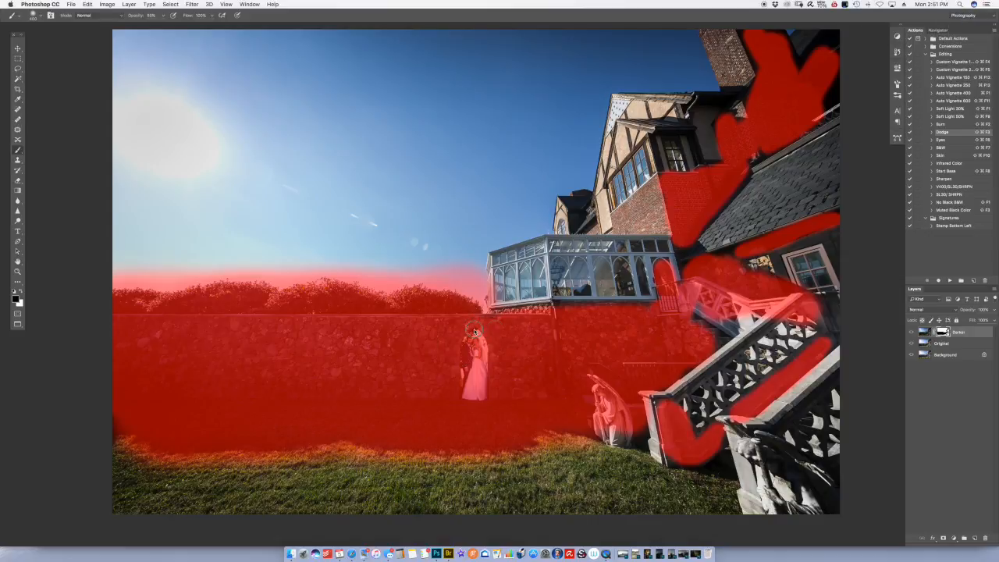
{"action": "key", "text": "backslash"}
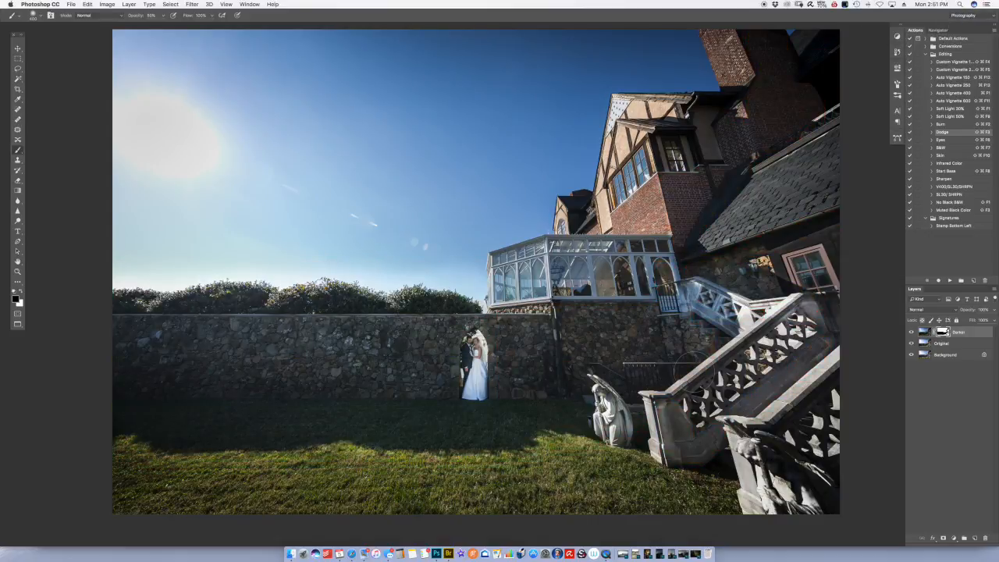
{"action": "left_click", "coordinate": [191, 5]}
{"action": "mouse_move", "coordinate": [270, 98]}
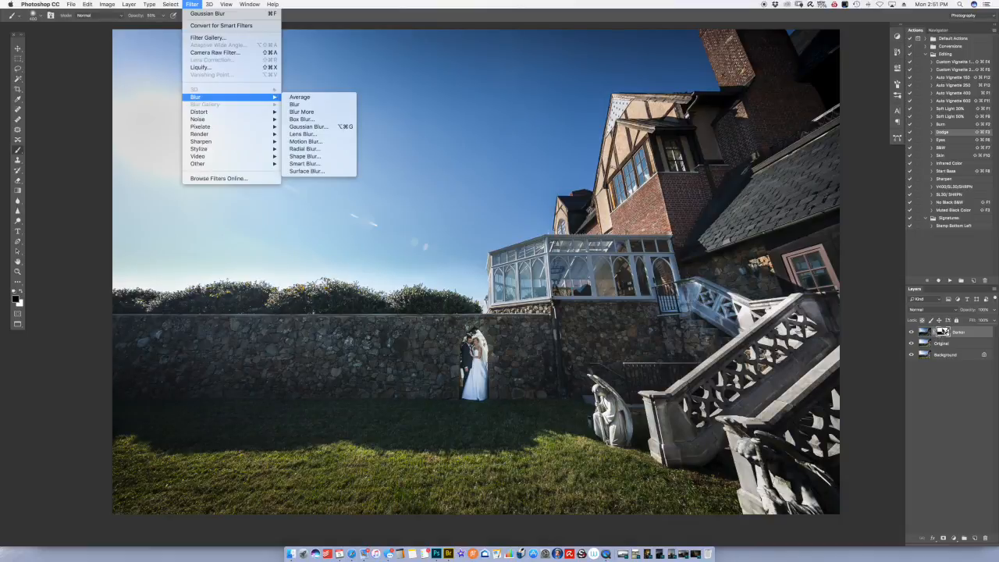
{"action": "left_click", "coordinate": [925, 334]}
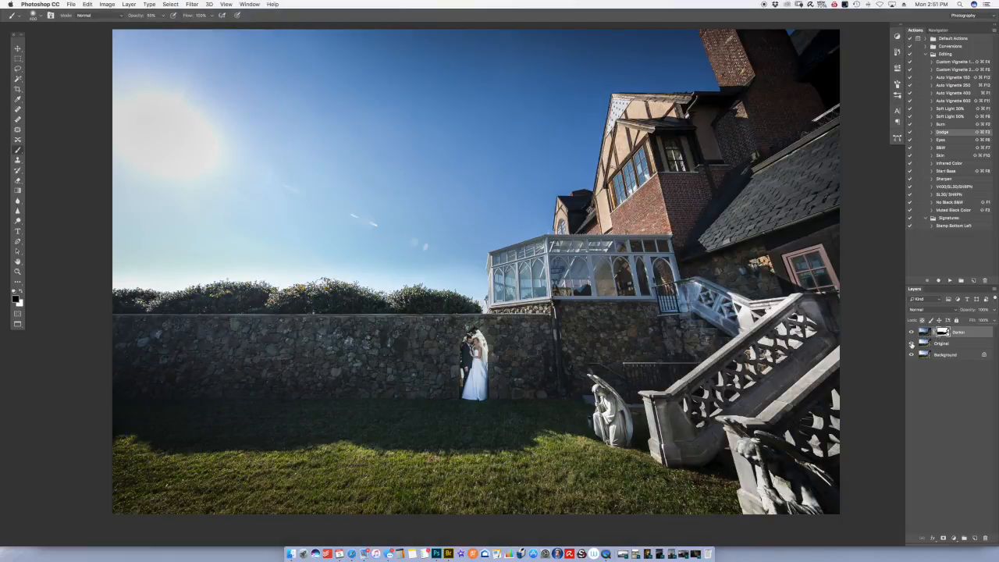
{"action": "key", "text": "v"}
{"action": "left_click", "coordinate": [924, 334]}
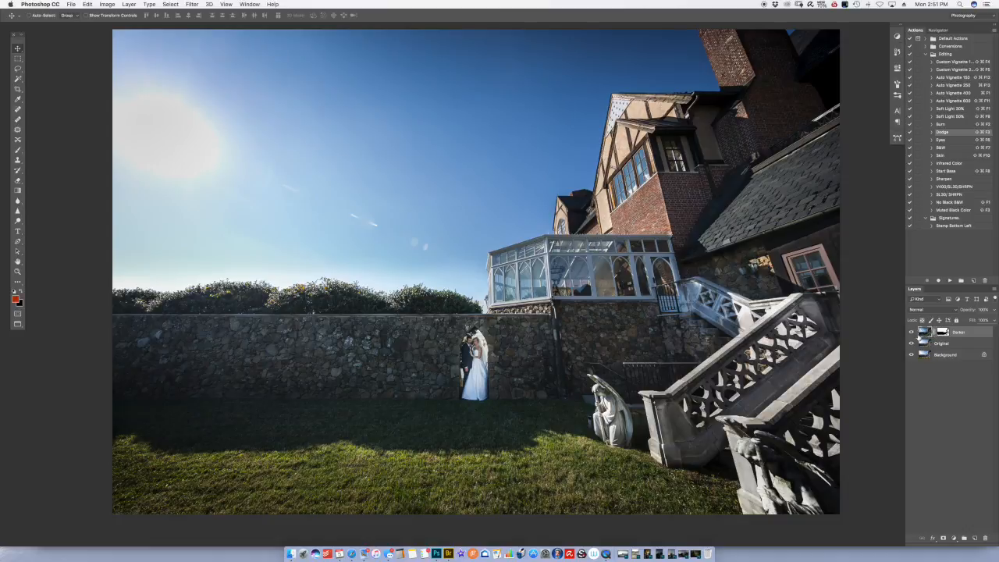
- Apply a Gaussian Blur to the Darker layer's mask, moving the dialog aside to judge the preview
{"action": "left_click", "coordinate": [943, 334]}
{"action": "left_click", "coordinate": [192, 4]}
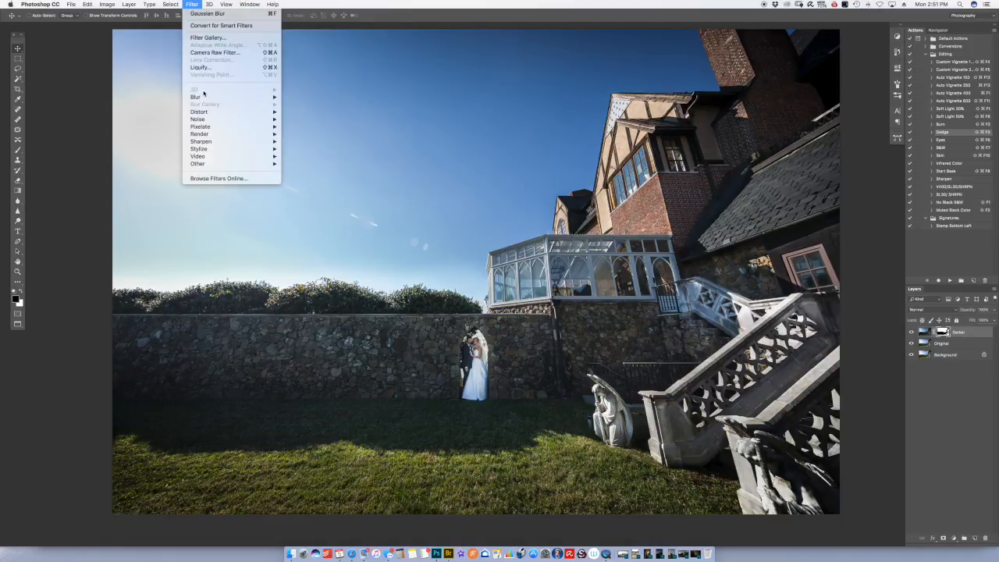
{"action": "mouse_move", "coordinate": [234, 96]}
{"action": "left_click", "coordinate": [310, 127]}
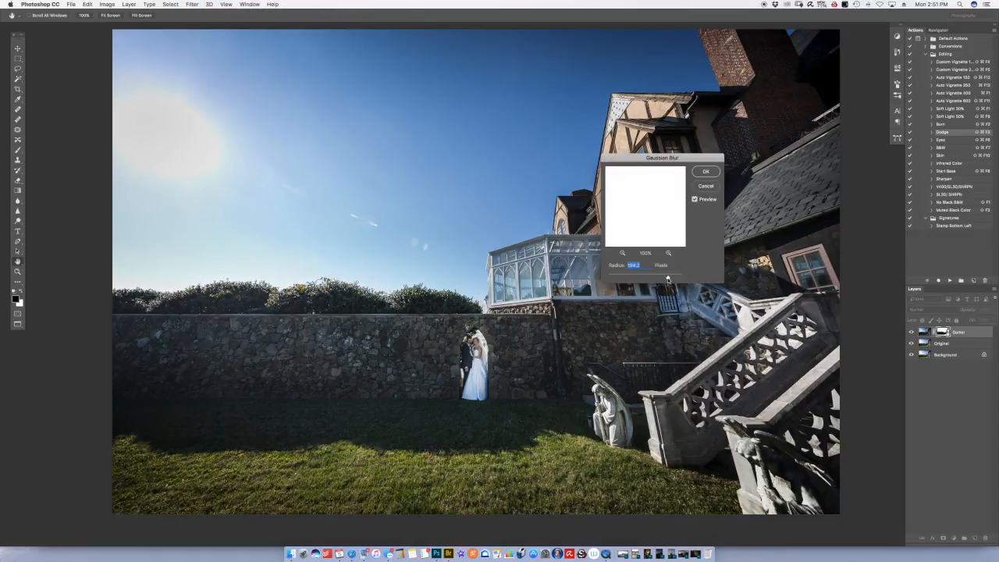
{"action": "left_click_drag", "start_coordinate": [678, 166], "coordinate": [473, 139]}
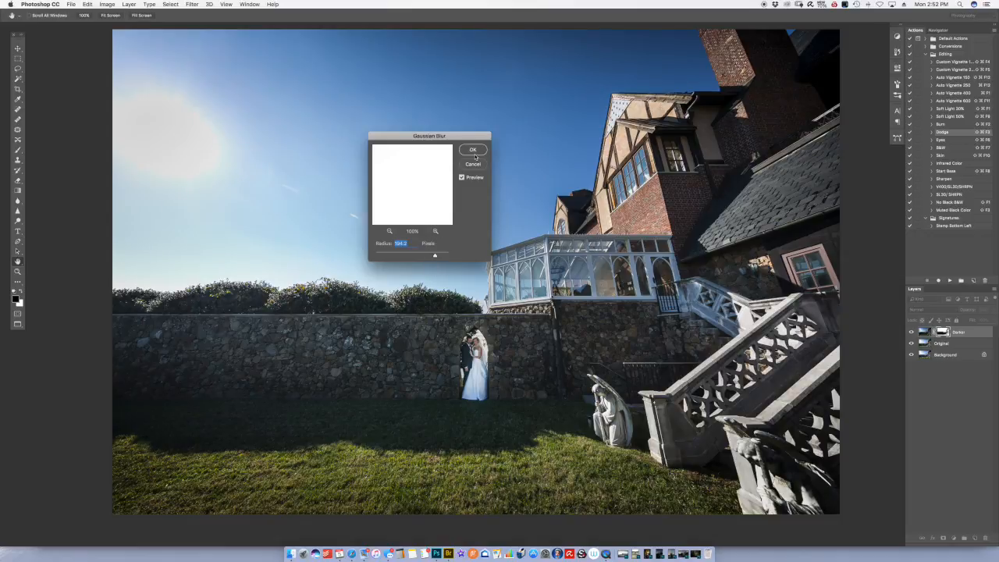
{"action": "left_click_drag", "start_coordinate": [459, 139], "coordinate": [533, 111]}
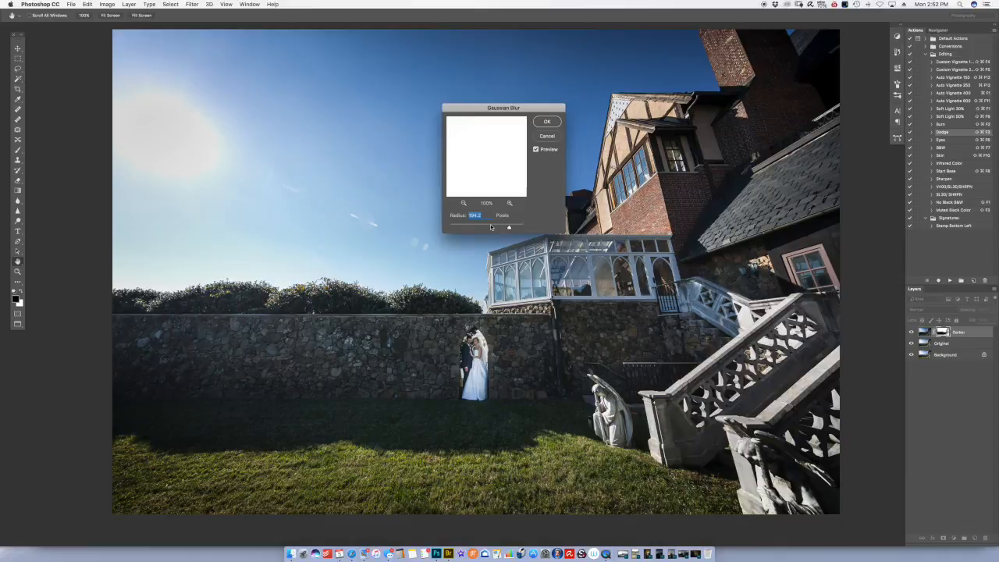
{"action": "left_click", "coordinate": [548, 123]}
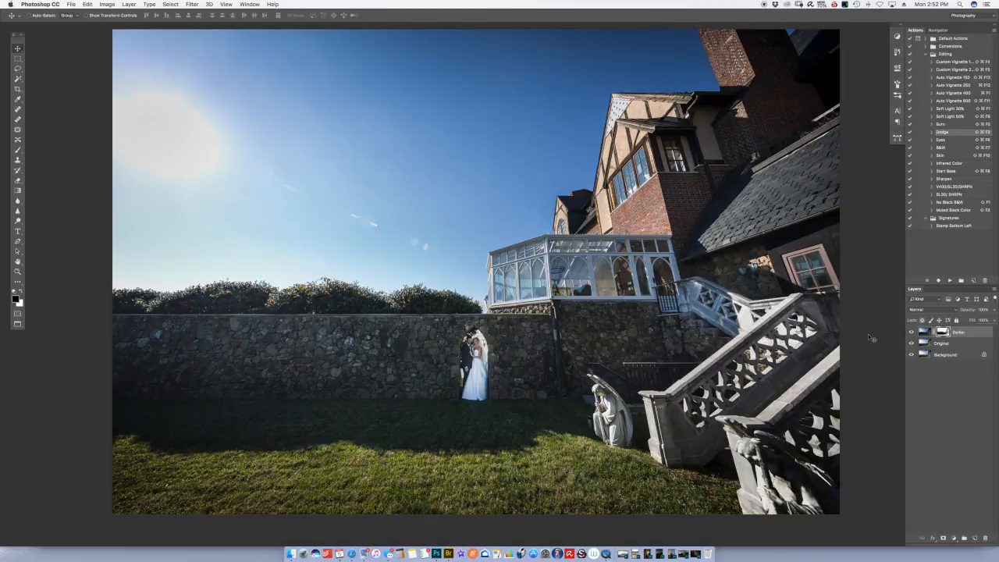
- Toggle the Darker layer's visibility repeatedly to compare the image with and without the masked darkening
{"action": "left_click", "coordinate": [910, 332]}
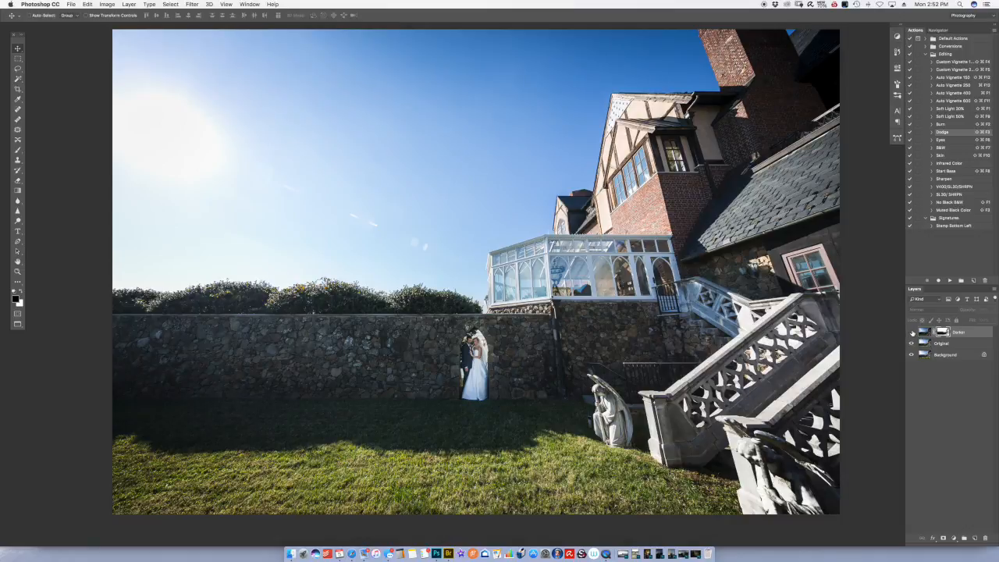
{"action": "left_click", "coordinate": [911, 333]}
{"action": "left_click", "coordinate": [911, 334]}
{"action": "left_click", "coordinate": [912, 334]}
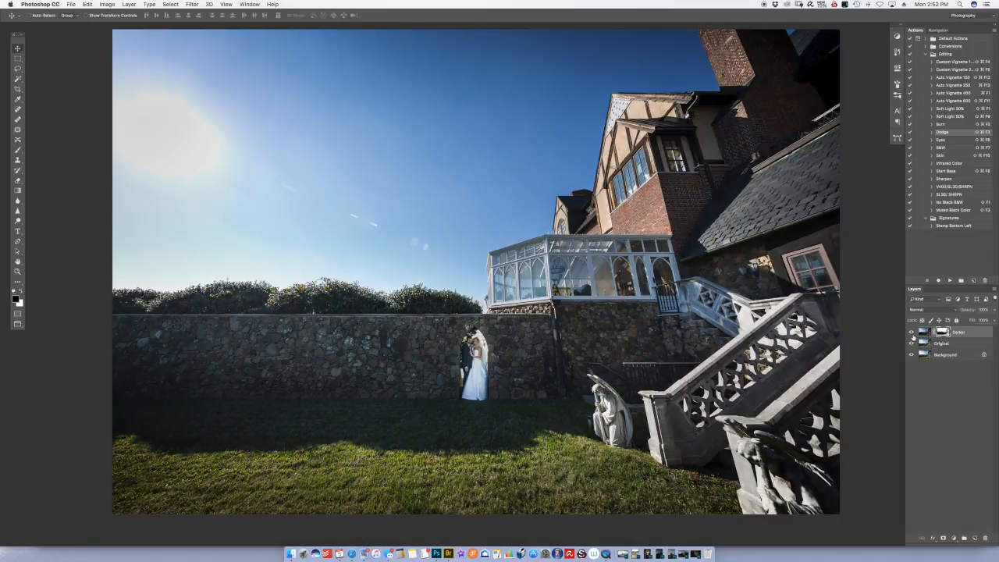
{"action": "left_click", "coordinate": [911, 334]}
{"action": "left_click", "coordinate": [911, 334]}
{"action": "left_click", "coordinate": [911, 334]}
{"action": "left_click", "coordinate": [911, 334]}
- Merge the Darker and Original layers into one and toggle the merged layer's visibility to compare it with the Background
{"action": "left_click", "coordinate": [959, 346]}
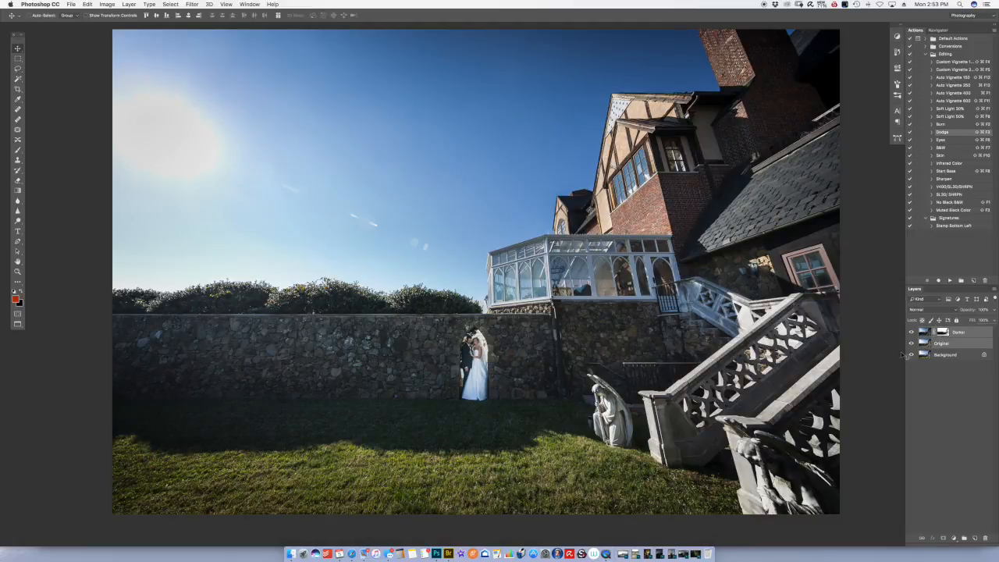
{"action": "left_click", "coordinate": [128, 4]}
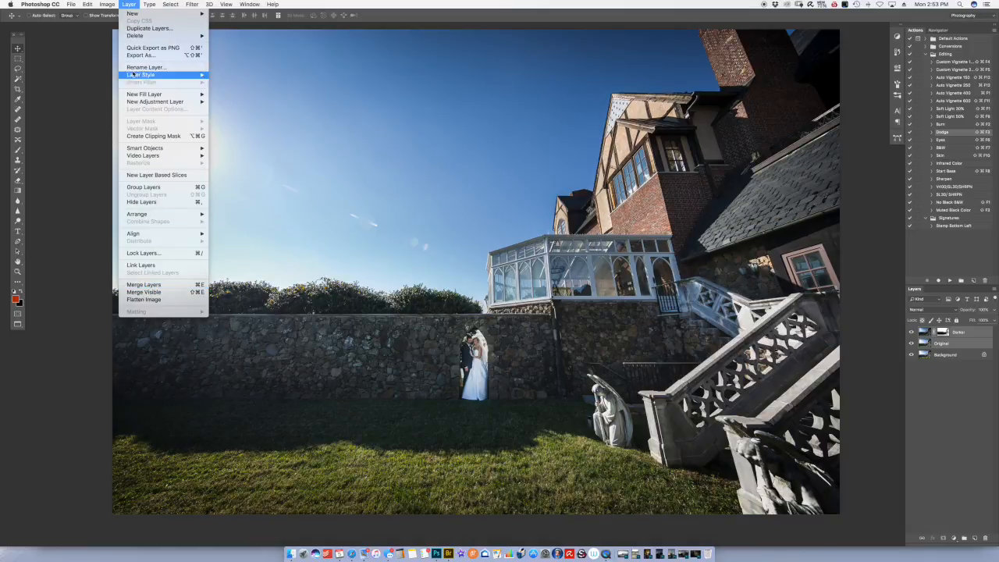
{"action": "left_click", "coordinate": [146, 286]}
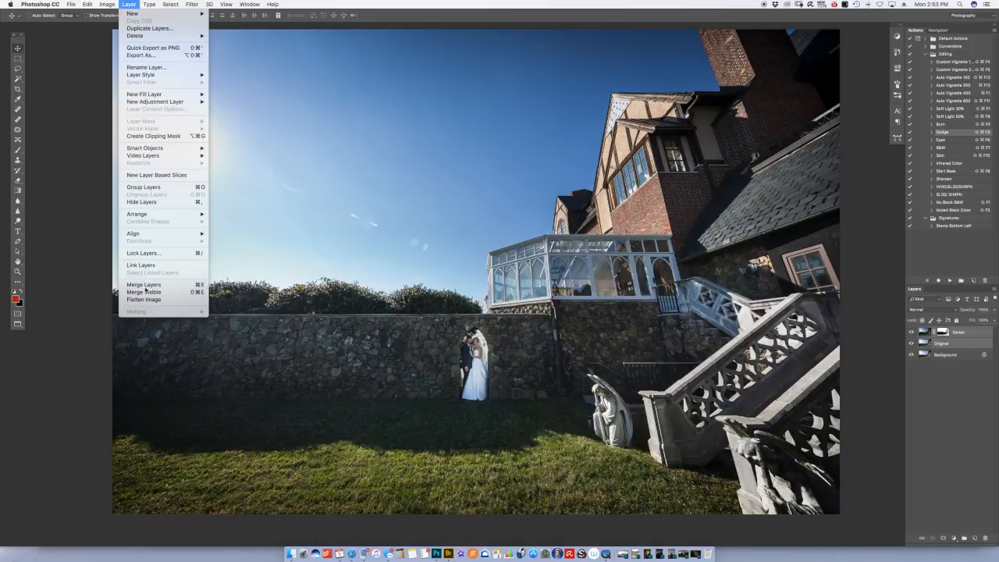
{"action": "left_click", "coordinate": [909, 333]}
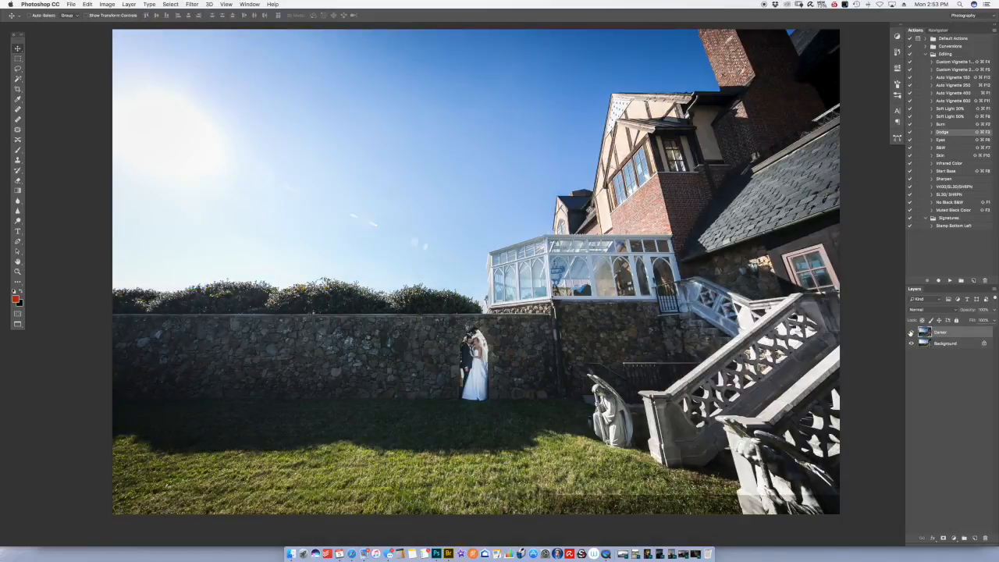
{"action": "left_click", "coordinate": [910, 333]}
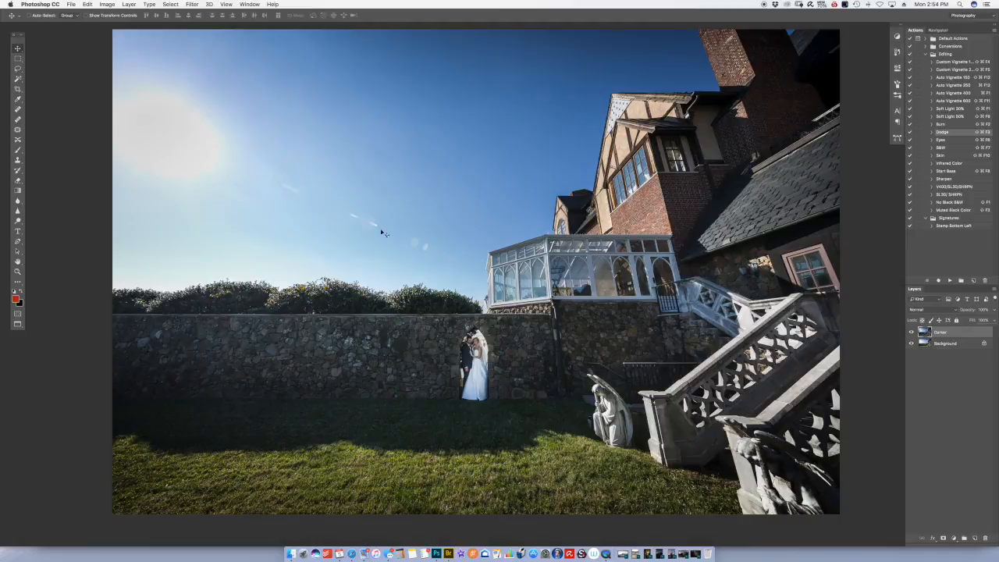
- Remove the lens flare spots from the blue sky on the merged layer with the Patch tool
{"action": "left_click", "coordinate": [17, 129]}
{"action": "mouse_move", "coordinate": [293, 182]}
{"action": "left_mouse_down"}
{"action": "mouse_move", "coordinate": [259, 177]}
{"action": "mouse_move", "coordinate": [297, 174]}
{"action": "left_mouse_up"}
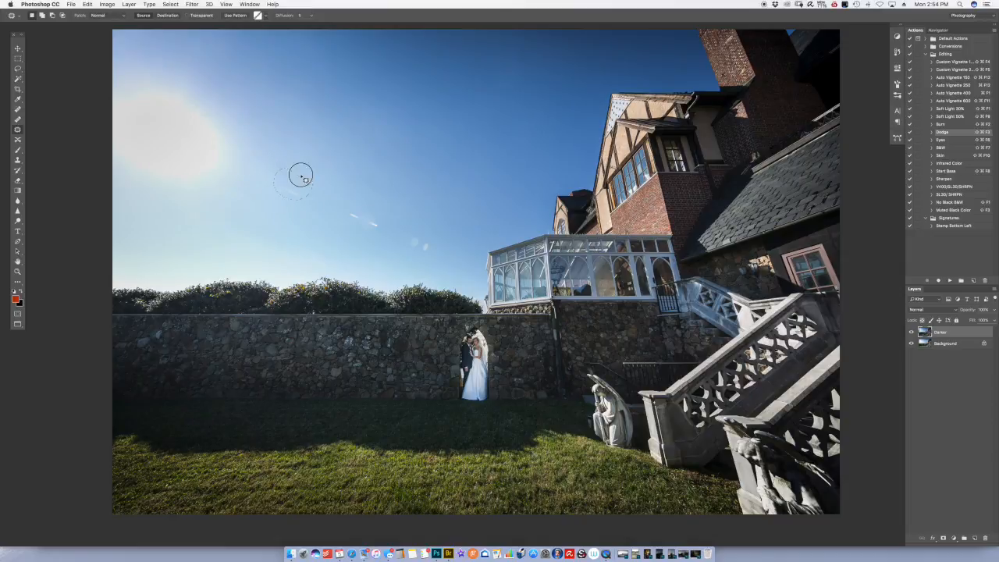
{"action": "mouse_move", "coordinate": [363, 210]}
{"action": "left_mouse_down"}
{"action": "mouse_move", "coordinate": [339, 218]}
{"action": "mouse_move", "coordinate": [396, 200]}
{"action": "left_mouse_up"}
{"action": "mouse_move", "coordinate": [421, 225]}
{"action": "left_mouse_down"}
{"action": "mouse_move", "coordinate": [413, 226]}
{"action": "mouse_move", "coordinate": [417, 259]}
{"action": "mouse_move", "coordinate": [424, 241]}
{"action": "left_mouse_up"}
{"action": "key", "text": "super+d"}
- Patch the blemish on the shaded lawn beside the angel statue with clean grass
{"action": "key", "text": "z"}
{"action": "left_click_drag", "start_coordinate": [586, 427], "coordinate": [592, 445]}
{"action": "key", "text": "j"}
{"action": "mouse_move", "coordinate": [576, 368]}
{"action": "left_mouse_down"}
{"action": "mouse_move", "coordinate": [583, 448]}
{"action": "mouse_move", "coordinate": [596, 461]}
{"action": "mouse_move", "coordinate": [610, 455]}
{"action": "mouse_move", "coordinate": [611, 395]}
{"action": "mouse_move", "coordinate": [599, 363]}
{"action": "mouse_move", "coordinate": [565, 406]}
{"action": "mouse_move", "coordinate": [531, 394]}
{"action": "left_mouse_up"}
{"action": "key", "text": "ctrl+d"}
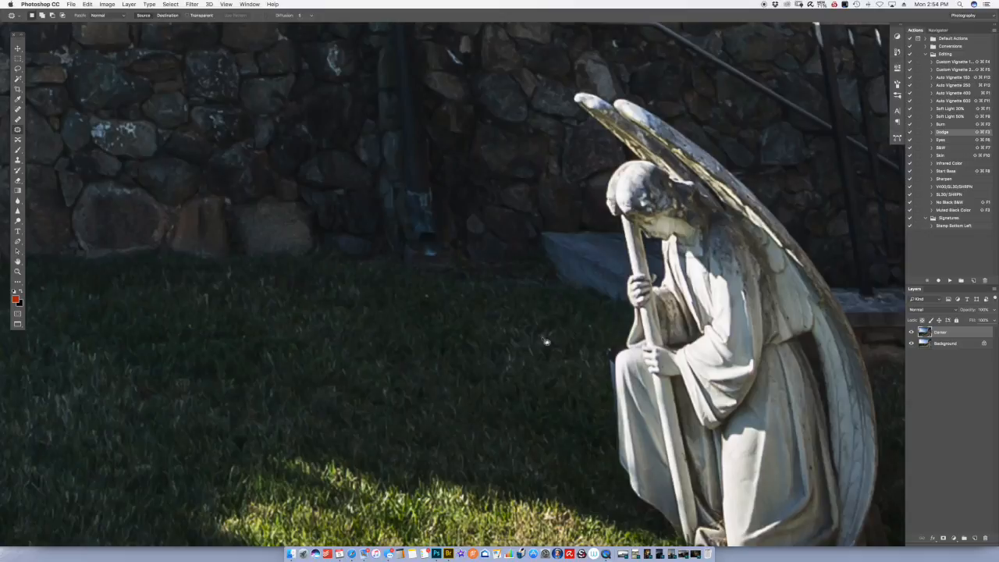
{"action": "key", "text": "ctrl+0"}
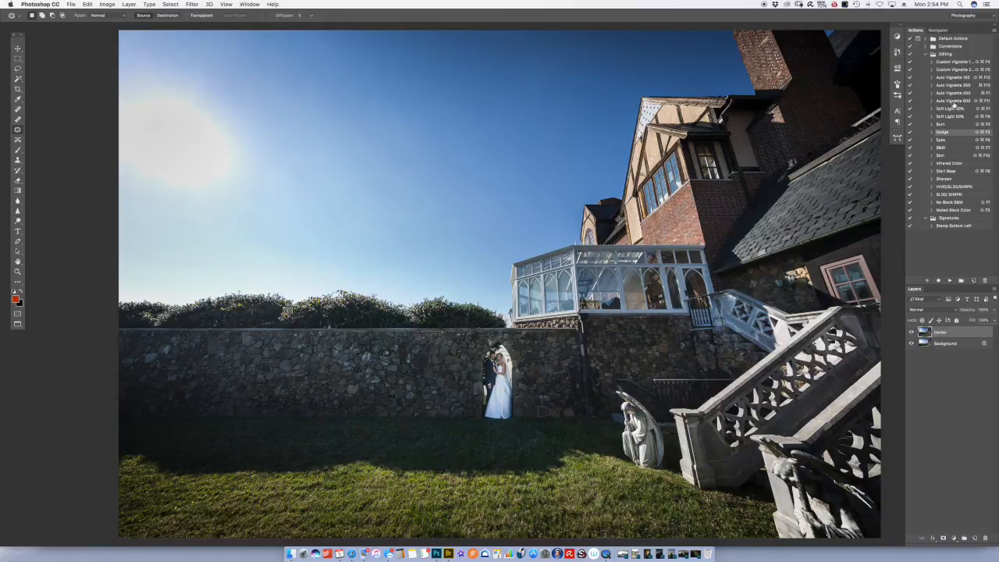
- Run the Soft Light 30% action and the Auto Vignette 600 action on the photo
{"action": "left_click", "coordinate": [950, 109]}
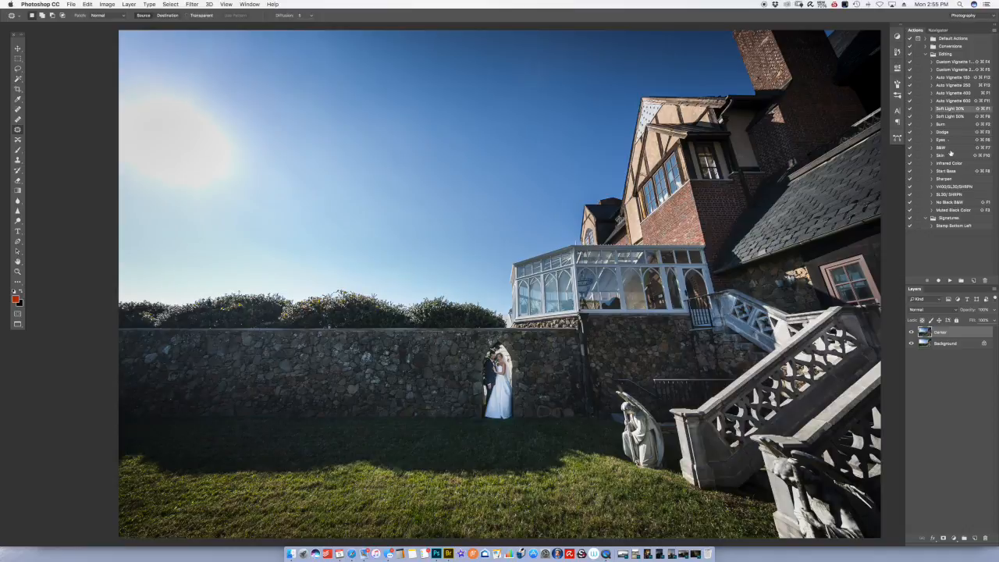
{"action": "left_click", "coordinate": [949, 280]}
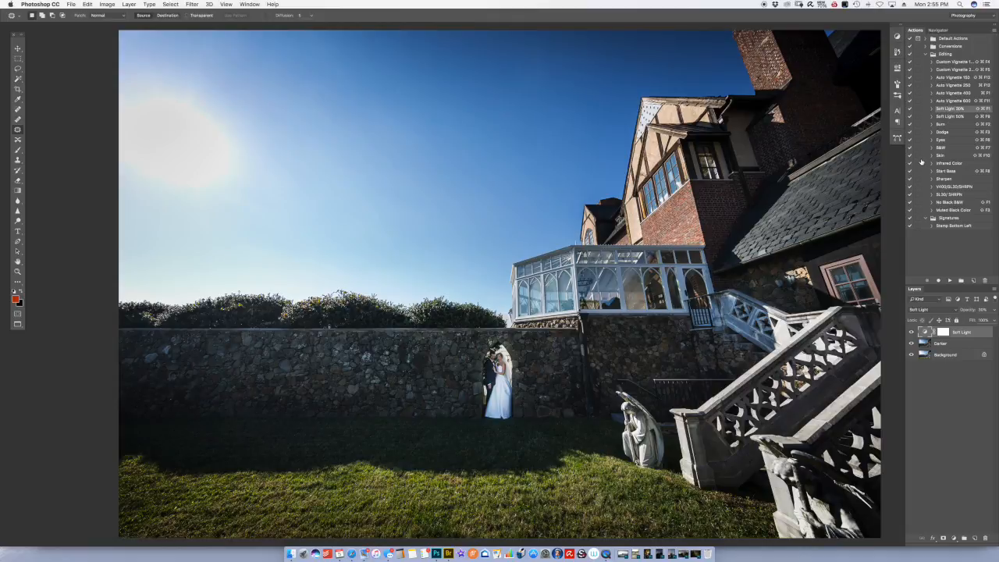
{"action": "left_click", "coordinate": [954, 103]}
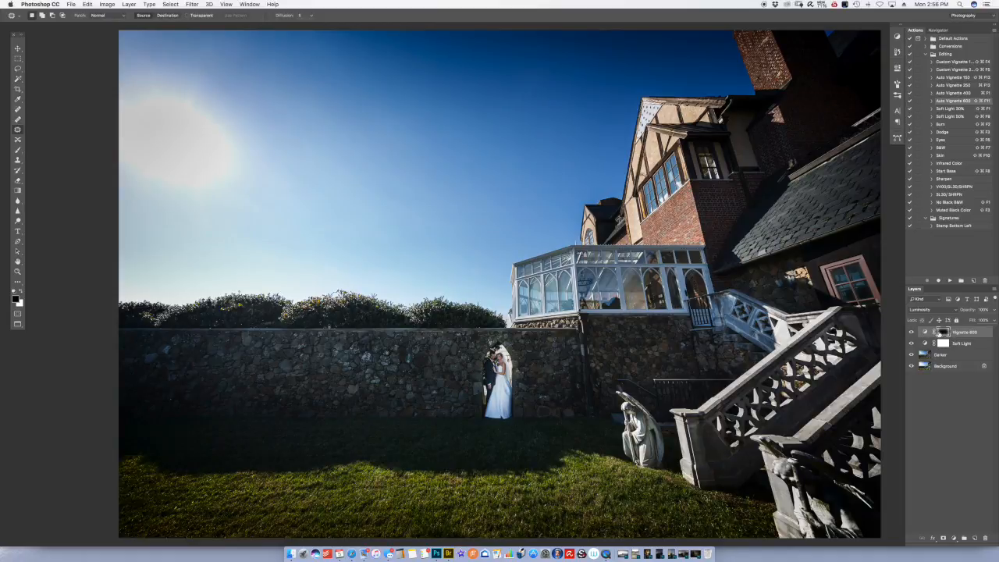
- Pull the midpoint of the Vignette 600 layer's curve slightly down to darken the vignette
{"action": "double_click", "coordinate": [926, 332]}
{"action": "left_click_drag", "start_coordinate": [852, 142], "coordinate": [852, 147]}
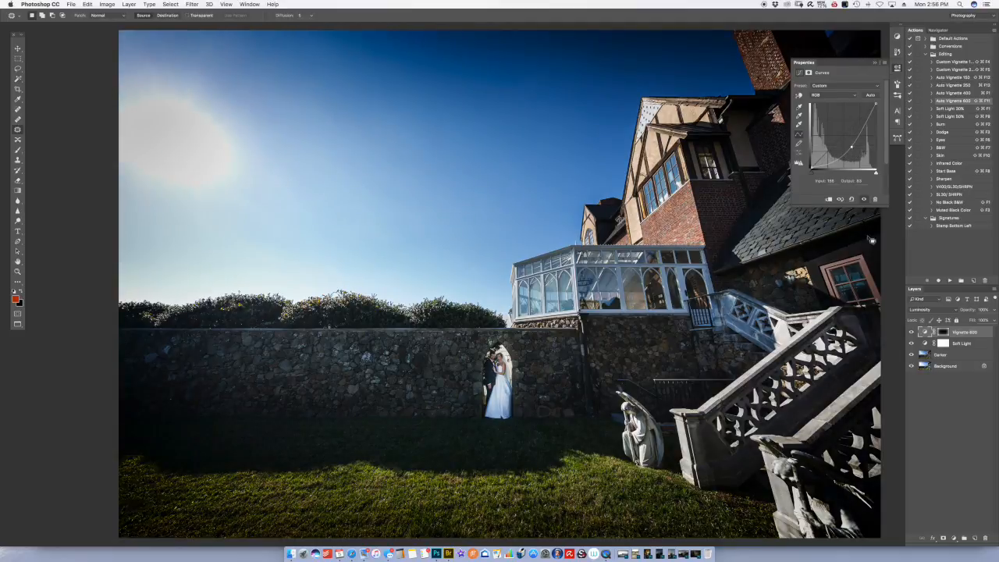
{"action": "left_click", "coordinate": [874, 64]}
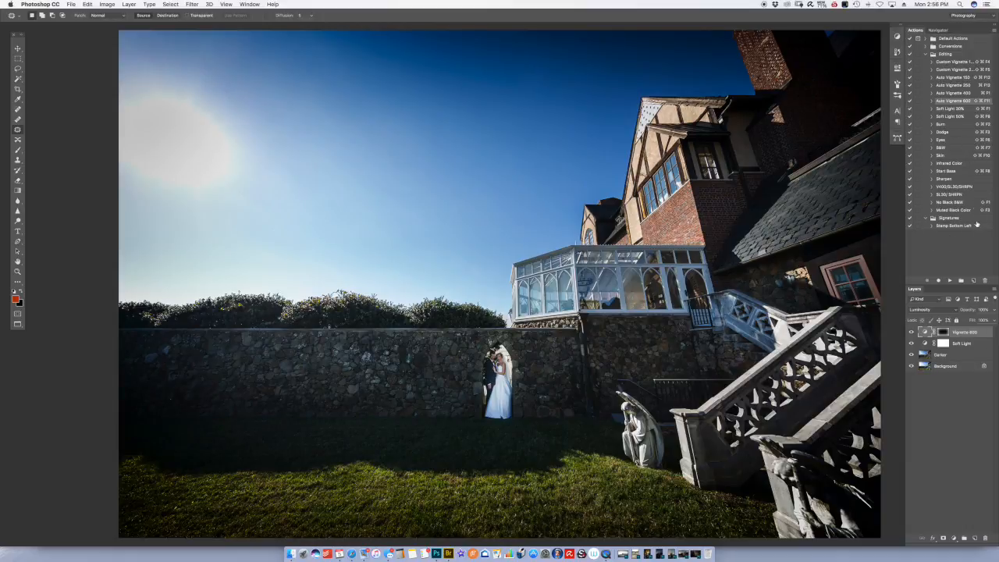
- Paint black at 100% opacity on the Vignette 600 mask over the sun and sky, undoing the first trial stroke
{"action": "key", "text": "d"}
{"action": "key", "text": "b"}
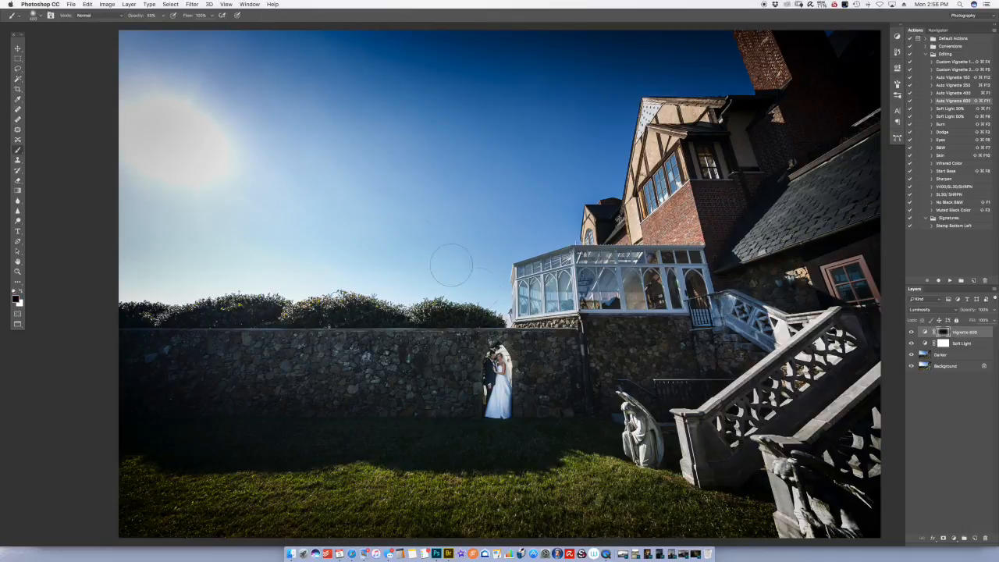
{"action": "key", "text": "0"}
{"action": "left_click_drag", "start_coordinate": [138, 138], "coordinate": [137, 248]}
{"action": "key", "text": "super+z"}
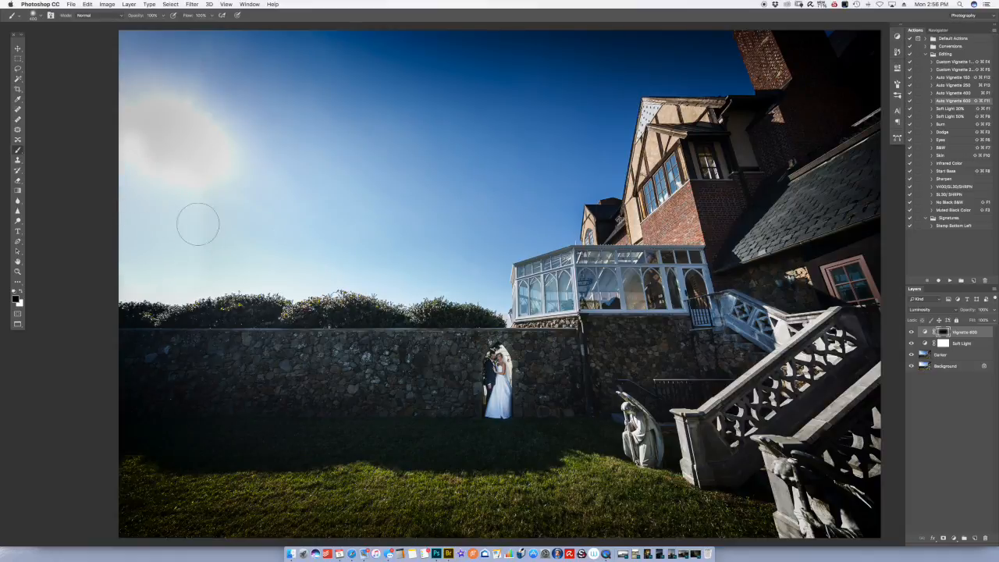
{"action": "mouse_move", "coordinate": [209, 156]}
{"action": "left_mouse_down"}
{"action": "mouse_move", "coordinate": [156, 151]}
{"action": "mouse_move", "coordinate": [127, 101]}
{"action": "mouse_move", "coordinate": [175, 28]}
{"action": "mouse_move", "coordinate": [268, 51]}
{"action": "mouse_move", "coordinate": [373, 137]}
{"action": "mouse_move", "coordinate": [334, 198]}
{"action": "mouse_move", "coordinate": [429, 117]}
{"action": "mouse_move", "coordinate": [586, 94]}
{"action": "mouse_move", "coordinate": [582, 142]}
{"action": "left_mouse_up"}
{"action": "mouse_move", "coordinate": [549, 195]}
{"action": "left_mouse_down"}
{"action": "mouse_move", "coordinate": [610, 98]}
{"action": "mouse_move", "coordinate": [618, 134]}
{"action": "mouse_move", "coordinate": [628, 86]}
{"action": "mouse_move", "coordinate": [697, 88]}
{"action": "mouse_move", "coordinate": [738, 55]}
{"action": "mouse_move", "coordinate": [773, 48]}
{"action": "mouse_move", "coordinate": [437, 62]}
{"action": "mouse_move", "coordinate": [390, 39]}
{"action": "left_mouse_up"}
{"action": "left_click_drag", "start_coordinate": [406, 84], "coordinate": [408, 98]}
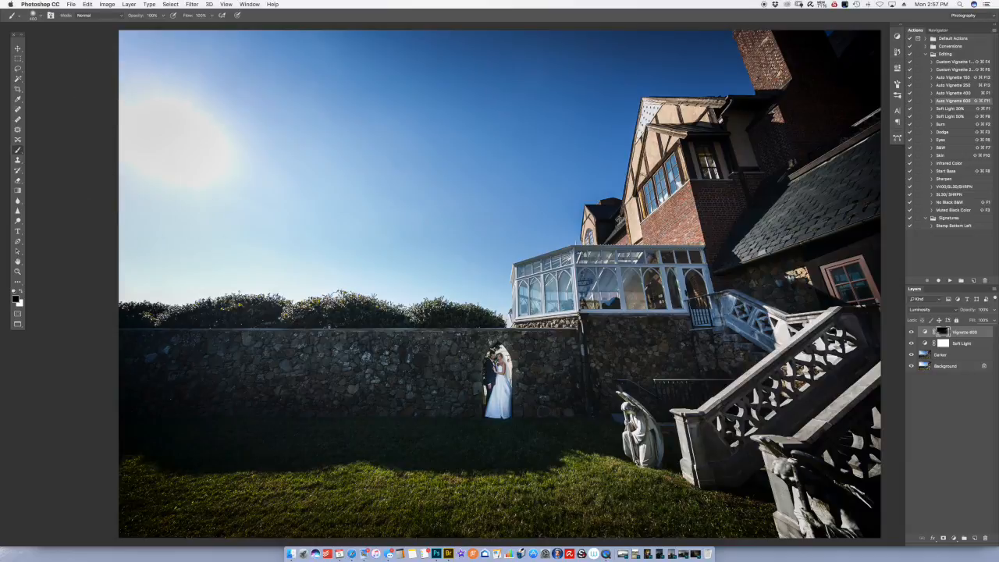
- Check the Vignette 600 mask with the red overlay and paint out the missed patch above the far-left hedges
{"action": "key", "text": "backslash"}
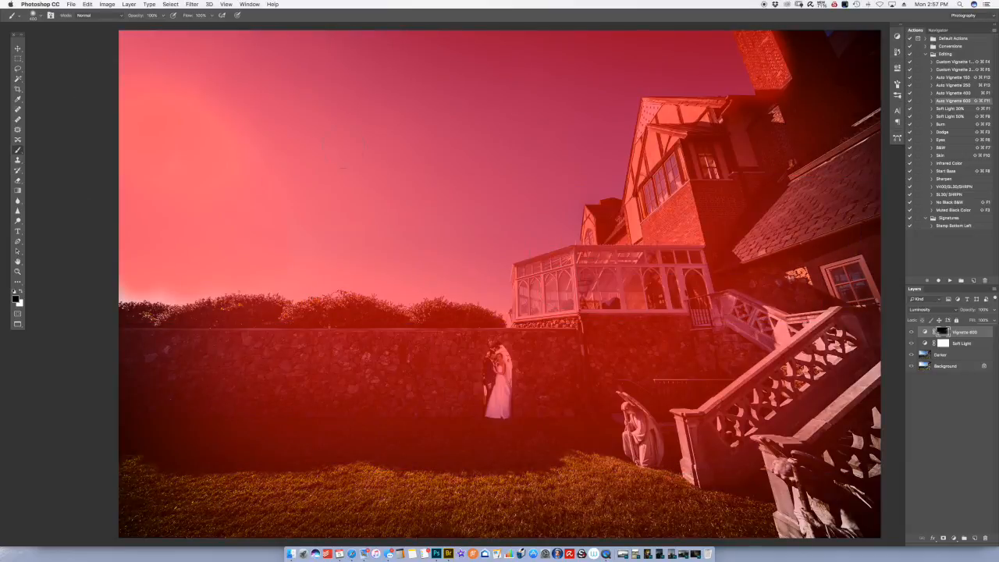
{"action": "mouse_move", "coordinate": [127, 279]}
{"action": "left_mouse_down"}
{"action": "mouse_move", "coordinate": [159, 278]}
{"action": "mouse_move", "coordinate": [159, 302]}
{"action": "left_mouse_up"}
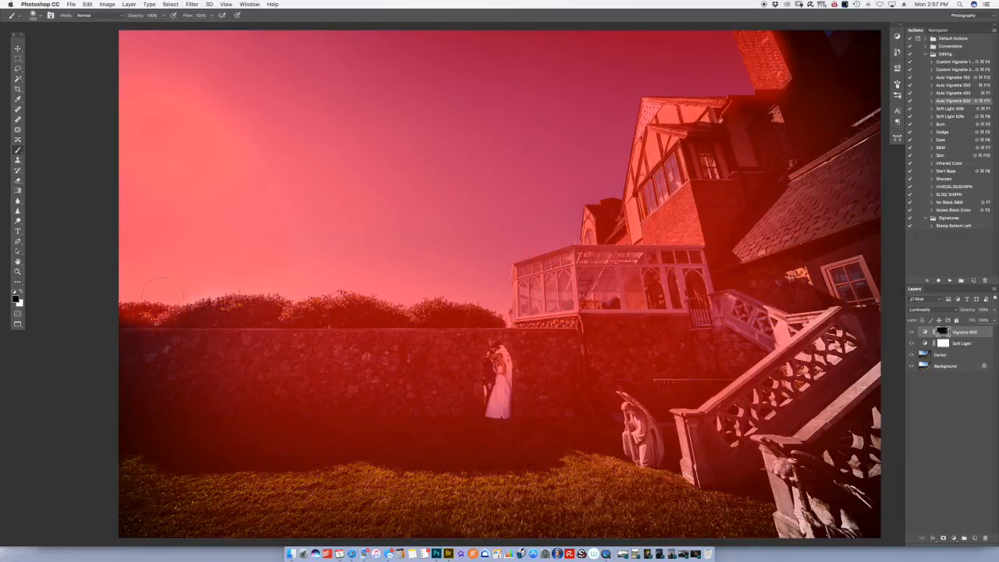
{"action": "key", "text": "backslash"}
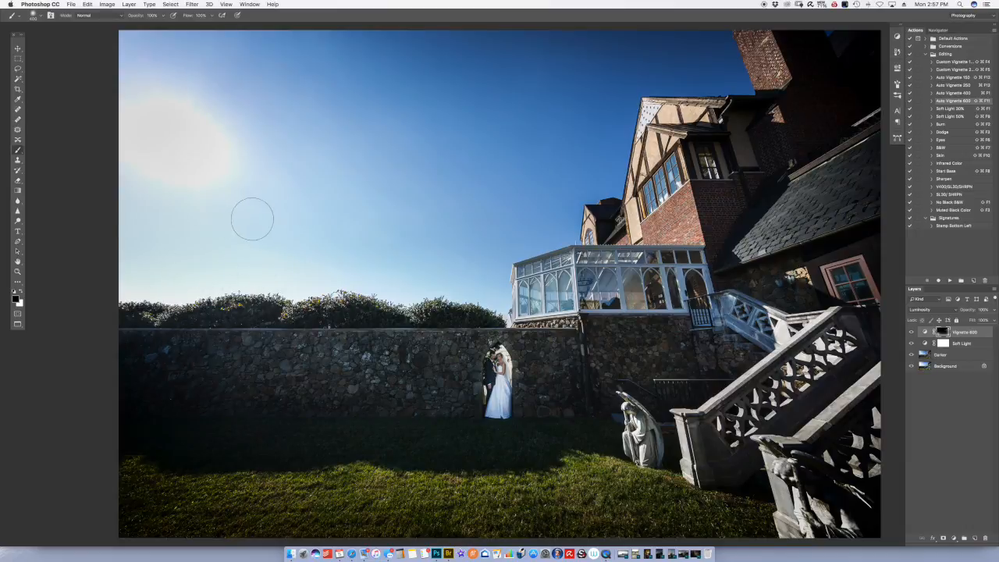
{"action": "key", "text": "backslash"}
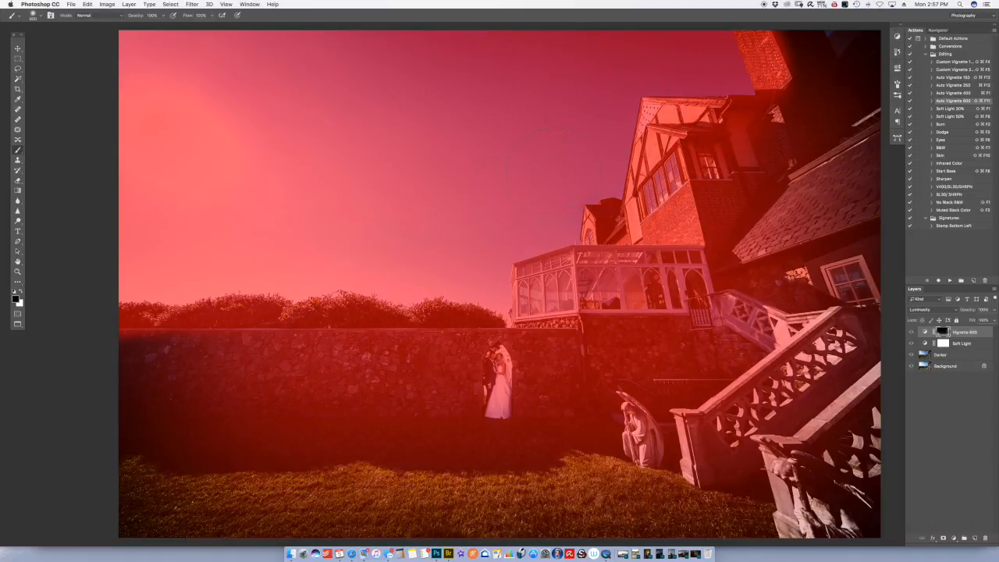
{"action": "key", "text": "backslash"}
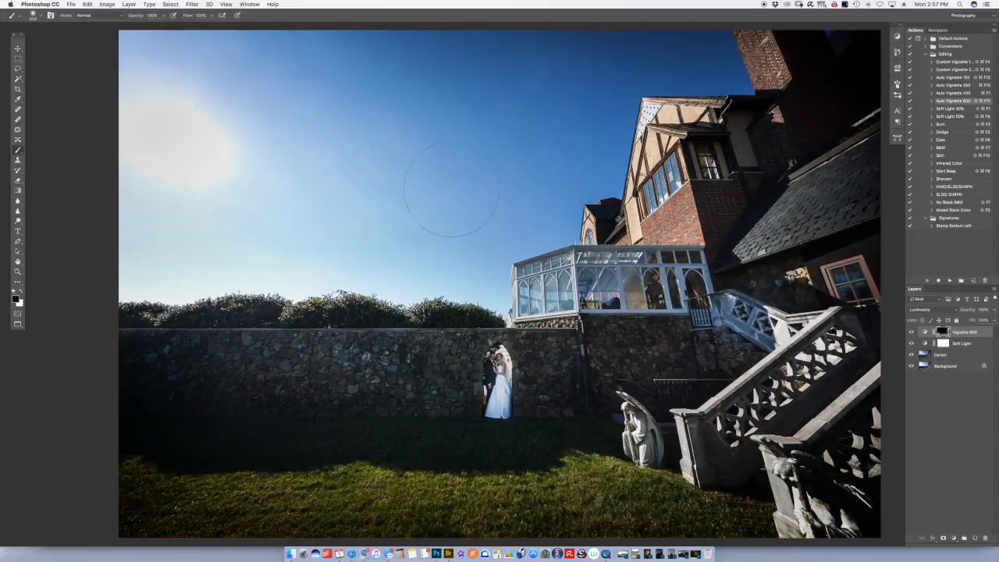
- Select the Darker layer and patch the spot low on the shaded left end of the stone wall
{"action": "key", "text": "v"}
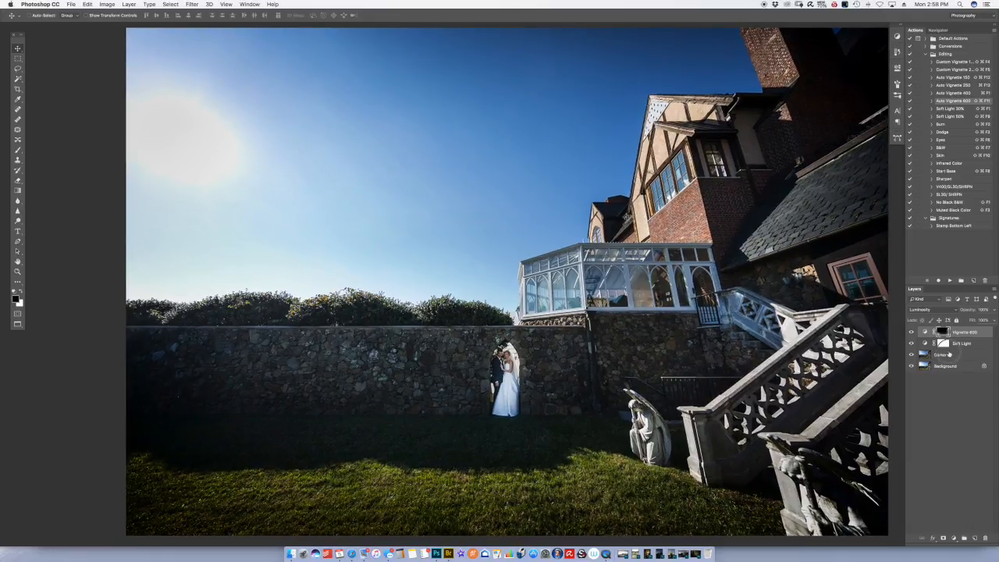
{"action": "left_click", "coordinate": [949, 354]}
{"action": "key", "text": "z"}
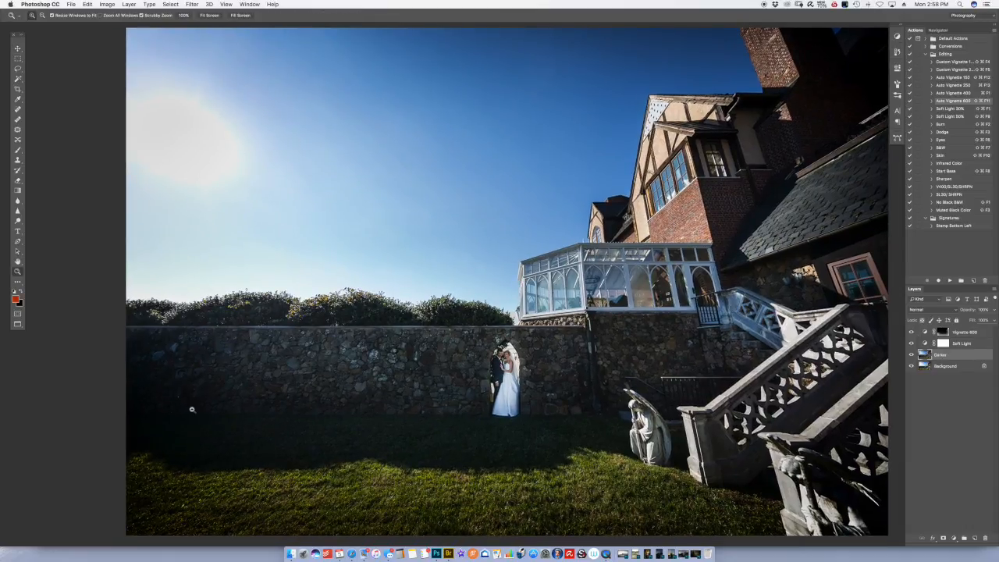
{"action": "left_click_drag", "start_coordinate": [183, 397], "coordinate": [202, 467]}
{"action": "key", "text": "j"}
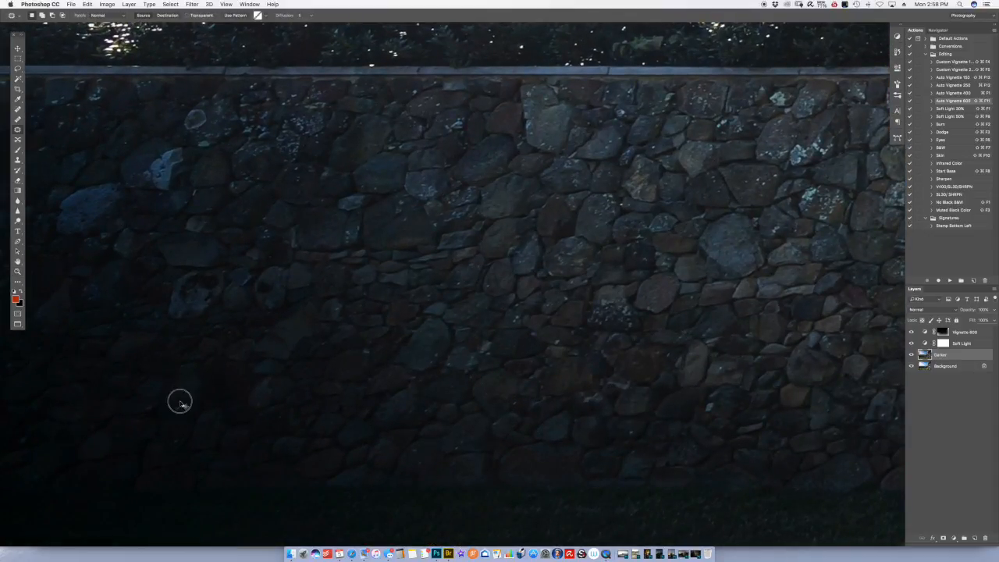
{"action": "mouse_move", "coordinate": [156, 418]}
{"action": "left_mouse_down"}
{"action": "mouse_move", "coordinate": [174, 386]}
{"action": "mouse_move", "coordinate": [181, 450]}
{"action": "mouse_move", "coordinate": [176, 422]}
{"action": "left_mouse_up"}
{"action": "mouse_move", "coordinate": [178, 427]}
{"action": "left_mouse_down"}
{"action": "mouse_move", "coordinate": [183, 384]}
{"action": "mouse_move", "coordinate": [177, 427]}
{"action": "left_mouse_up"}
{"action": "left_click_drag", "start_coordinate": [179, 429], "coordinate": [184, 391]}
{"action": "key", "text": "super+d"}
{"action": "key", "text": "super+0"}
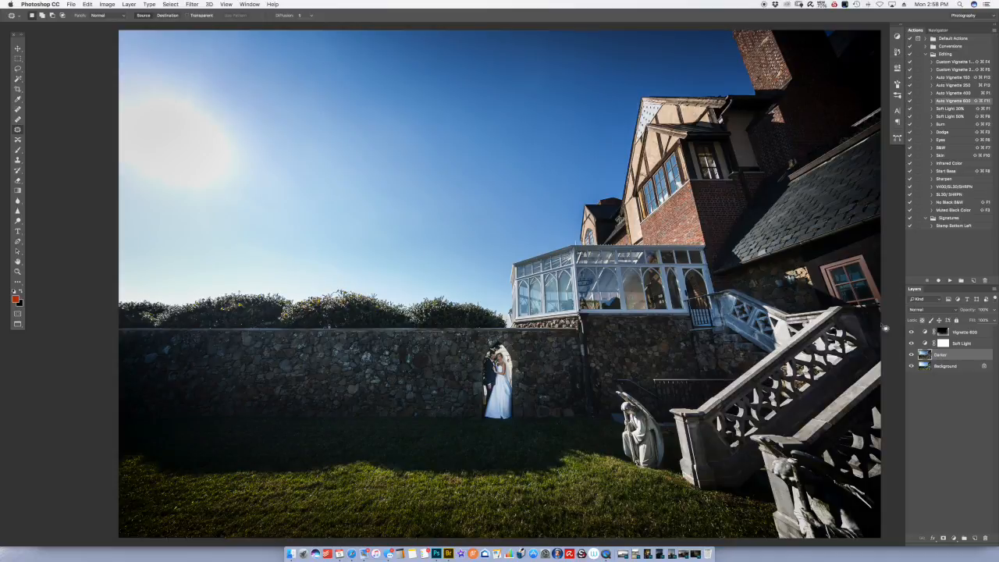
- Run the Burn action with the Soft Light layer selected to add a Burn layer above it
{"action": "left_click", "coordinate": [973, 347]}
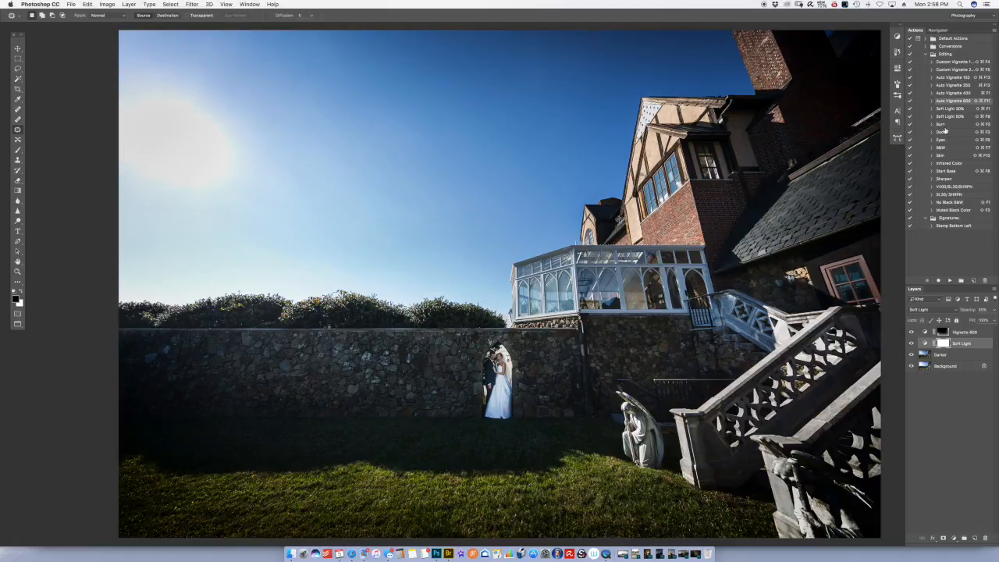
{"action": "left_click", "coordinate": [947, 125]}
{"action": "left_click", "coordinate": [949, 281]}
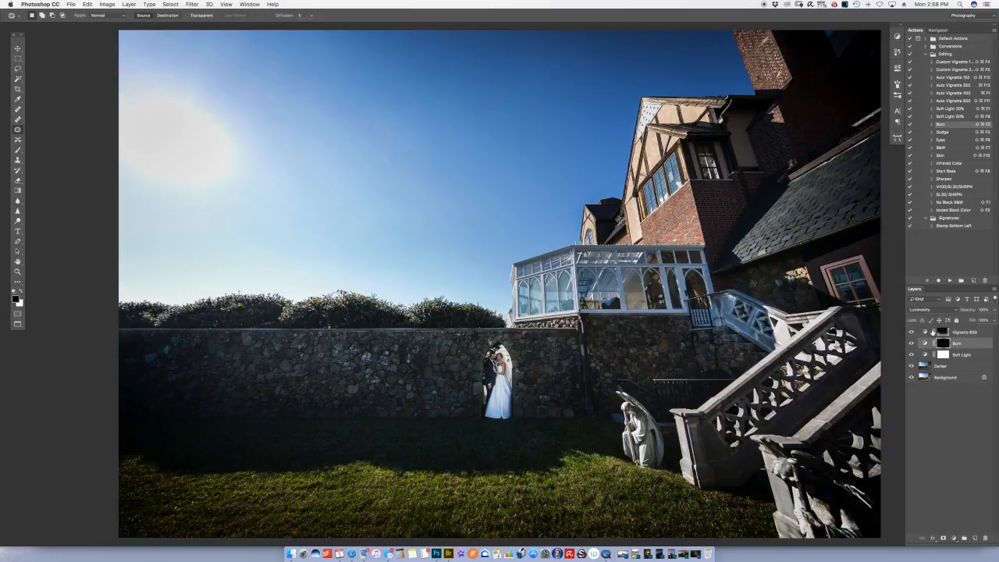
- Examine the Burn layer's curve and its available blend modes without changing them
{"action": "left_click", "coordinate": [925, 346]}
{"action": "double_click", "coordinate": [926, 344]}
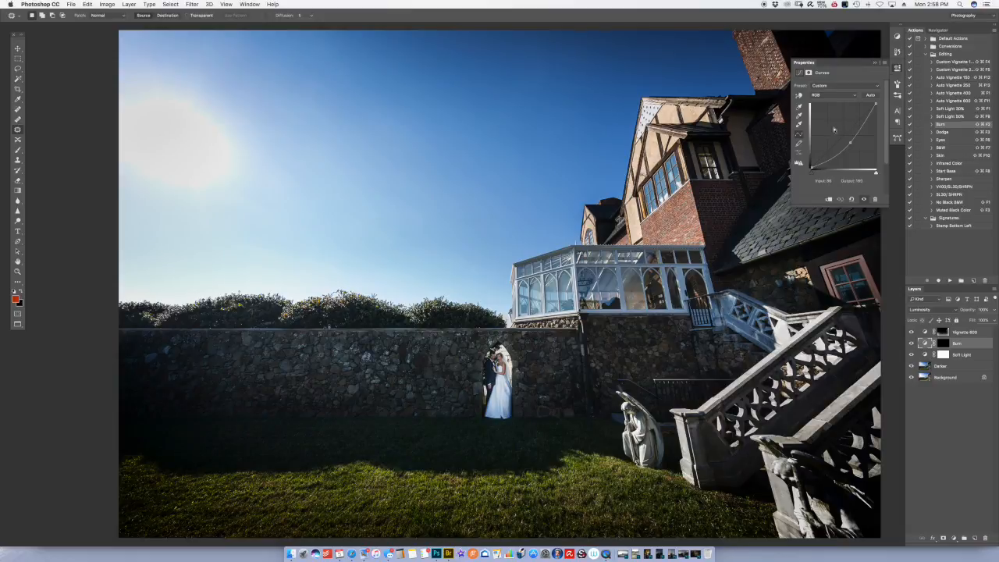
{"action": "left_click", "coordinate": [874, 62]}
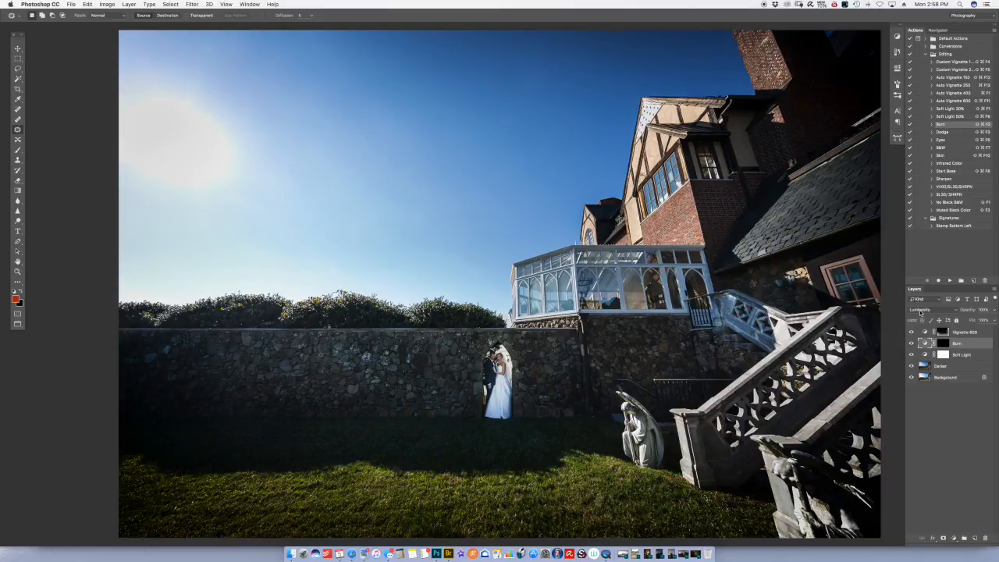
{"action": "left_click", "coordinate": [920, 310]}
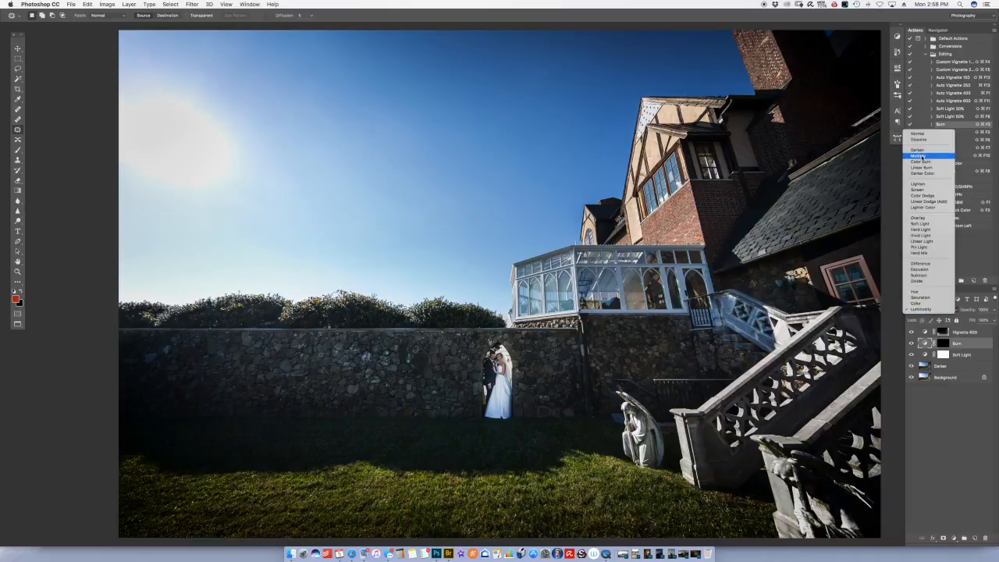
{"action": "left_click", "coordinate": [935, 407]}
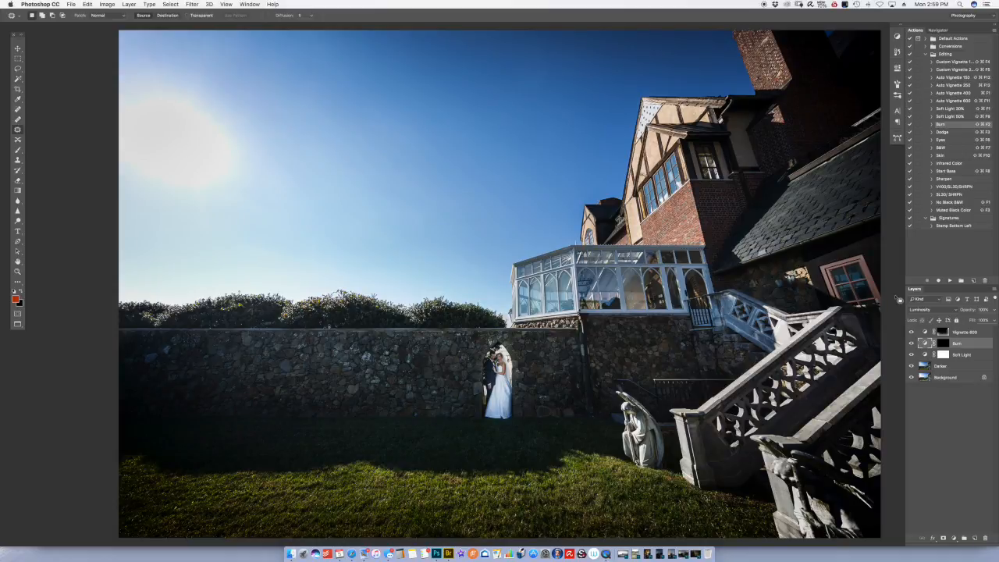
- Target the Burn layer's mask and prepare the Brush tool with white as the foreground color
{"action": "left_click", "coordinate": [943, 344]}
{"action": "key", "text": "d"}
{"action": "left_click", "coordinate": [17, 150]}
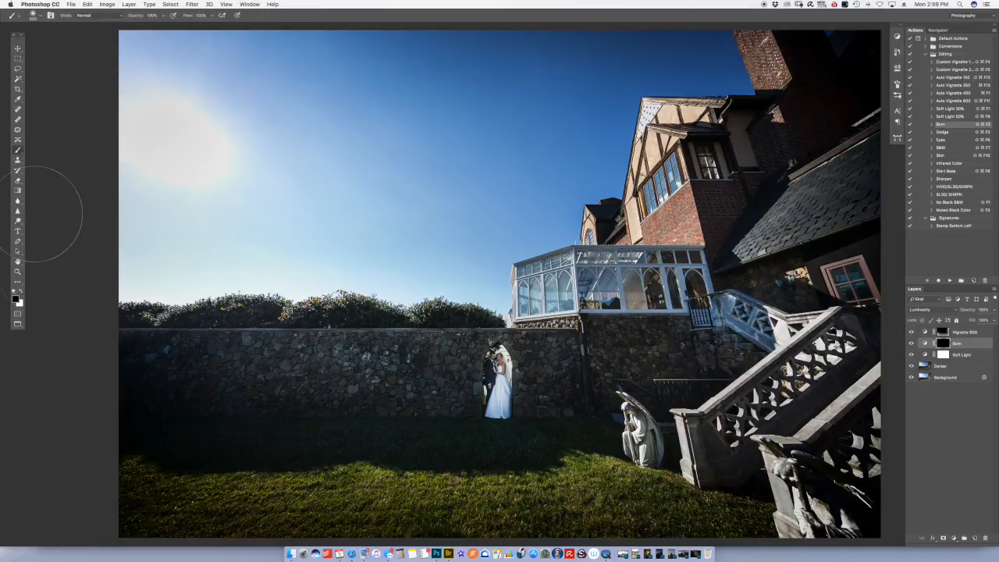
{"action": "left_click", "coordinate": [21, 292]}
- Invert the Burn mask back and forth to preview the darkening over the whole photo
{"action": "key", "text": "super+i"}
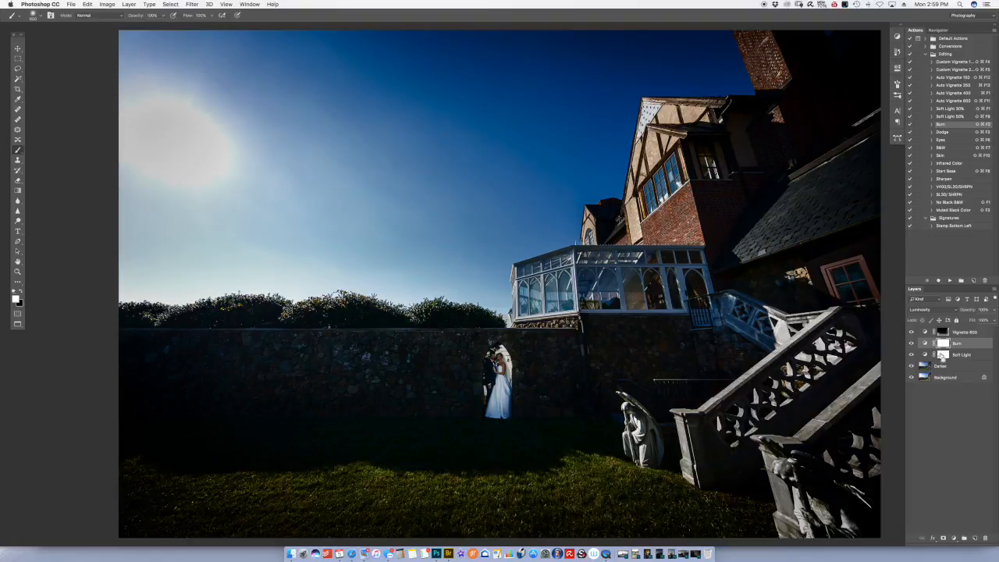
{"action": "key", "text": "super+i"}
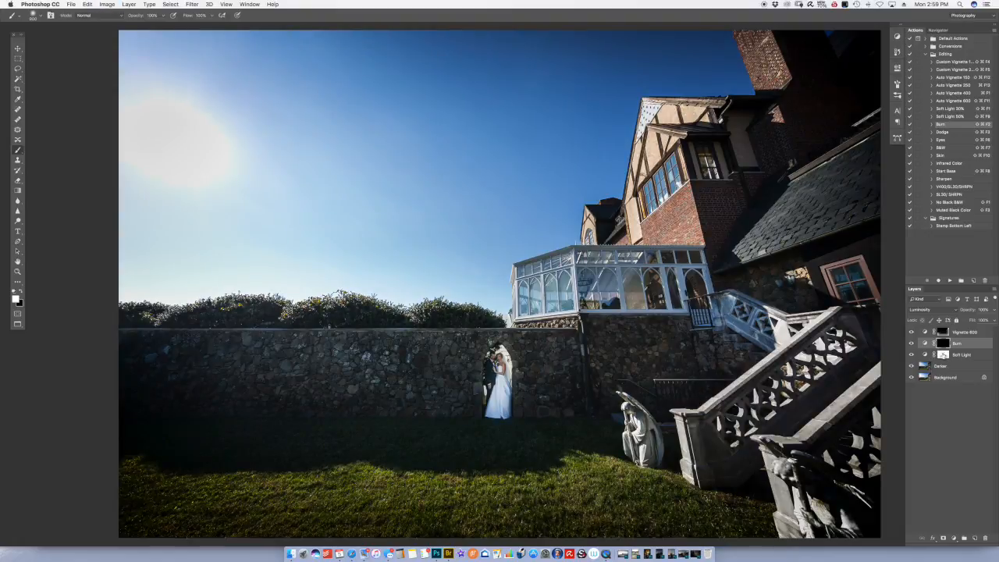
{"action": "key", "text": "super+i"}
{"action": "key", "text": "super+i"}
- Paint white at 50% brush opacity on the Burn mask over the sunlit upper facade of the house
{"action": "key", "text": "5"}
{"action": "mouse_move", "coordinate": [649, 108]}
{"action": "left_mouse_down"}
{"action": "mouse_move", "coordinate": [629, 177]}
{"action": "mouse_move", "coordinate": [679, 121]}
{"action": "mouse_move", "coordinate": [710, 109]}
{"action": "left_mouse_up"}
{"action": "mouse_move", "coordinate": [650, 100]}
{"action": "left_mouse_down"}
{"action": "mouse_move", "coordinate": [632, 209]}
{"action": "mouse_move", "coordinate": [590, 234]}
{"action": "mouse_move", "coordinate": [690, 211]}
{"action": "mouse_move", "coordinate": [662, 152]}
{"action": "mouse_move", "coordinate": [646, 198]}
{"action": "left_mouse_up"}
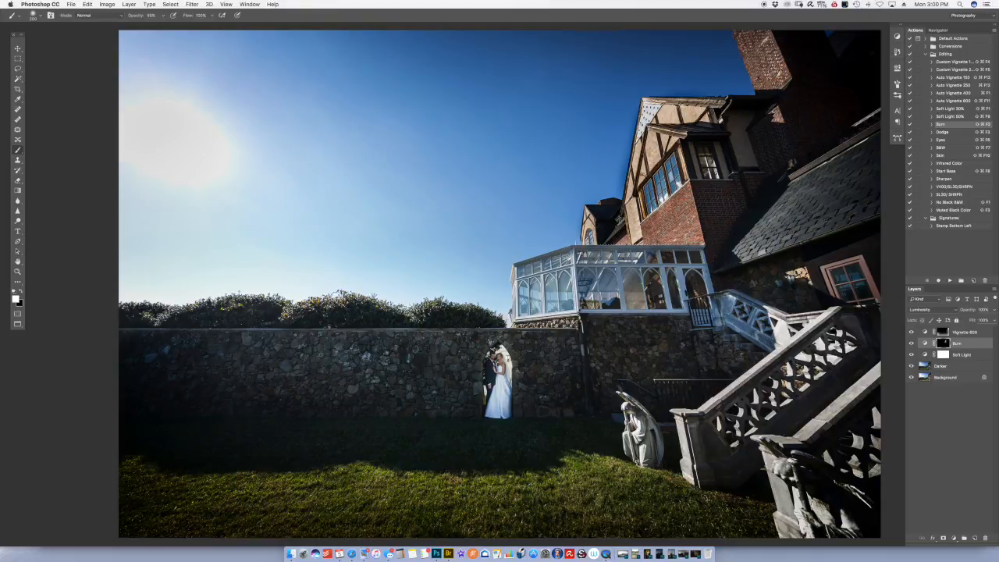
- Paint white at 50% opacity on the Burn mask over the house, slate roof, conservatory, statue and stair railing, and check the mask overlay
{"action": "mouse_move", "coordinate": [650, 108]}
{"action": "left_mouse_down"}
{"action": "mouse_move", "coordinate": [691, 114]}
{"action": "mouse_move", "coordinate": [715, 104]}
{"action": "left_mouse_up"}
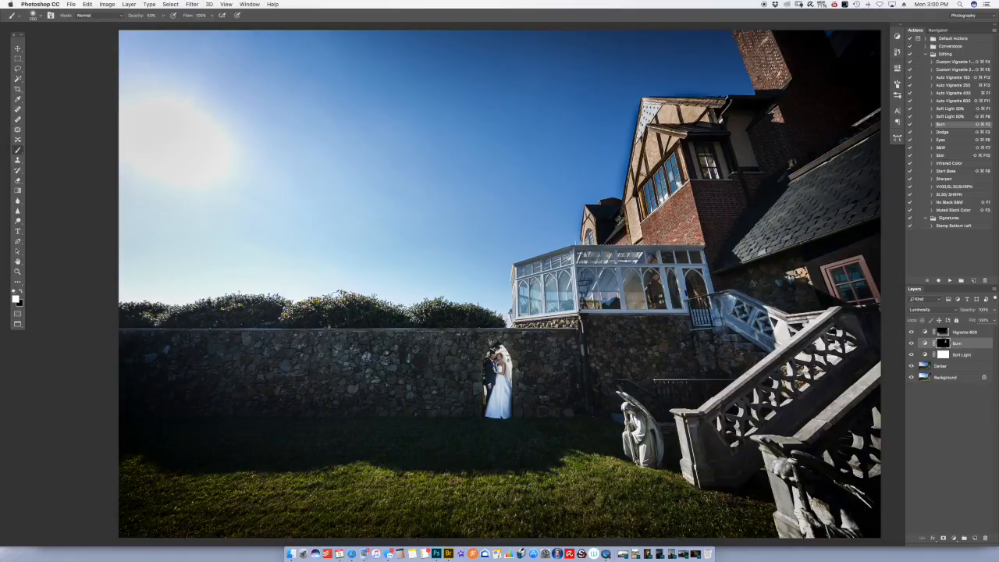
{"action": "mouse_move", "coordinate": [608, 238]}
{"action": "left_mouse_down"}
{"action": "mouse_move", "coordinate": [591, 252]}
{"action": "mouse_move", "coordinate": [616, 269]}
{"action": "mouse_move", "coordinate": [607, 285]}
{"action": "mouse_move", "coordinate": [622, 300]}
{"action": "mouse_move", "coordinate": [633, 293]}
{"action": "mouse_move", "coordinate": [545, 307]}
{"action": "mouse_move", "coordinate": [518, 273]}
{"action": "mouse_move", "coordinate": [568, 259]}
{"action": "mouse_move", "coordinate": [573, 324]}
{"action": "mouse_move", "coordinate": [562, 284]}
{"action": "mouse_move", "coordinate": [581, 258]}
{"action": "mouse_move", "coordinate": [612, 265]}
{"action": "mouse_move", "coordinate": [597, 308]}
{"action": "mouse_move", "coordinate": [660, 281]}
{"action": "mouse_move", "coordinate": [663, 300]}
{"action": "mouse_move", "coordinate": [691, 285]}
{"action": "mouse_move", "coordinate": [706, 313]}
{"action": "mouse_move", "coordinate": [773, 340]}
{"action": "mouse_move", "coordinate": [807, 336]}
{"action": "mouse_move", "coordinate": [831, 312]}
{"action": "mouse_move", "coordinate": [706, 398]}
{"action": "mouse_move", "coordinate": [683, 468]}
{"action": "mouse_move", "coordinate": [632, 437]}
{"action": "mouse_move", "coordinate": [624, 409]}
{"action": "mouse_move", "coordinate": [647, 433]}
{"action": "left_mouse_up"}
{"action": "mouse_move", "coordinate": [804, 273]}
{"action": "left_mouse_down"}
{"action": "mouse_move", "coordinate": [858, 273]}
{"action": "mouse_move", "coordinate": [841, 278]}
{"action": "mouse_move", "coordinate": [858, 299]}
{"action": "mouse_move", "coordinate": [832, 272]}
{"action": "mouse_move", "coordinate": [851, 270]}
{"action": "mouse_move", "coordinate": [799, 207]}
{"action": "mouse_move", "coordinate": [749, 258]}
{"action": "mouse_move", "coordinate": [794, 188]}
{"action": "mouse_move", "coordinate": [768, 236]}
{"action": "mouse_move", "coordinate": [779, 214]}
{"action": "mouse_move", "coordinate": [806, 207]}
{"action": "mouse_move", "coordinate": [827, 171]}
{"action": "mouse_move", "coordinate": [814, 225]}
{"action": "mouse_move", "coordinate": [768, 226]}
{"action": "mouse_move", "coordinate": [780, 247]}
{"action": "mouse_move", "coordinate": [821, 153]}
{"action": "mouse_move", "coordinate": [863, 129]}
{"action": "mouse_move", "coordinate": [813, 162]}
{"action": "mouse_move", "coordinate": [750, 246]}
{"action": "mouse_move", "coordinate": [773, 253]}
{"action": "mouse_move", "coordinate": [763, 240]}
{"action": "mouse_move", "coordinate": [746, 253]}
{"action": "mouse_move", "coordinate": [698, 243]}
{"action": "mouse_move", "coordinate": [702, 215]}
{"action": "mouse_move", "coordinate": [658, 255]}
{"action": "left_mouse_up"}
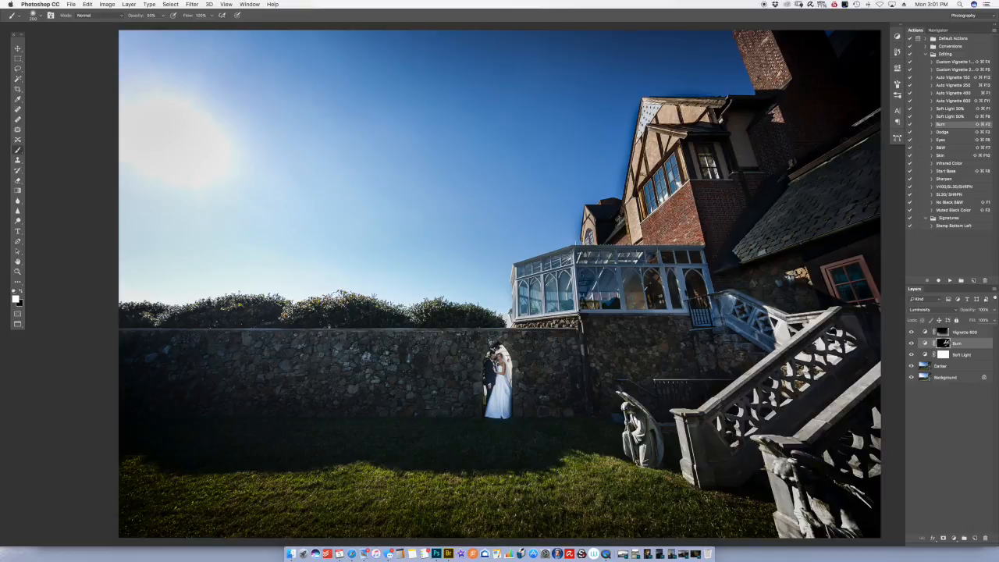
{"action": "key", "text": "backslash"}
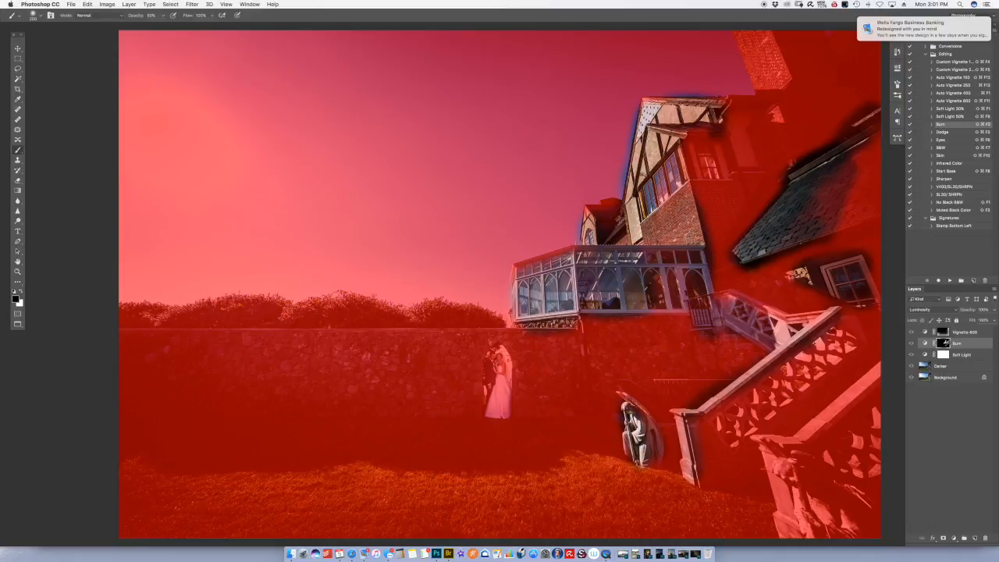
{"action": "key", "text": "backslash"}
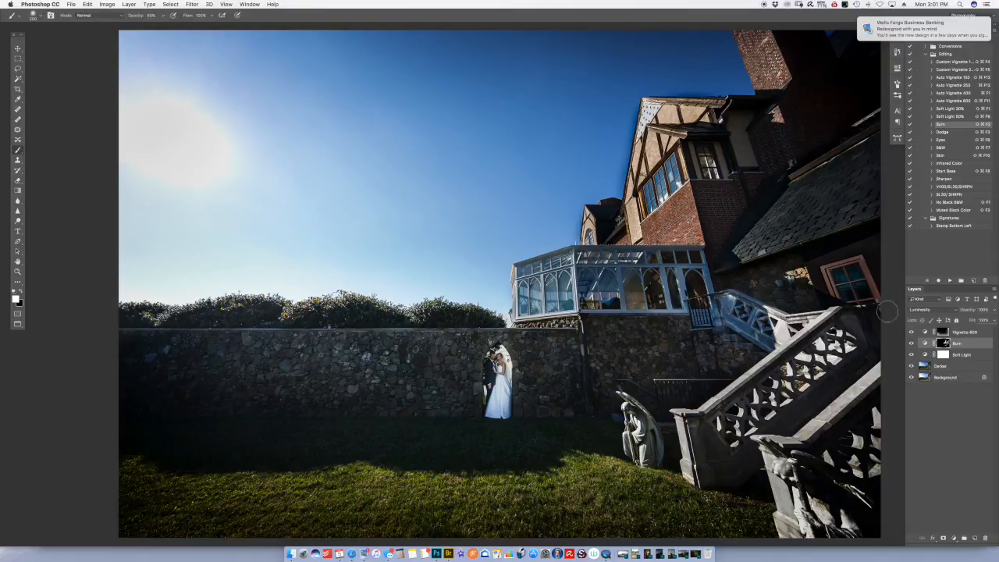
- Apply a Gaussian Blur with a 100-pixel radius to the Burn mask
{"action": "left_click", "coordinate": [191, 4]}
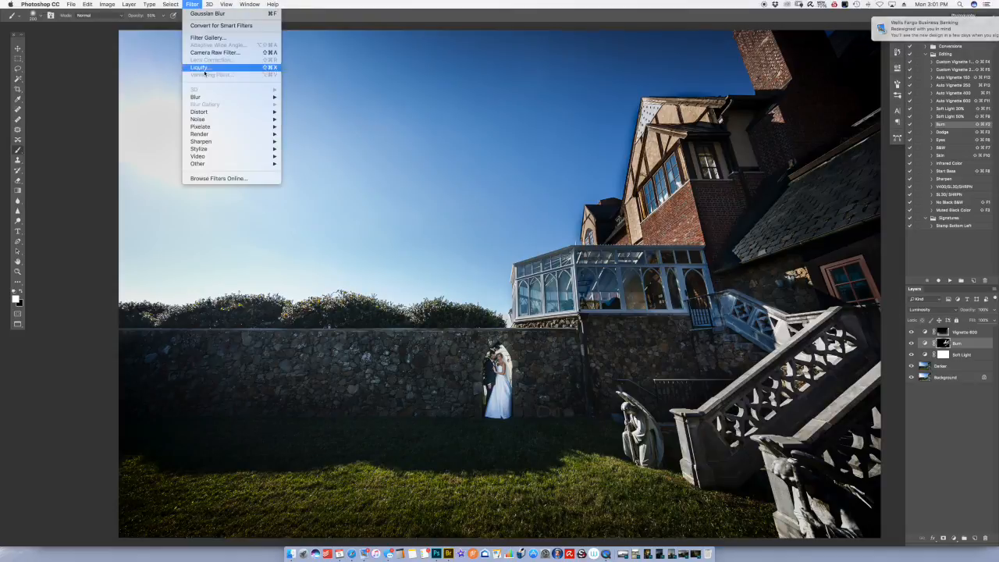
{"action": "mouse_move", "coordinate": [257, 97]}
{"action": "left_click", "coordinate": [298, 127]}
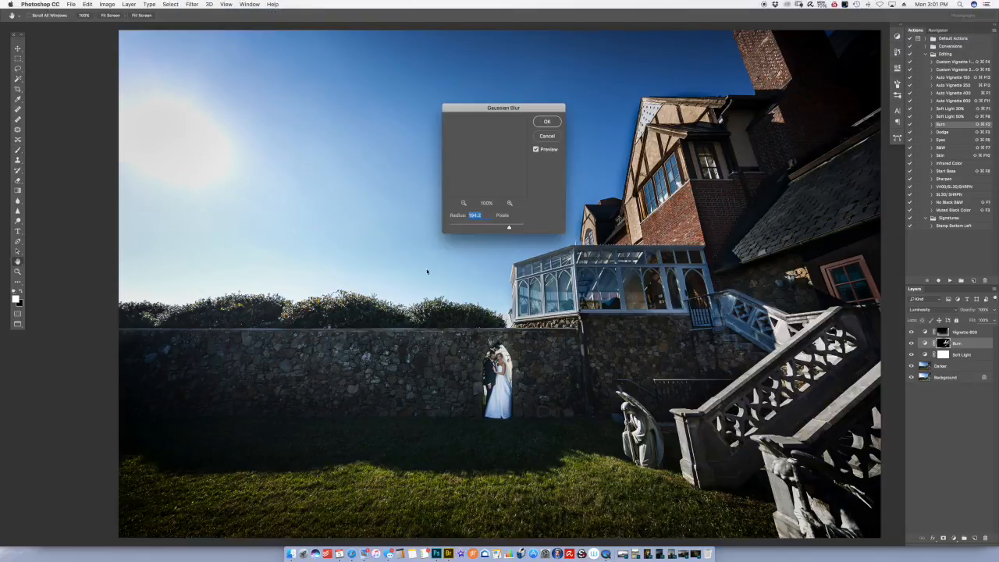
{"action": "type", "text": "100"}
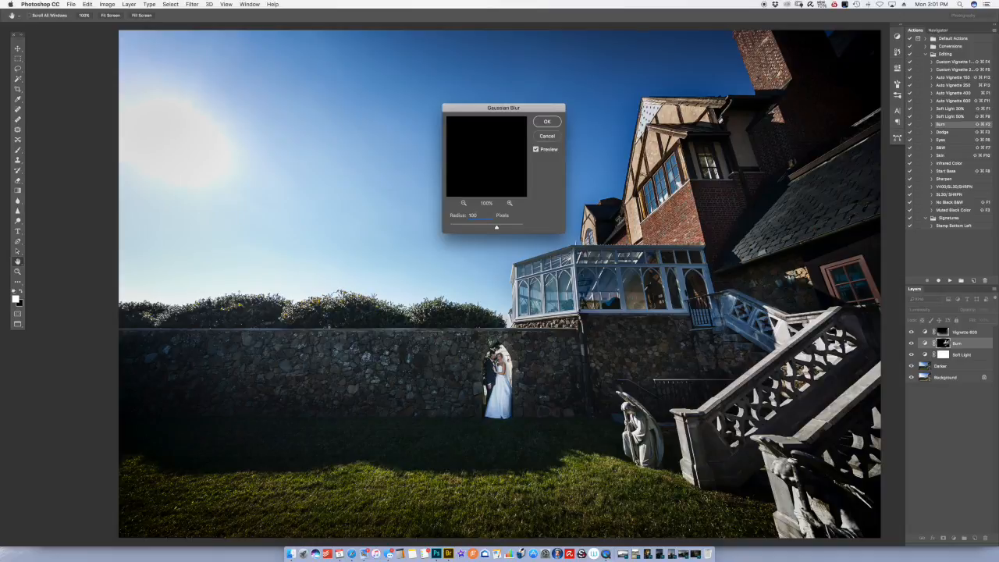
{"action": "key", "text": "Return"}
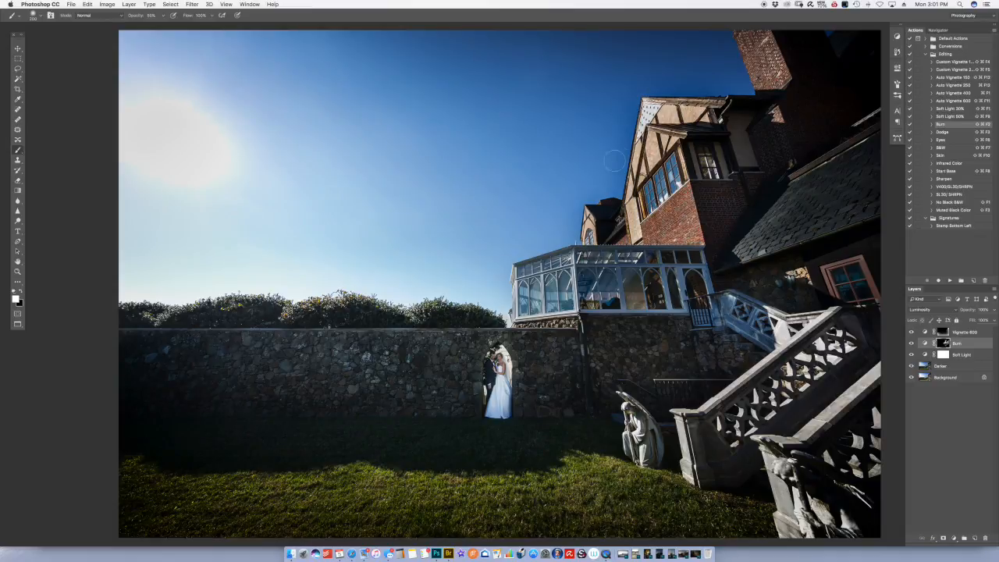
- Zoom in on the conservatory and set up a much smaller brush with 50% hardness for cleaning the Burn mask edges
{"action": "key", "text": "z"}
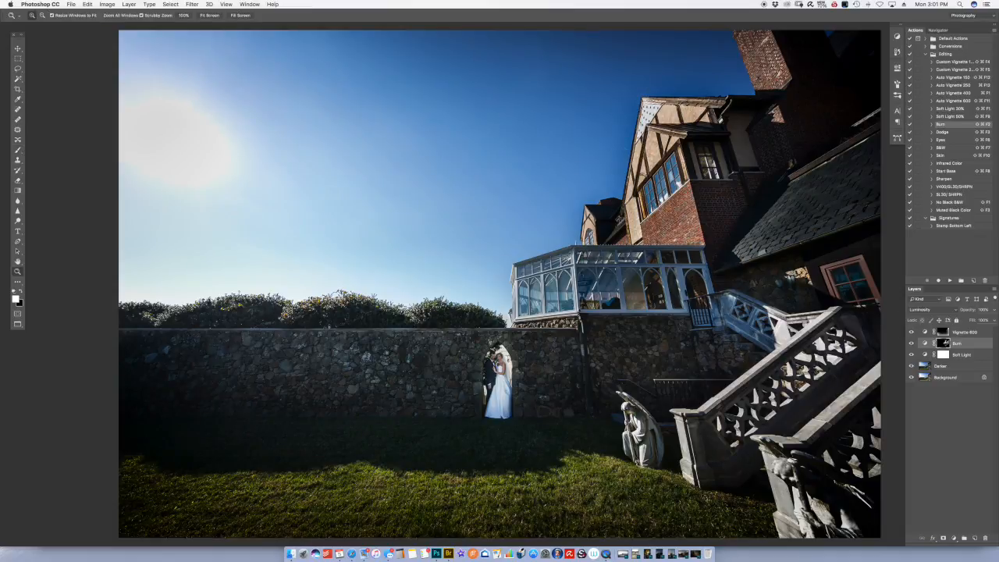
{"action": "left_click", "coordinate": [586, 245]}
{"action": "mouse_move", "coordinate": [574, 229]}
{"action": "left_mouse_down"}
{"action": "mouse_move", "coordinate": [595, 229]}
{"action": "mouse_move", "coordinate": [643, 106]}
{"action": "left_mouse_up"}
{"action": "key", "text": "b"}
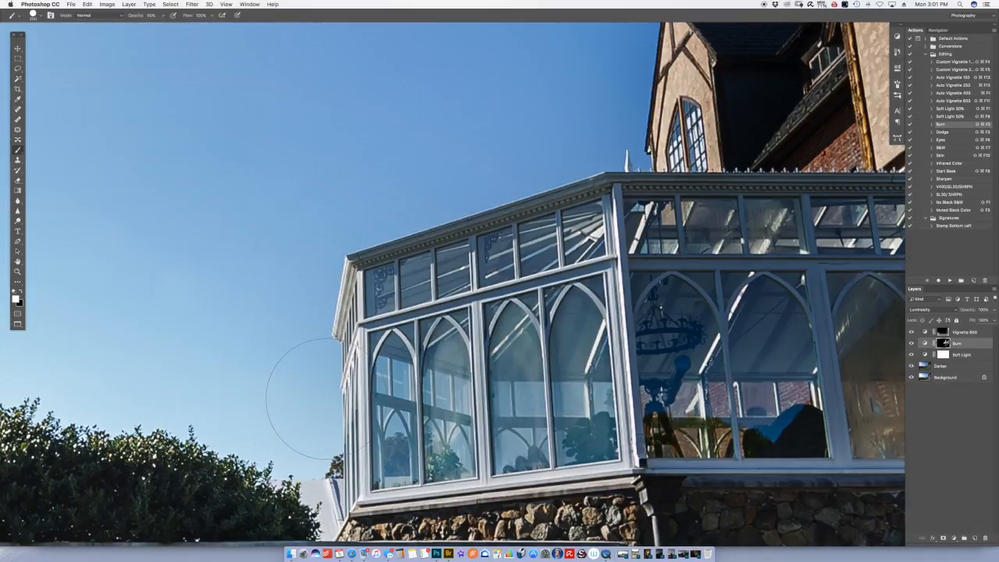
{"action": "key", "text": "bracketleft"}
{"action": "key", "text": "bracketleft"}
{"action": "key", "text": "bracketleft"}
{"action": "key", "text": "bracketleft"}
{"action": "key", "text": "bracketleft"}
{"action": "left_click", "coordinate": [33, 15]}
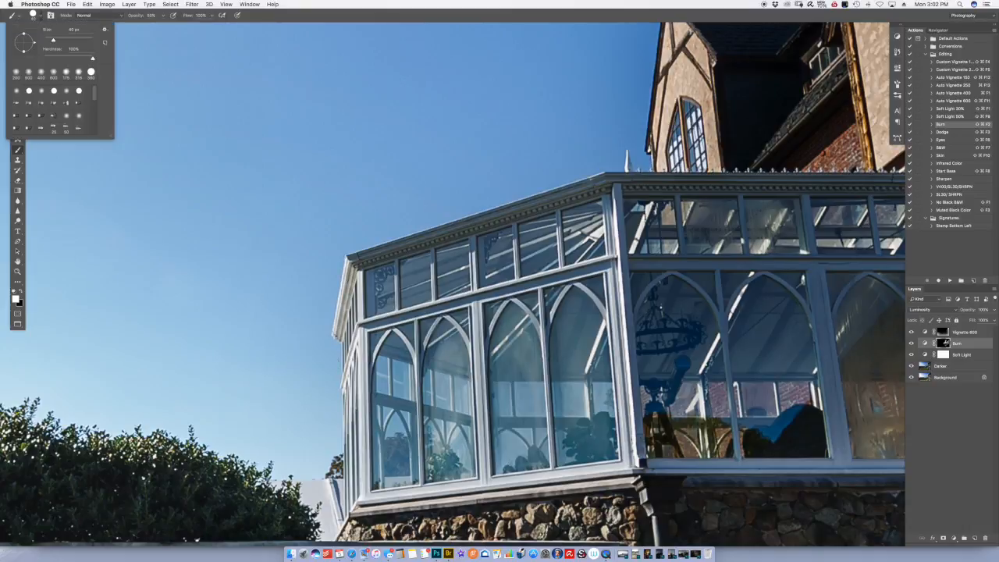
{"action": "left_click", "coordinate": [138, 131]}
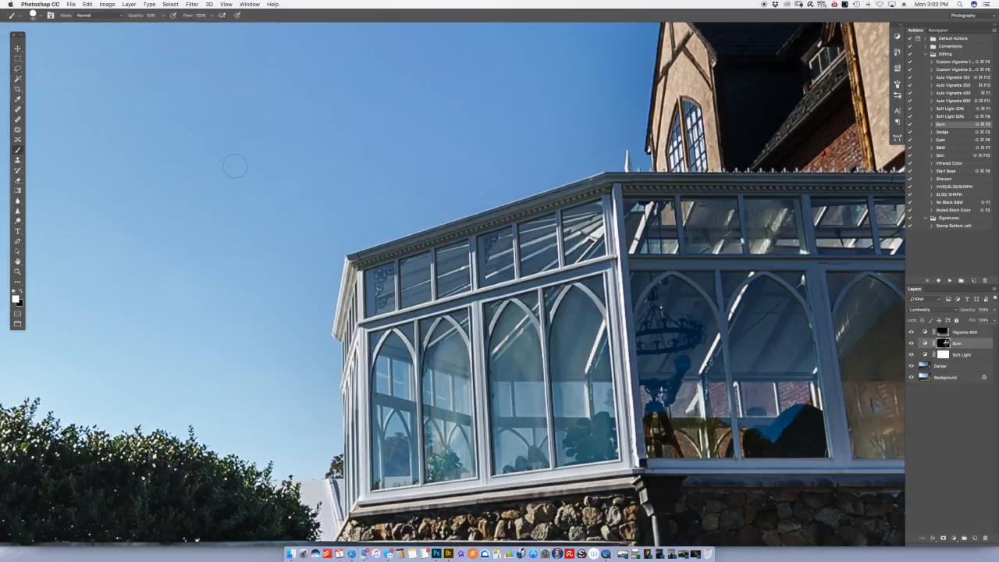
{"action": "left_click", "coordinate": [39, 15]}
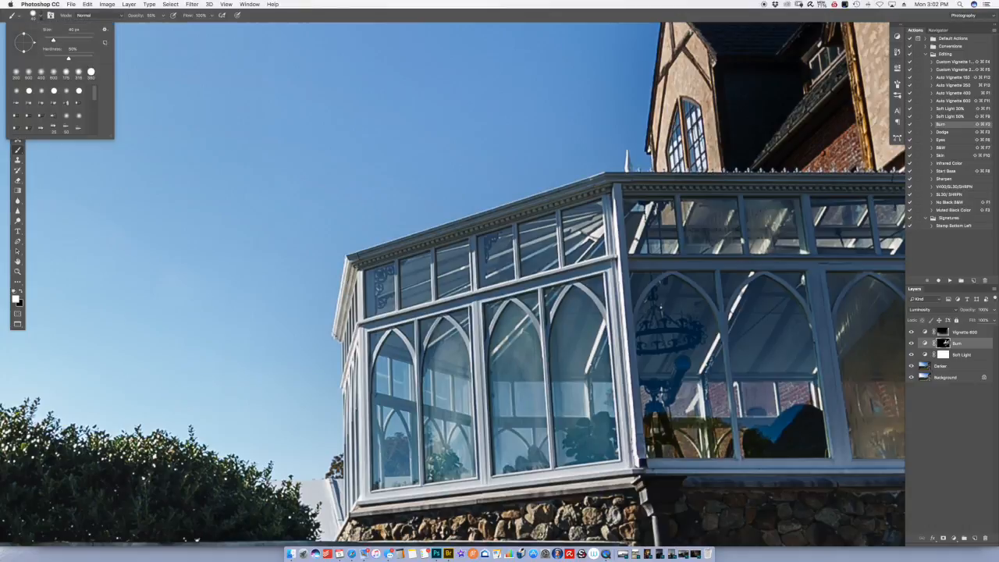
{"action": "left_click", "coordinate": [236, 227]}
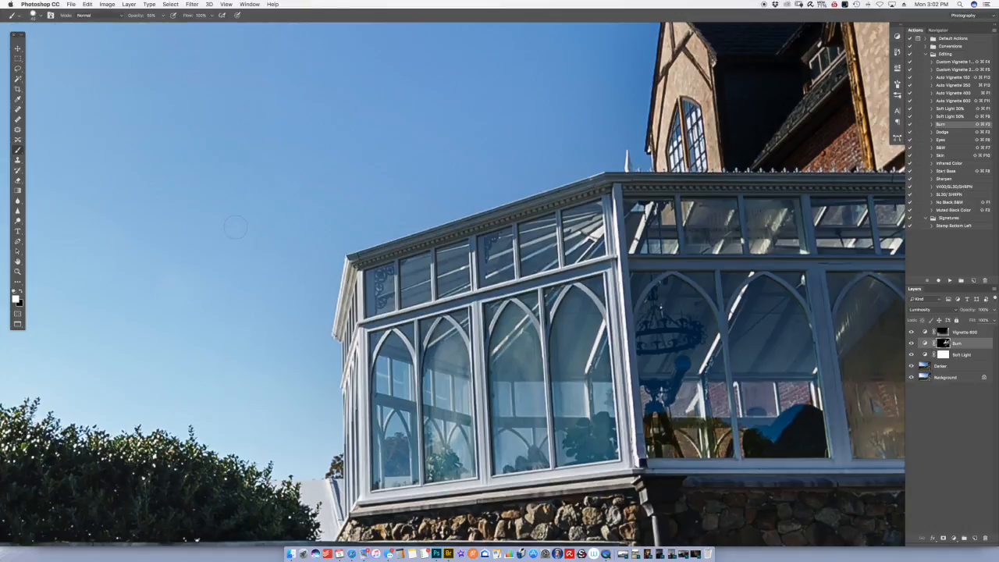
- Paint black at 100% brush opacity on the Burn mask to remove the darkening from the sky beside the conservatory's outer wall
{"action": "left_click_drag", "start_coordinate": [316, 352], "coordinate": [326, 371]}
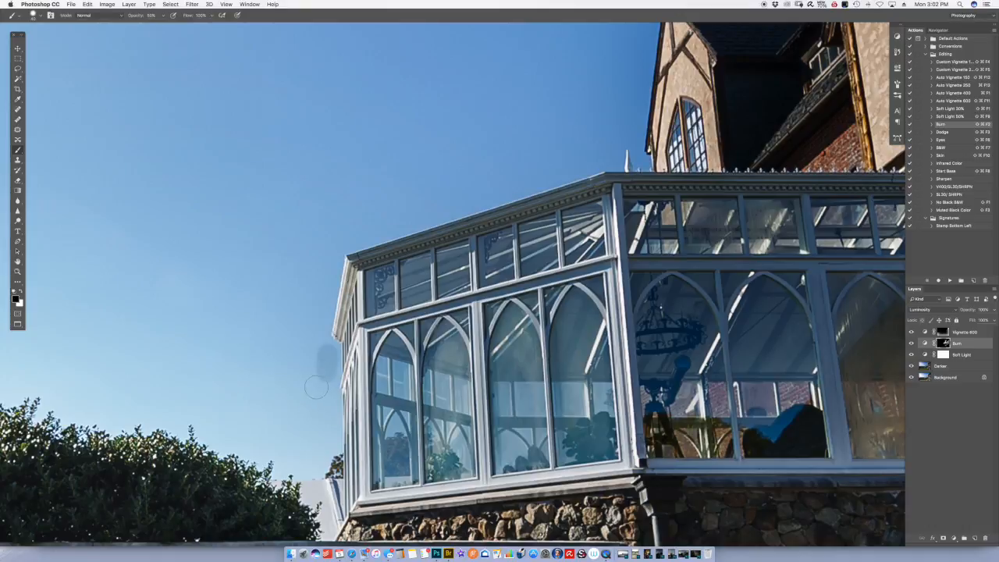
{"action": "key", "text": "0"}
{"action": "mouse_move", "coordinate": [324, 346]}
{"action": "left_mouse_down"}
{"action": "mouse_move", "coordinate": [328, 353]}
{"action": "mouse_move", "coordinate": [320, 310]}
{"action": "left_mouse_up"}
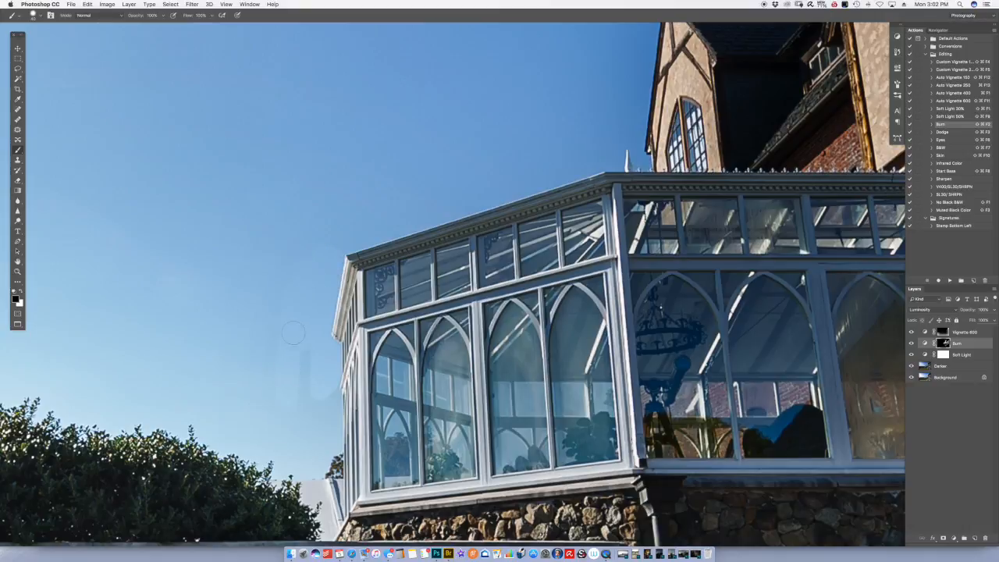
{"action": "left_click_drag", "start_coordinate": [316, 373], "coordinate": [328, 380]}
{"action": "mouse_move", "coordinate": [329, 419]}
{"action": "left_mouse_down"}
{"action": "mouse_move", "coordinate": [313, 463]}
{"action": "mouse_move", "coordinate": [319, 446]}
{"action": "left_mouse_up"}
- Enlarge the brush and paint black over the sky above the conservatory roof and around its white finial
{"action": "key", "text": "bracketright"}
{"action": "key", "text": "bracketright"}
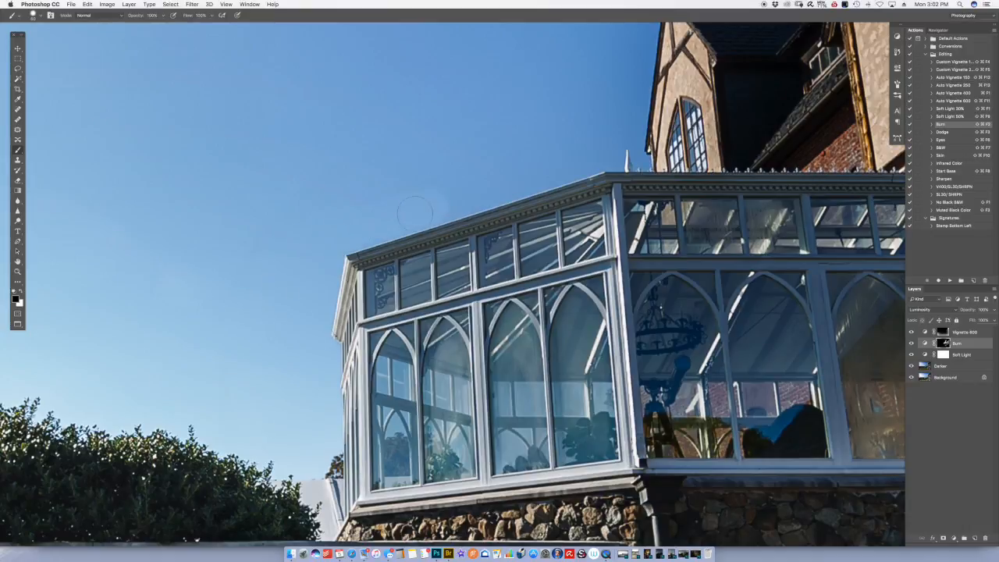
{"action": "mouse_move", "coordinate": [442, 202]}
{"action": "left_mouse_down"}
{"action": "mouse_move", "coordinate": [584, 165]}
{"action": "mouse_move", "coordinate": [553, 142]}
{"action": "left_mouse_up"}
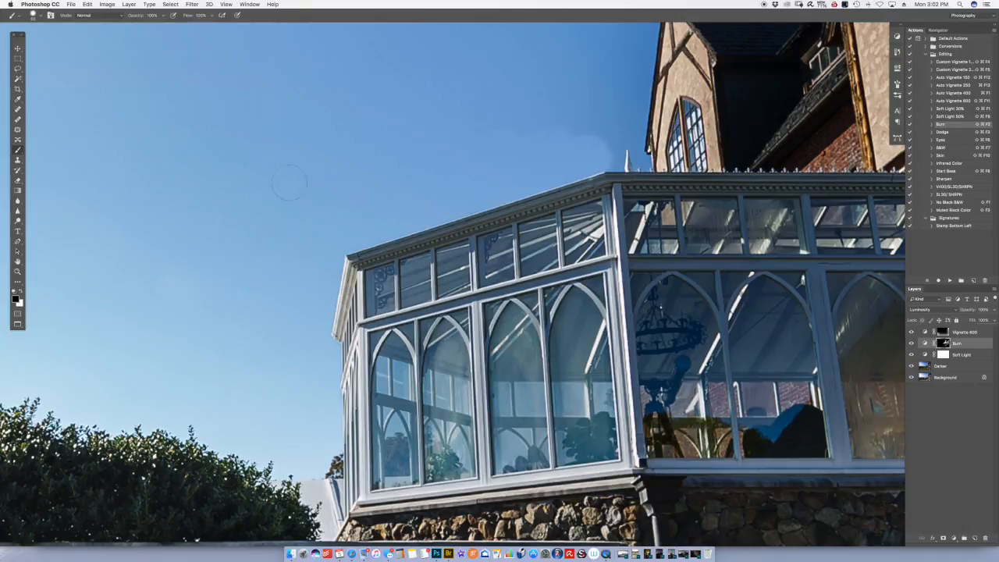
{"action": "left_click_drag", "start_coordinate": [622, 146], "coordinate": [497, 230]}
{"action": "left_click", "coordinate": [497, 229], "text": "super"}
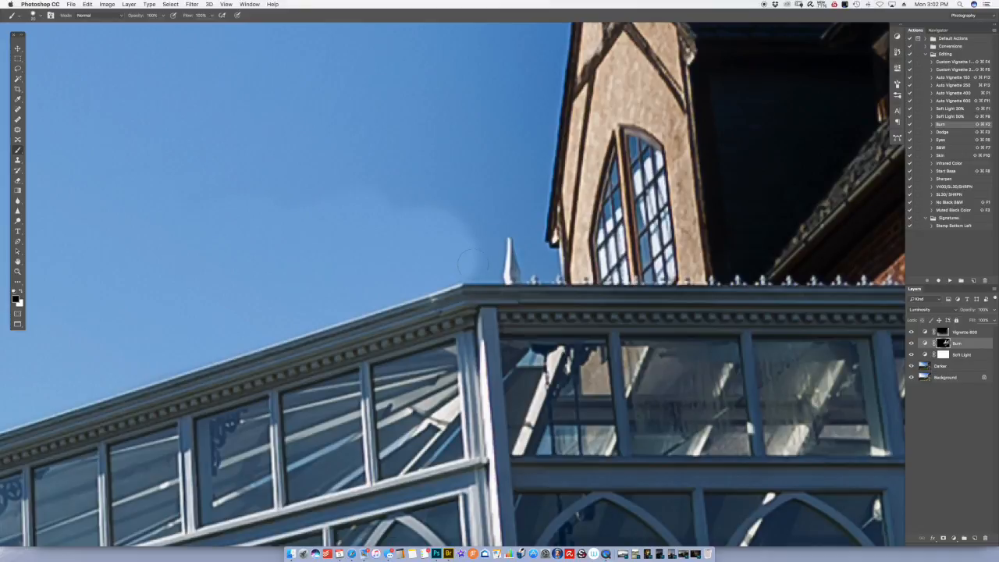
{"action": "mouse_move", "coordinate": [463, 269]}
{"action": "left_mouse_down"}
{"action": "mouse_move", "coordinate": [553, 274]}
{"action": "mouse_move", "coordinate": [533, 247]}
{"action": "mouse_move", "coordinate": [535, 257]}
{"action": "mouse_move", "coordinate": [476, 252]}
{"action": "left_mouse_up"}
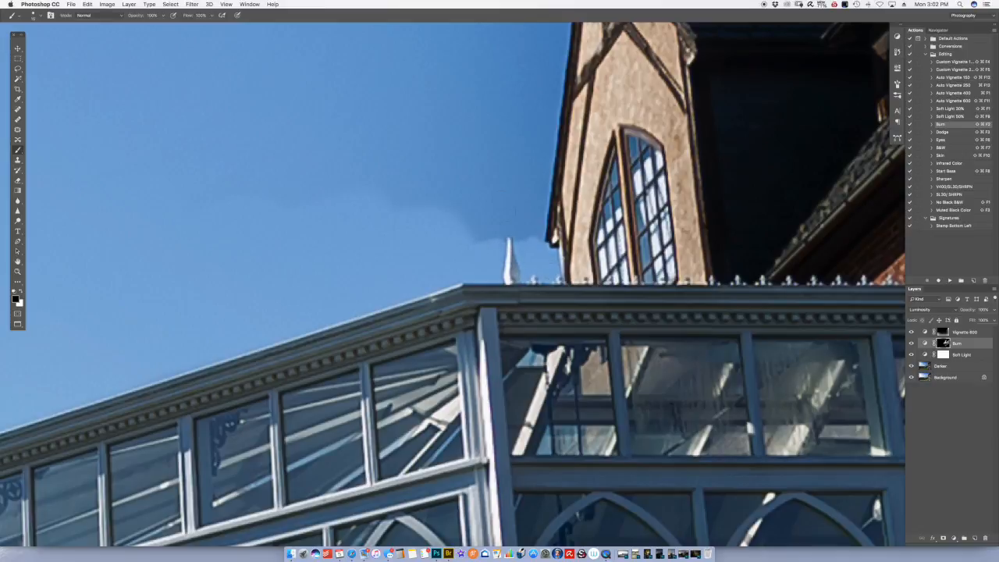
{"action": "mouse_move", "coordinate": [520, 206]}
{"action": "left_mouse_down"}
{"action": "mouse_move", "coordinate": [527, 223]}
{"action": "mouse_move", "coordinate": [537, 204]}
{"action": "mouse_move", "coordinate": [542, 215]}
{"action": "left_mouse_up"}
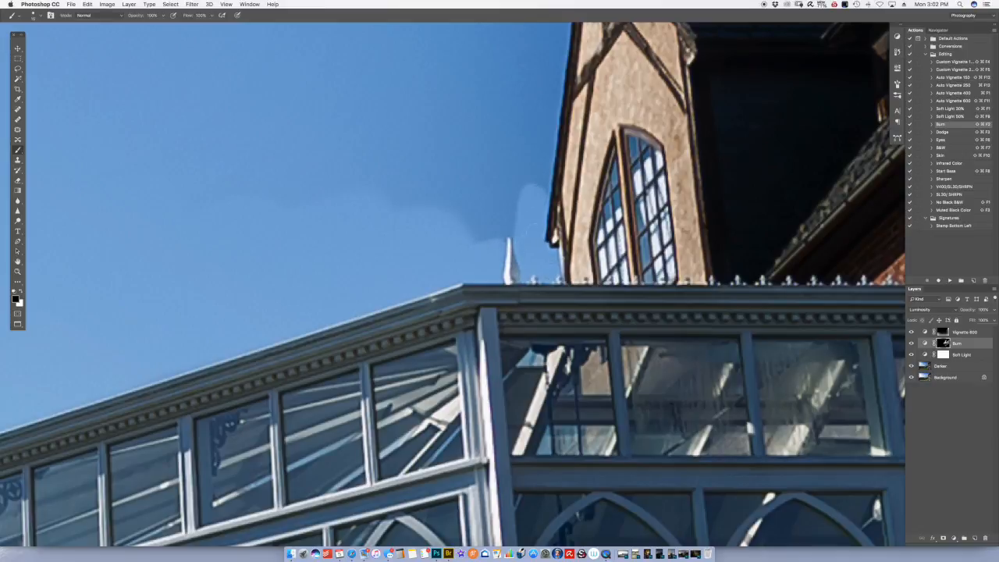
- Remove the burn halo from the sky beside the small gable with the arched window by painting black
{"action": "left_click_drag", "start_coordinate": [426, 170], "coordinate": [347, 226]}
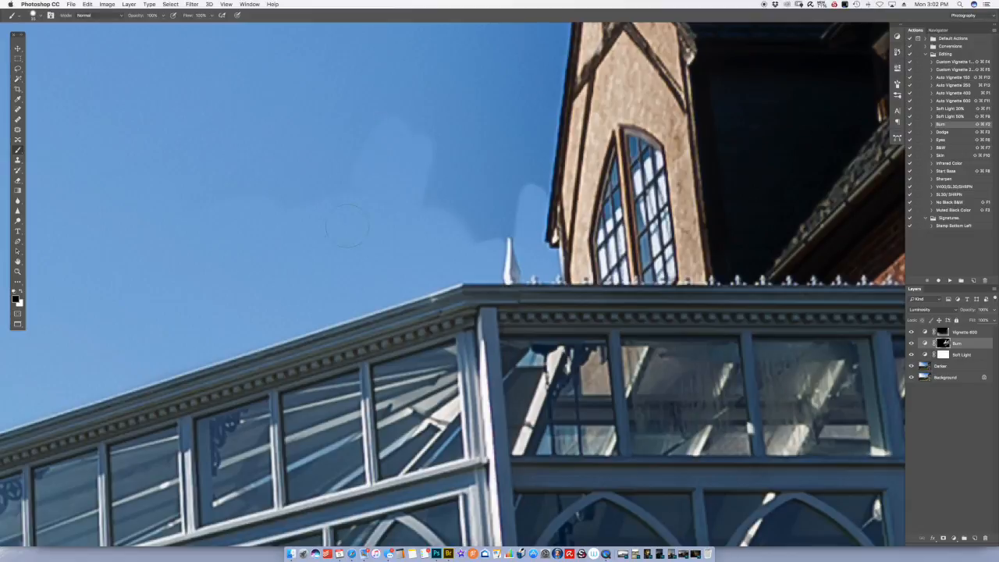
{"action": "mouse_move", "coordinate": [401, 109]}
{"action": "left_mouse_down"}
{"action": "mouse_move", "coordinate": [507, 179]}
{"action": "mouse_move", "coordinate": [538, 141]}
{"action": "mouse_move", "coordinate": [527, 167]}
{"action": "mouse_move", "coordinate": [546, 31]}
{"action": "mouse_move", "coordinate": [476, 70]}
{"action": "mouse_move", "coordinate": [357, 82]}
{"action": "left_mouse_up"}
{"action": "left_click_drag", "start_coordinate": [499, 117], "coordinate": [462, 424]}
{"action": "mouse_move", "coordinate": [526, 224]}
{"action": "left_mouse_down"}
{"action": "mouse_move", "coordinate": [506, 263]}
{"action": "mouse_move", "coordinate": [516, 272]}
{"action": "mouse_move", "coordinate": [507, 345]}
{"action": "mouse_move", "coordinate": [385, 399]}
{"action": "left_mouse_up"}
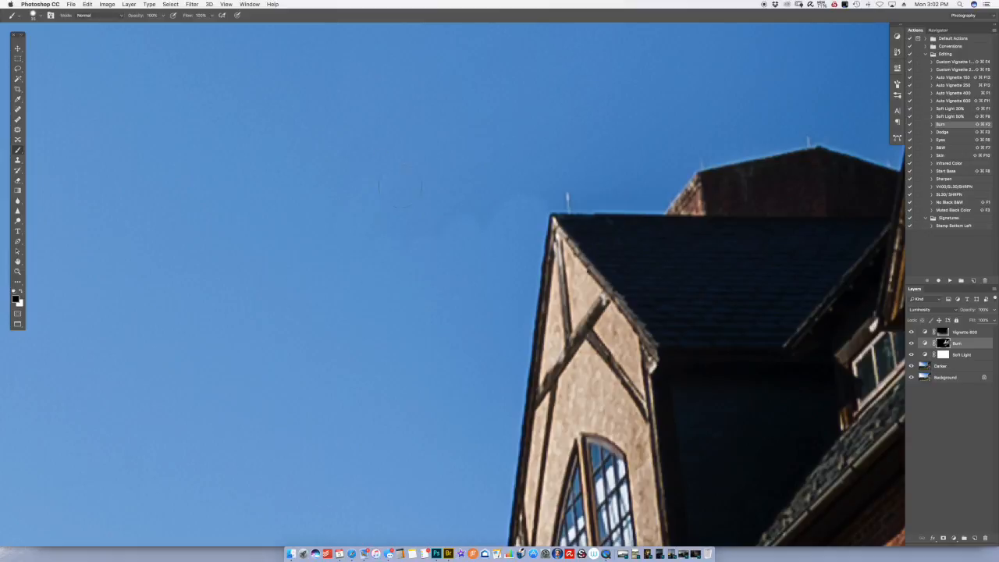
- Paint black on the Burn mask over the sky above the small gable's roof and chimney, up to the large gable's lower edge
{"action": "mouse_move", "coordinate": [616, 187]}
{"action": "left_mouse_down"}
{"action": "mouse_move", "coordinate": [672, 181]}
{"action": "mouse_move", "coordinate": [714, 129]}
{"action": "mouse_move", "coordinate": [737, 117]}
{"action": "mouse_move", "coordinate": [768, 140]}
{"action": "mouse_move", "coordinate": [820, 109]}
{"action": "mouse_move", "coordinate": [768, 69]}
{"action": "left_mouse_up"}
{"action": "scroll", "coordinate": [453, 281], "scroll_direction": "right", "scroll_amount": 10}
{"action": "mouse_move", "coordinate": [460, 117]}
{"action": "left_mouse_down"}
{"action": "mouse_move", "coordinate": [480, 148]}
{"action": "mouse_move", "coordinate": [469, 160]}
{"action": "mouse_move", "coordinate": [527, 178]}
{"action": "mouse_move", "coordinate": [537, 148]}
{"action": "mouse_move", "coordinate": [523, 121]}
{"action": "mouse_move", "coordinate": [469, 78]}
{"action": "mouse_move", "coordinate": [398, 45]}
{"action": "left_mouse_up"}
{"action": "mouse_move", "coordinate": [546, 51]}
{"action": "left_mouse_down"}
{"action": "mouse_move", "coordinate": [474, 285]}
{"action": "mouse_move", "coordinate": [448, 253]}
{"action": "mouse_move", "coordinate": [409, 265]}
{"action": "mouse_move", "coordinate": [367, 257]}
{"action": "mouse_move", "coordinate": [337, 281]}
{"action": "left_mouse_up"}
{"action": "mouse_move", "coordinate": [421, 276]}
{"action": "left_mouse_down"}
{"action": "mouse_move", "coordinate": [448, 156]}
{"action": "mouse_move", "coordinate": [469, 231]}
{"action": "mouse_move", "coordinate": [485, 138]}
{"action": "mouse_move", "coordinate": [473, 257]}
{"action": "mouse_move", "coordinate": [492, 186]}
{"action": "mouse_move", "coordinate": [486, 251]}
{"action": "mouse_move", "coordinate": [486, 111]}
{"action": "mouse_move", "coordinate": [453, 107]}
{"action": "mouse_move", "coordinate": [354, 241]}
{"action": "mouse_move", "coordinate": [386, 212]}
{"action": "mouse_move", "coordinate": [416, 207]}
{"action": "mouse_move", "coordinate": [343, 125]}
{"action": "mouse_move", "coordinate": [339, 212]}
{"action": "mouse_move", "coordinate": [359, 145]}
{"action": "mouse_move", "coordinate": [315, 112]}
{"action": "mouse_move", "coordinate": [283, 125]}
{"action": "mouse_move", "coordinate": [341, 110]}
{"action": "mouse_move", "coordinate": [439, 149]}
{"action": "left_mouse_up"}
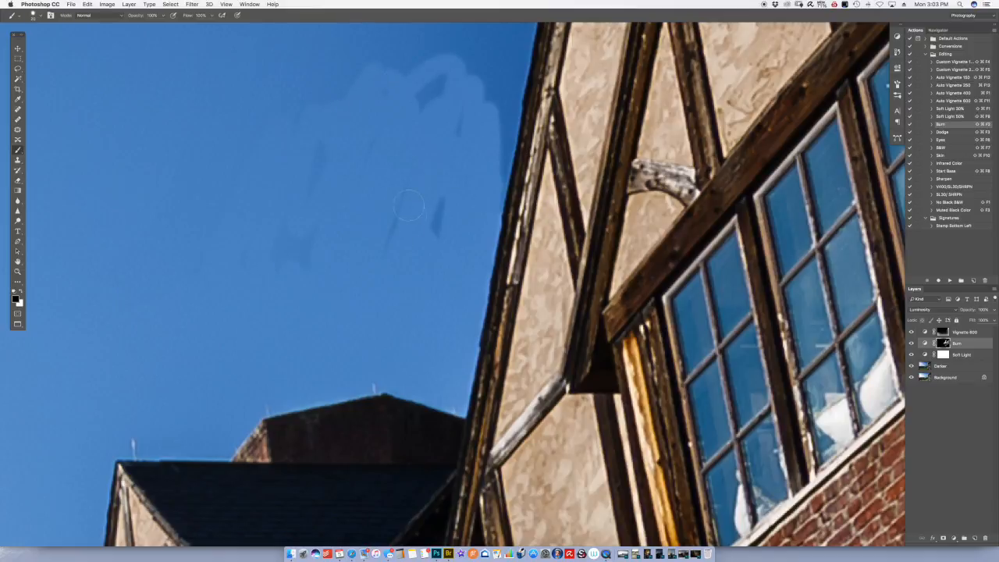
{"action": "mouse_move", "coordinate": [394, 215]}
{"action": "left_mouse_down"}
{"action": "mouse_move", "coordinate": [441, 175]}
{"action": "mouse_move", "coordinate": [454, 112]}
{"action": "mouse_move", "coordinate": [406, 117]}
{"action": "left_mouse_up"}
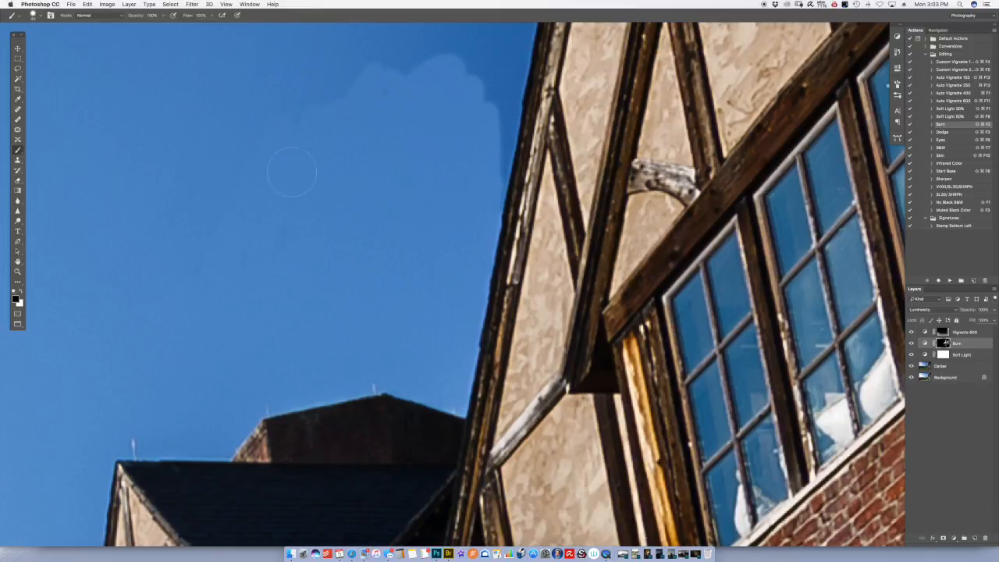
- Continue masking the burn out of the sky upward along the large gable's sloping edge to the perforated white panel
{"action": "mouse_move", "coordinate": [372, 52]}
{"action": "left_mouse_down"}
{"action": "mouse_move", "coordinate": [414, 49]}
{"action": "mouse_move", "coordinate": [495, 101]}
{"action": "mouse_move", "coordinate": [504, 86]}
{"action": "mouse_move", "coordinate": [488, 187]}
{"action": "left_mouse_up"}
{"action": "mouse_move", "coordinate": [486, 48]}
{"action": "left_mouse_down"}
{"action": "mouse_move", "coordinate": [439, 310]}
{"action": "mouse_move", "coordinate": [471, 286]}
{"action": "mouse_move", "coordinate": [457, 234]}
{"action": "mouse_move", "coordinate": [384, 210]}
{"action": "mouse_move", "coordinate": [311, 215]}
{"action": "left_mouse_up"}
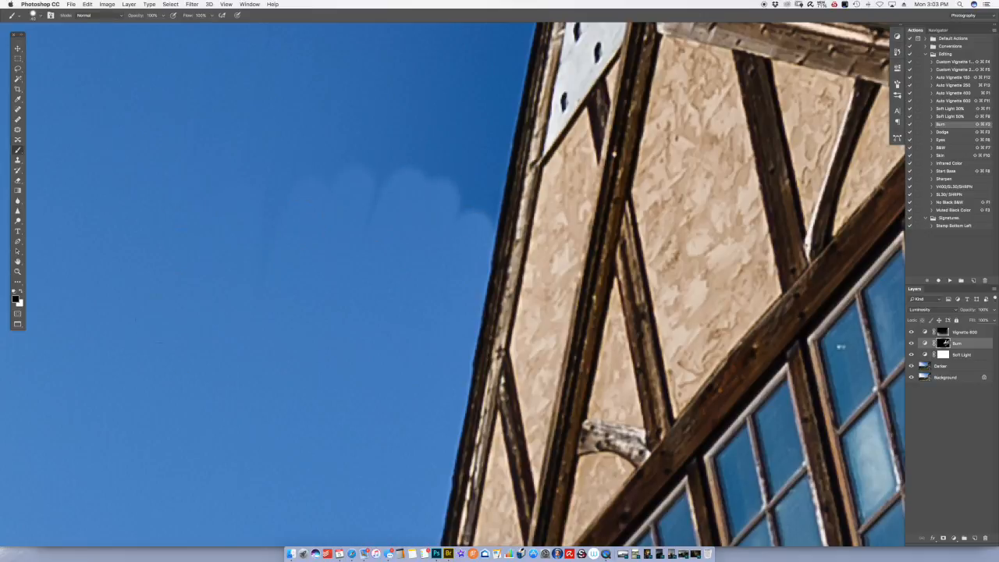
{"action": "mouse_move", "coordinate": [367, 173]}
{"action": "left_mouse_down"}
{"action": "mouse_move", "coordinate": [499, 184]}
{"action": "mouse_move", "coordinate": [492, 113]}
{"action": "mouse_move", "coordinate": [504, 45]}
{"action": "mouse_move", "coordinate": [459, 91]}
{"action": "mouse_move", "coordinate": [407, 99]}
{"action": "mouse_move", "coordinate": [301, 144]}
{"action": "left_mouse_up"}
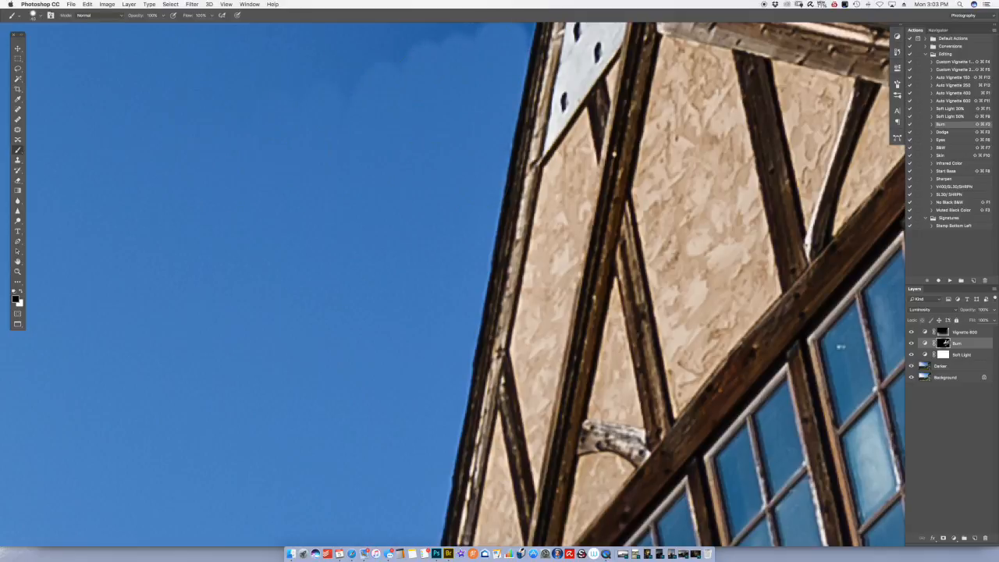
{"action": "scroll", "coordinate": [245, 328], "scroll_direction": "up", "scroll_amount": 8}
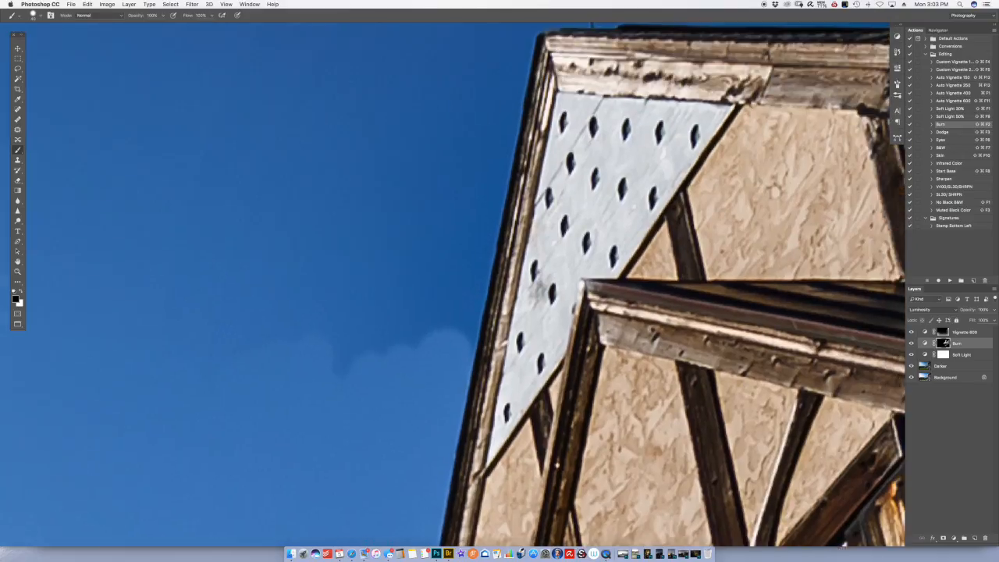
{"action": "mouse_move", "coordinate": [318, 394]}
{"action": "left_mouse_down"}
{"action": "mouse_move", "coordinate": [364, 400]}
{"action": "mouse_move", "coordinate": [435, 347]}
{"action": "mouse_move", "coordinate": [442, 325]}
{"action": "mouse_move", "coordinate": [452, 354]}
{"action": "left_mouse_up"}
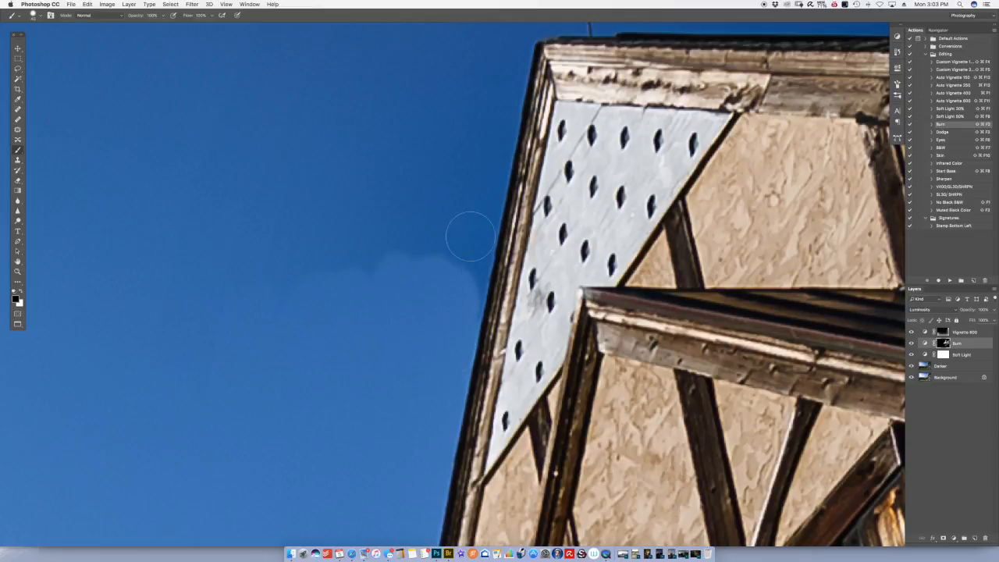
- Paint black over the remaining dark sky halo beside the perforated white panel, up to the large gable's peak
{"action": "key", "text": "v"}
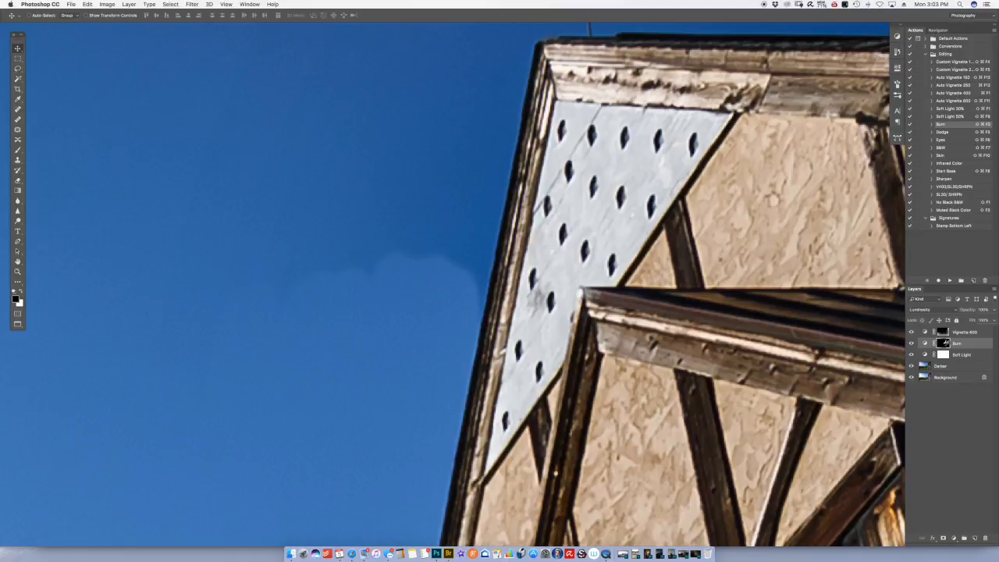
{"action": "key", "text": "b"}
{"action": "mouse_move", "coordinate": [457, 252]}
{"action": "left_mouse_down"}
{"action": "mouse_move", "coordinate": [463, 223]}
{"action": "mouse_move", "coordinate": [461, 257]}
{"action": "mouse_move", "coordinate": [488, 312]}
{"action": "left_mouse_up"}
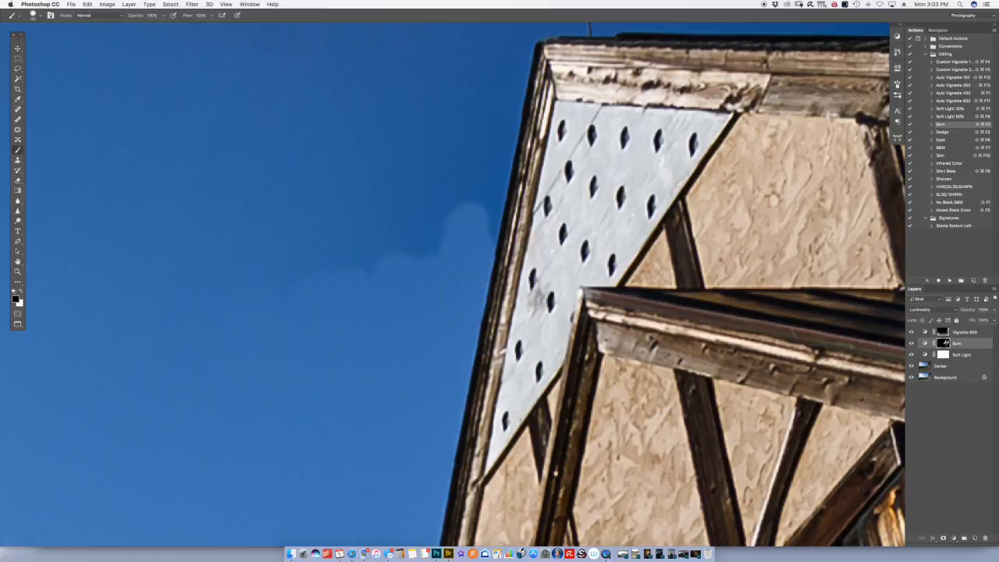
{"action": "mouse_move", "coordinate": [493, 243]}
{"action": "left_mouse_down"}
{"action": "mouse_move", "coordinate": [488, 146]}
{"action": "mouse_move", "coordinate": [509, 53]}
{"action": "left_mouse_up"}
{"action": "mouse_move", "coordinate": [390, 231]}
{"action": "left_mouse_down"}
{"action": "mouse_move", "coordinate": [395, 167]}
{"action": "mouse_move", "coordinate": [468, 70]}
{"action": "left_mouse_up"}
{"action": "left_click_drag", "start_coordinate": [363, 266], "coordinate": [362, 242]}
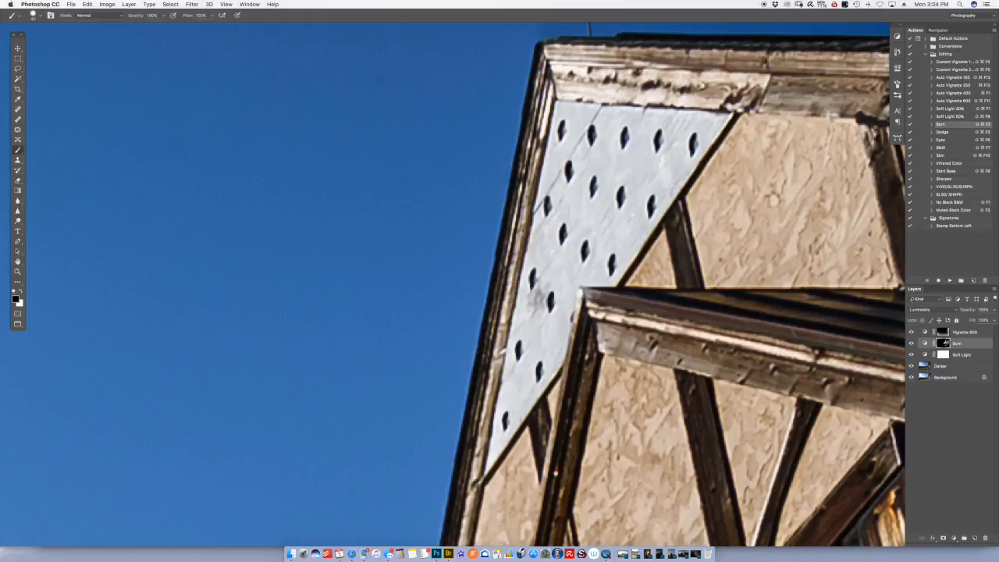
- Paint black on the Burn mask over the sky above the large gable's roofline, from its peak across to the brick chimney
{"action": "key", "text": "super+minus"}
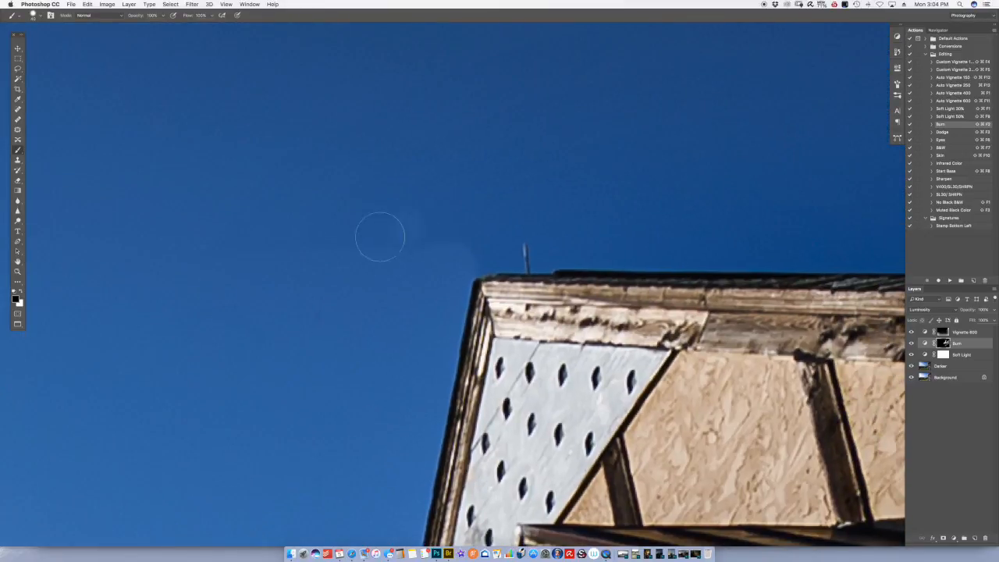
{"action": "left_click_drag", "start_coordinate": [524, 241], "coordinate": [761, 248]}
{"action": "left_click_drag", "start_coordinate": [666, 245], "coordinate": [618, 203]}
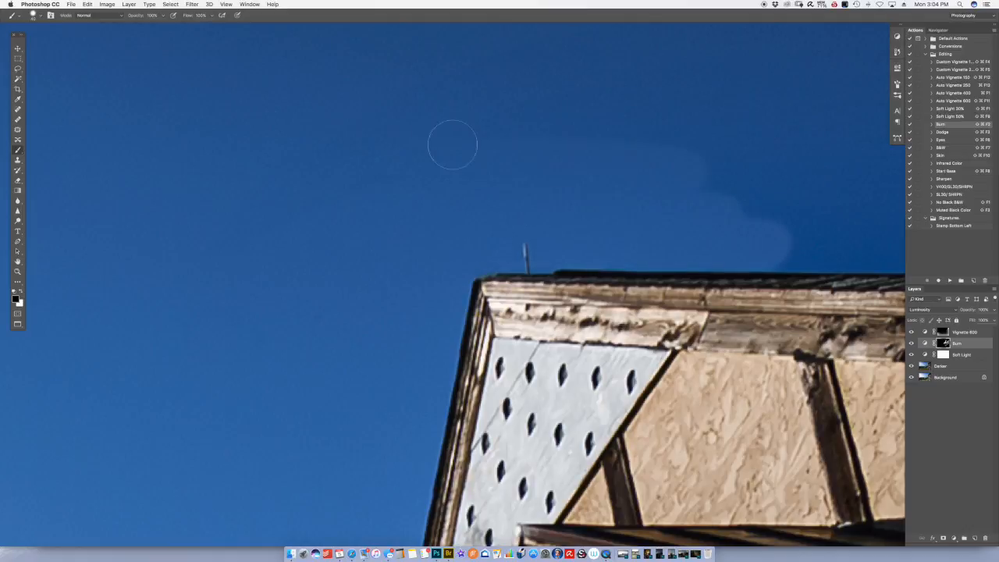
{"action": "scroll", "coordinate": [319, 221], "scroll_direction": "right", "scroll_amount": 5}
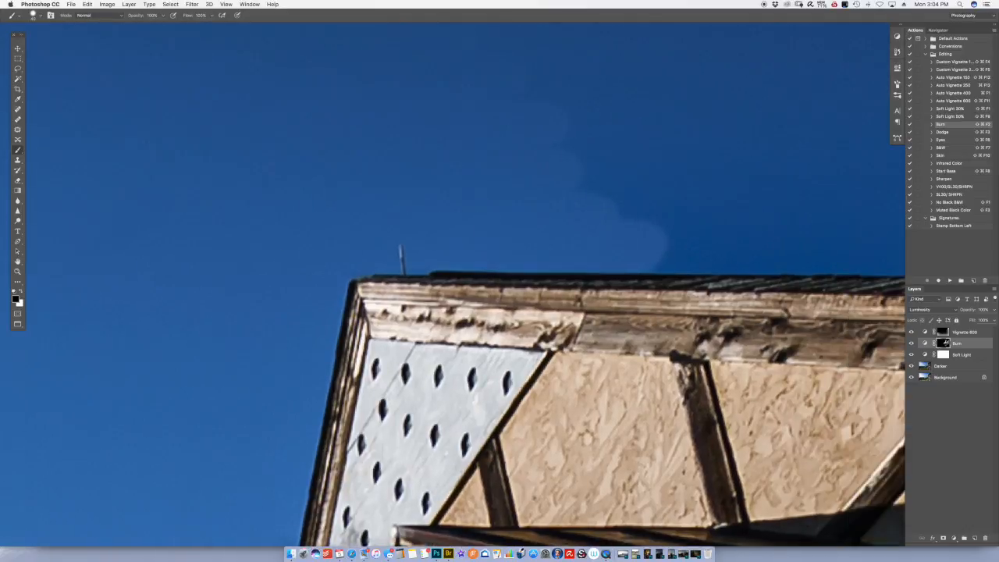
{"action": "mouse_move", "coordinate": [495, 234]}
{"action": "left_mouse_down"}
{"action": "mouse_move", "coordinate": [389, 256]}
{"action": "mouse_move", "coordinate": [526, 258]}
{"action": "mouse_move", "coordinate": [439, 232]}
{"action": "mouse_move", "coordinate": [551, 203]}
{"action": "mouse_move", "coordinate": [489, 155]}
{"action": "mouse_move", "coordinate": [225, 113]}
{"action": "mouse_move", "coordinate": [428, 47]}
{"action": "mouse_move", "coordinate": [573, 133]}
{"action": "mouse_move", "coordinate": [597, 227]}
{"action": "mouse_move", "coordinate": [667, 254]}
{"action": "mouse_move", "coordinate": [823, 265]}
{"action": "mouse_move", "coordinate": [806, 188]}
{"action": "mouse_move", "coordinate": [840, 212]}
{"action": "mouse_move", "coordinate": [805, 140]}
{"action": "mouse_move", "coordinate": [636, 49]}
{"action": "left_mouse_up"}
{"action": "scroll", "coordinate": [479, 60], "scroll_direction": "right", "scroll_amount": 1}
{"action": "scroll", "coordinate": [507, 232], "scroll_direction": "right", "scroll_amount": 5}
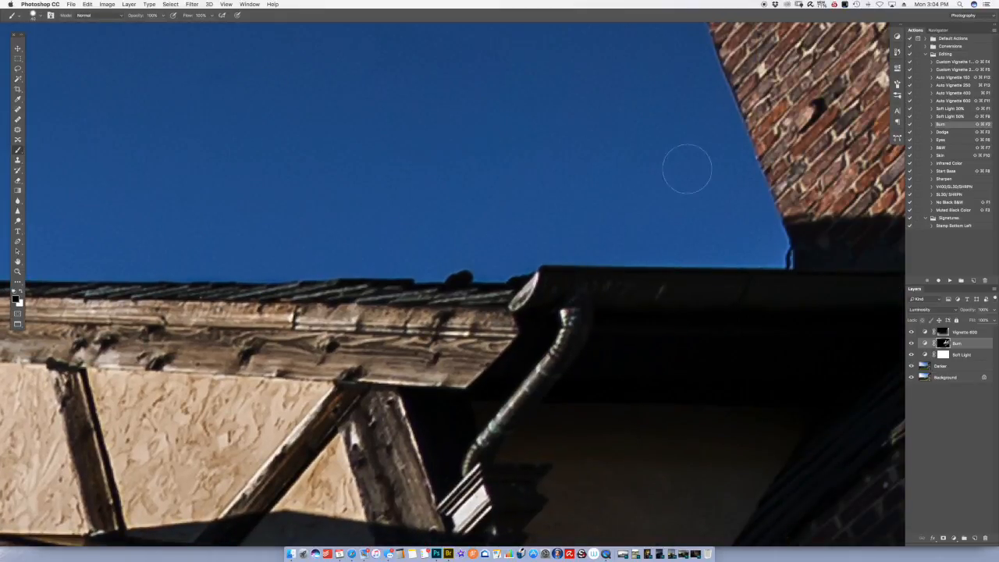
{"action": "key", "text": "super+0"}
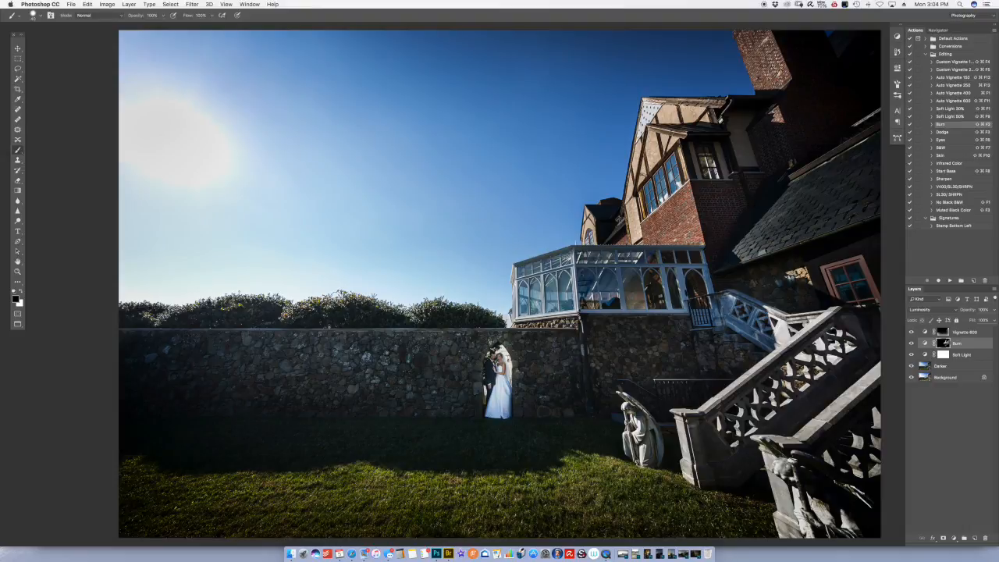
- With the Burn mask overlay shown, paint white over the large gable's upper roof trim, perforated panel and adjoining stucco
{"action": "key", "text": "backslash"}
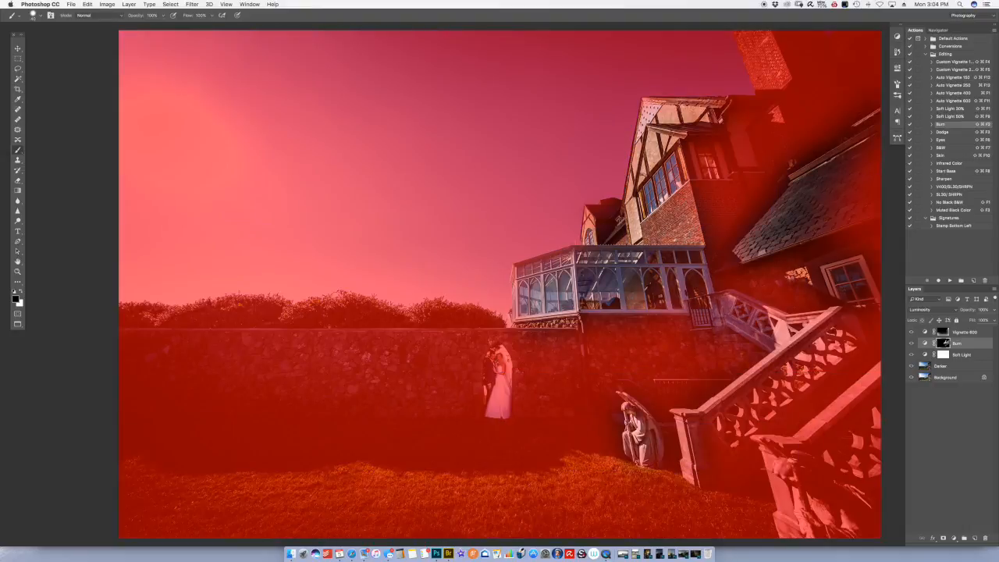
{"action": "key", "text": "z"}
{"action": "left_click_drag", "start_coordinate": [512, 268], "coordinate": [325, 456]}
{"action": "left_click_drag", "start_coordinate": [547, 156], "coordinate": [295, 478]}
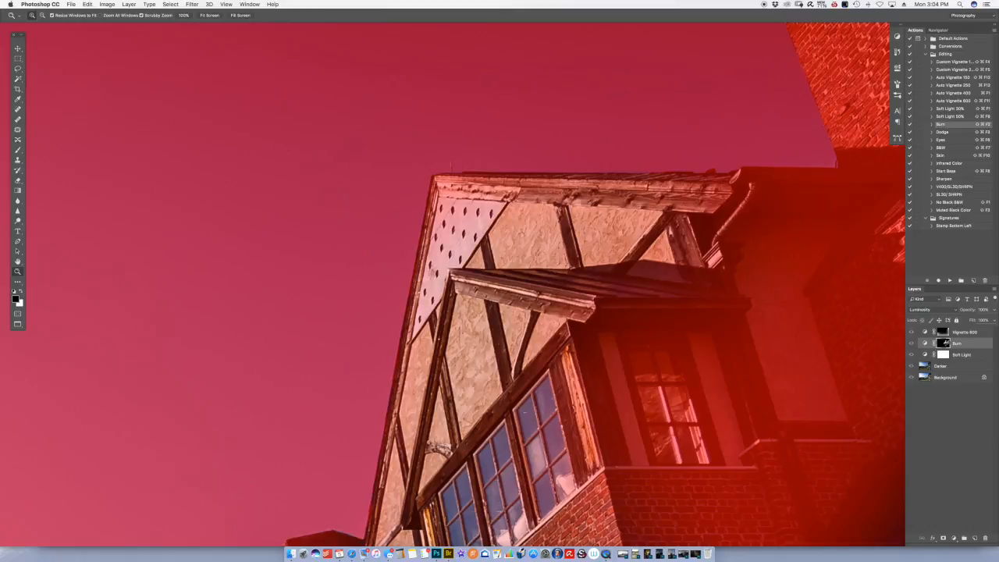
{"action": "key", "text": "b"}
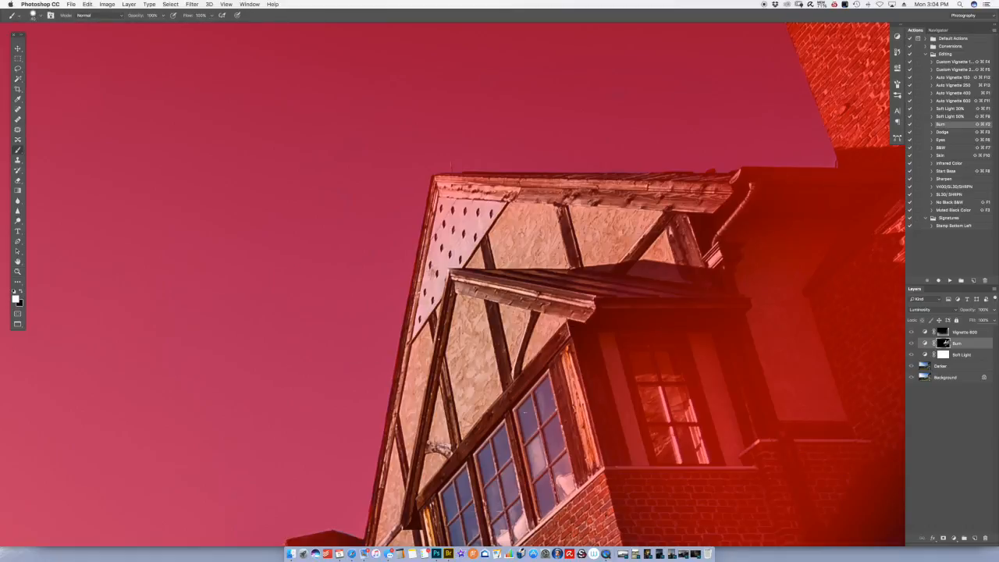
{"action": "mouse_move", "coordinate": [651, 198]}
{"action": "left_mouse_down"}
{"action": "mouse_move", "coordinate": [714, 201]}
{"action": "mouse_move", "coordinate": [716, 191]}
{"action": "mouse_move", "coordinate": [441, 185]}
{"action": "left_mouse_up"}
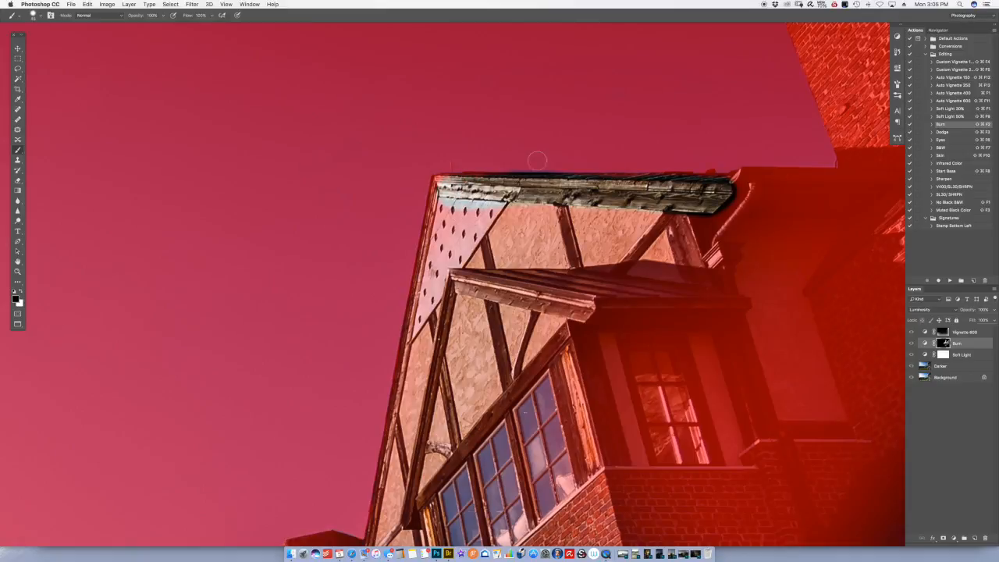
{"action": "mouse_move", "coordinate": [532, 160]}
{"action": "left_mouse_down"}
{"action": "mouse_move", "coordinate": [491, 161]}
{"action": "mouse_move", "coordinate": [526, 160]}
{"action": "left_mouse_up"}
{"action": "mouse_move", "coordinate": [436, 213]}
{"action": "left_mouse_down"}
{"action": "mouse_move", "coordinate": [429, 248]}
{"action": "mouse_move", "coordinate": [447, 215]}
{"action": "mouse_move", "coordinate": [468, 234]}
{"action": "mouse_move", "coordinate": [699, 234]}
{"action": "mouse_move", "coordinate": [714, 273]}
{"action": "mouse_move", "coordinate": [448, 320]}
{"action": "mouse_move", "coordinate": [422, 297]}
{"action": "mouse_move", "coordinate": [413, 355]}
{"action": "mouse_move", "coordinate": [428, 383]}
{"action": "left_mouse_up"}
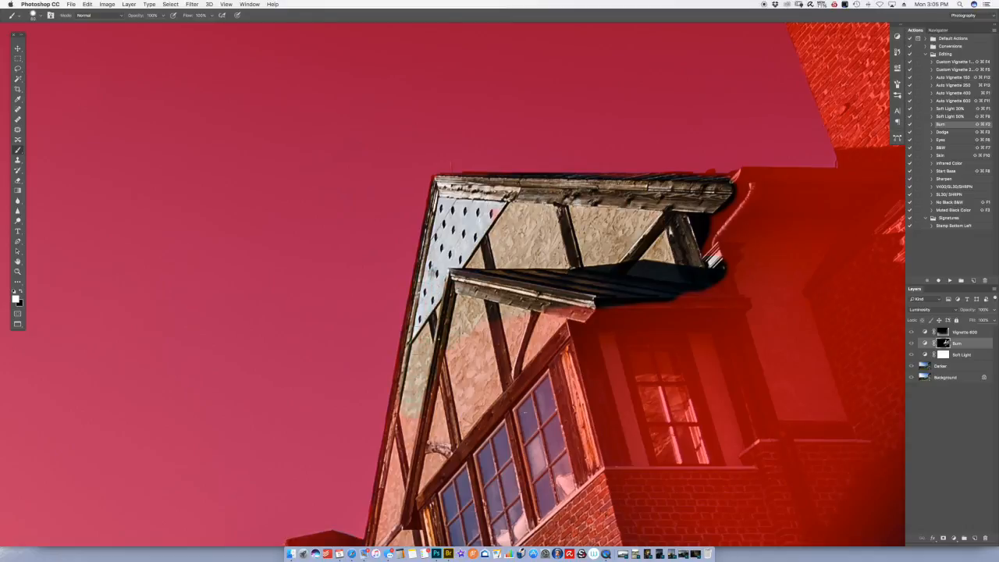
- Continue painting white on the Burn mask over the gable's lower timber and stucco front and its row of blue-reflecting windows
{"action": "mouse_move", "coordinate": [428, 382]}
{"action": "left_mouse_down"}
{"action": "mouse_move", "coordinate": [450, 403]}
{"action": "mouse_move", "coordinate": [499, 344]}
{"action": "mouse_move", "coordinate": [555, 312]}
{"action": "mouse_move", "coordinate": [585, 328]}
{"action": "left_mouse_up"}
{"action": "left_click_drag", "start_coordinate": [448, 322], "coordinate": [496, 152]}
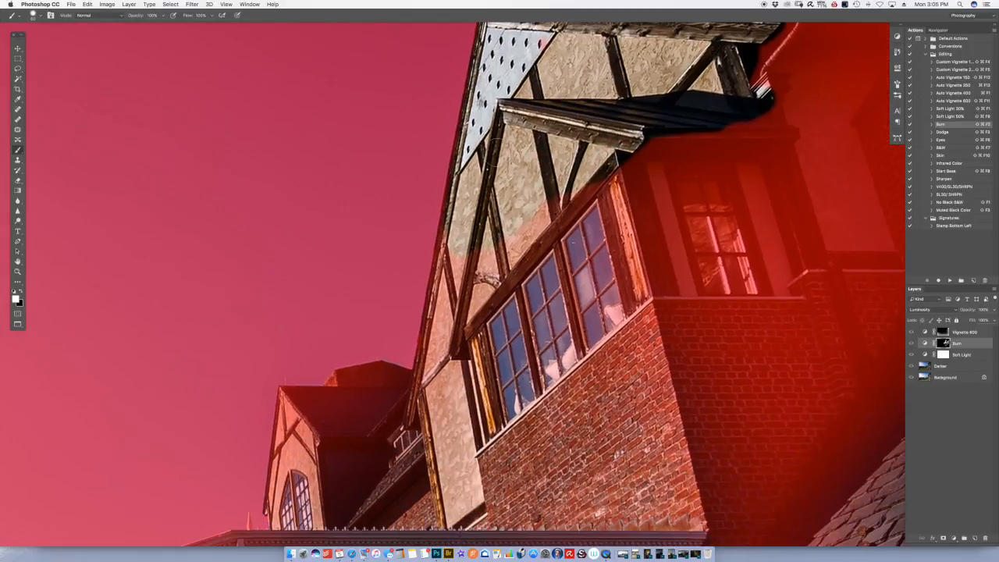
{"action": "left_click_drag", "start_coordinate": [467, 230], "coordinate": [437, 312]}
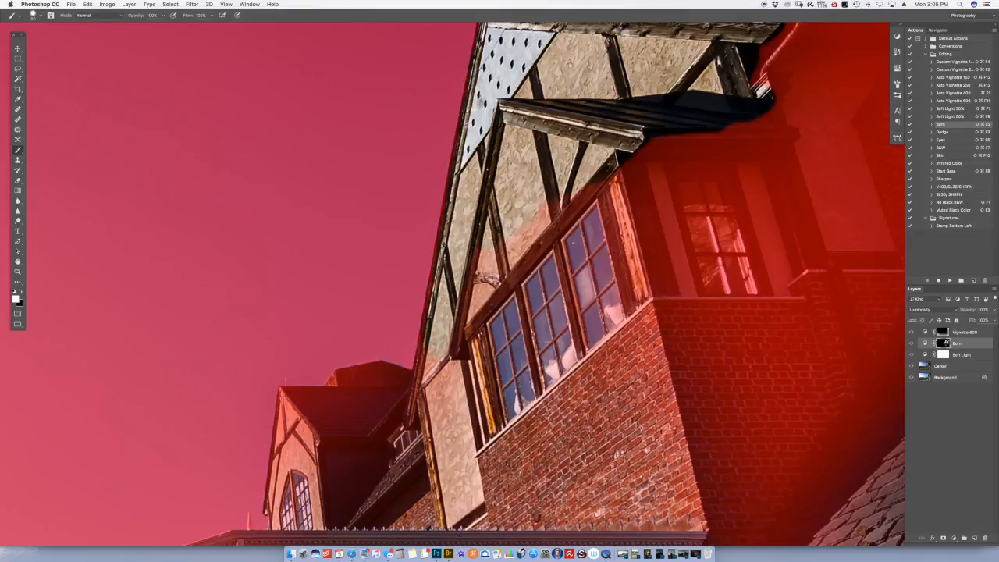
{"action": "left_click_drag", "start_coordinate": [425, 378], "coordinate": [418, 419]}
{"action": "mouse_move", "coordinate": [456, 353]}
{"action": "left_mouse_down"}
{"action": "mouse_move", "coordinate": [471, 273]}
{"action": "mouse_move", "coordinate": [486, 312]}
{"action": "mouse_move", "coordinate": [596, 189]}
{"action": "mouse_move", "coordinate": [615, 209]}
{"action": "mouse_move", "coordinate": [639, 293]}
{"action": "mouse_move", "coordinate": [585, 331]}
{"action": "mouse_move", "coordinate": [595, 267]}
{"action": "mouse_move", "coordinate": [570, 226]}
{"action": "mouse_move", "coordinate": [499, 335]}
{"action": "mouse_move", "coordinate": [523, 367]}
{"action": "mouse_move", "coordinate": [518, 390]}
{"action": "mouse_move", "coordinate": [539, 387]}
{"action": "mouse_move", "coordinate": [492, 430]}
{"action": "left_mouse_up"}
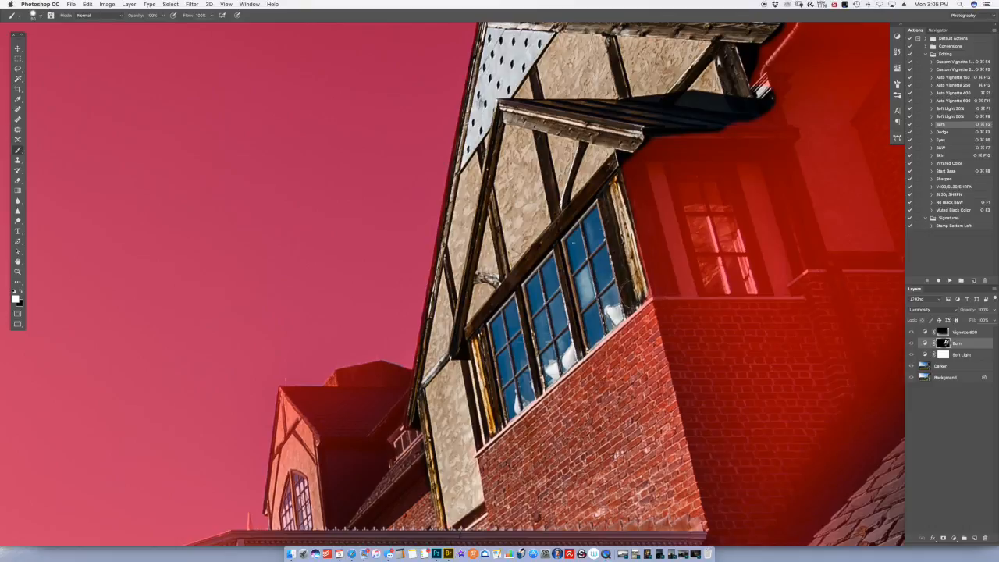
{"action": "scroll", "coordinate": [377, 188], "scroll_direction": "down", "scroll_amount": 10}
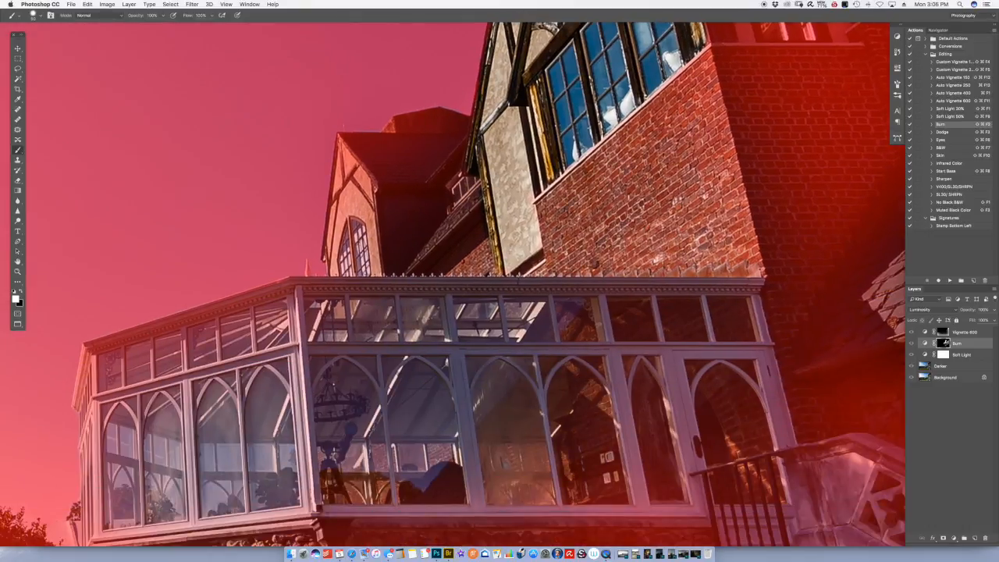
{"action": "left_click_drag", "start_coordinate": [361, 178], "coordinate": [402, 178]}
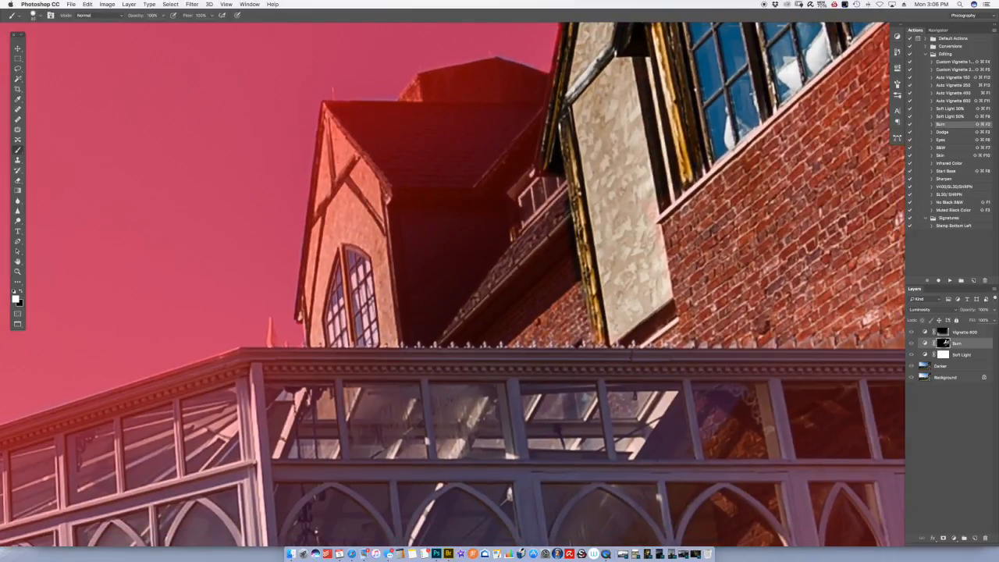
{"action": "left_click_drag", "start_coordinate": [331, 138], "coordinate": [322, 129]}
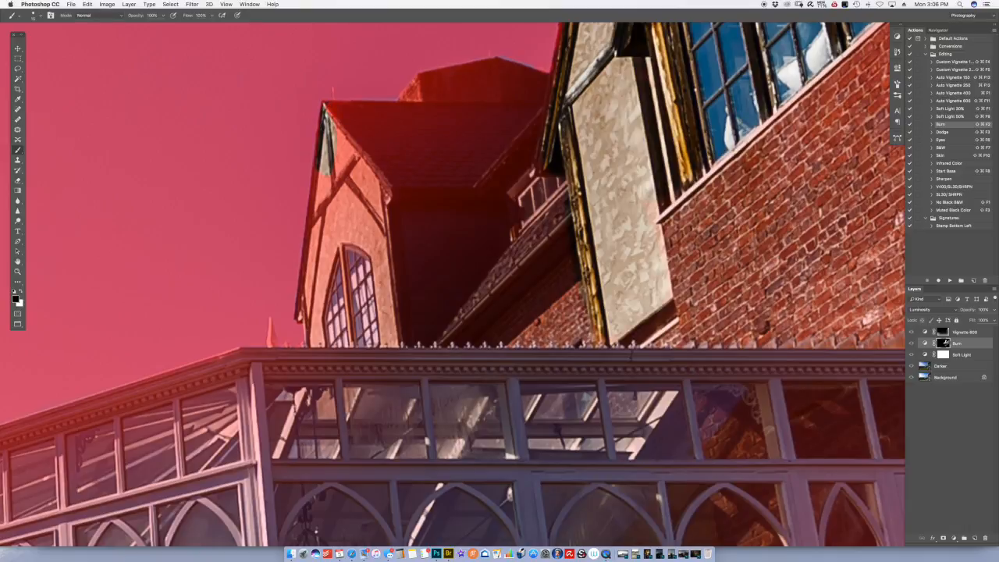
{"action": "key", "text": "x"}
{"action": "mouse_move", "coordinate": [373, 125]}
{"action": "left_mouse_down"}
{"action": "mouse_move", "coordinate": [386, 160]}
{"action": "mouse_move", "coordinate": [351, 113]}
{"action": "mouse_move", "coordinate": [529, 114]}
{"action": "left_mouse_up"}
{"action": "key", "text": "x"}
{"action": "key", "text": "super+alt+z"}
{"action": "key", "text": "super+alt+z"}
{"action": "key", "text": "super+alt+z"}
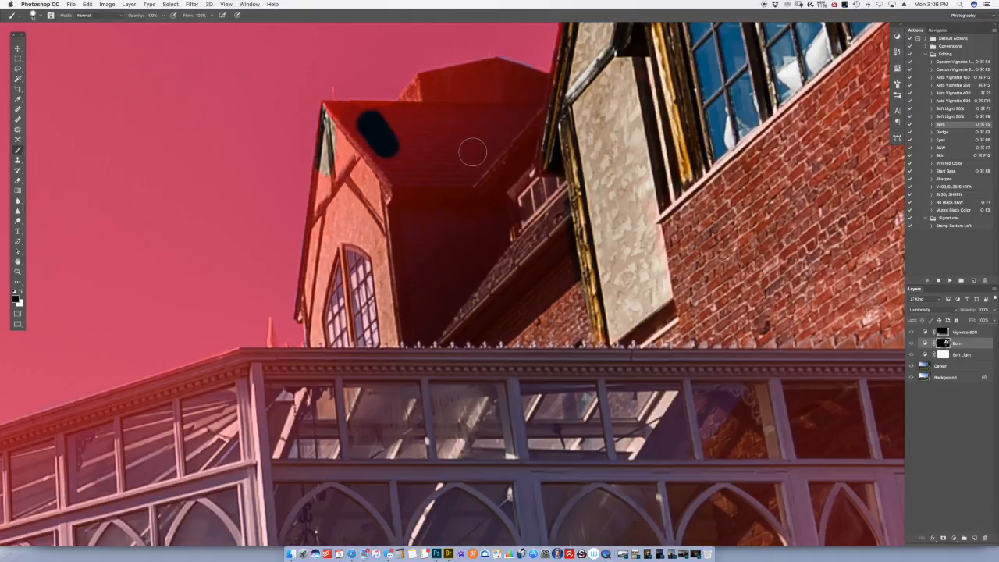
{"action": "key", "text": "super+alt+z"}
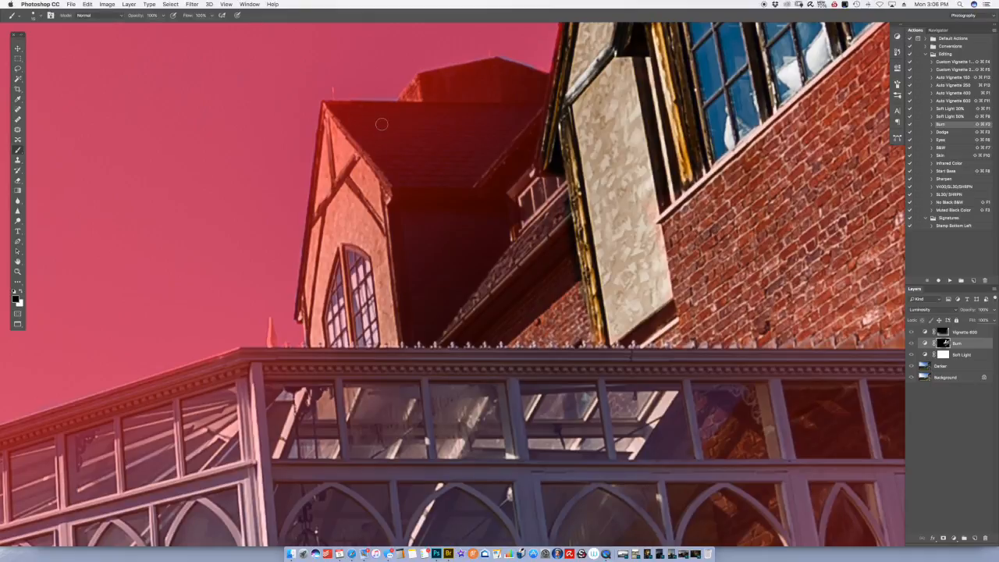
{"action": "mouse_move", "coordinate": [425, 133]}
{"action": "left_mouse_down"}
{"action": "mouse_move", "coordinate": [402, 160]}
{"action": "mouse_move", "coordinate": [460, 126]}
{"action": "mouse_move", "coordinate": [487, 137]}
{"action": "mouse_move", "coordinate": [417, 156]}
{"action": "mouse_move", "coordinate": [390, 142]}
{"action": "left_mouse_up"}
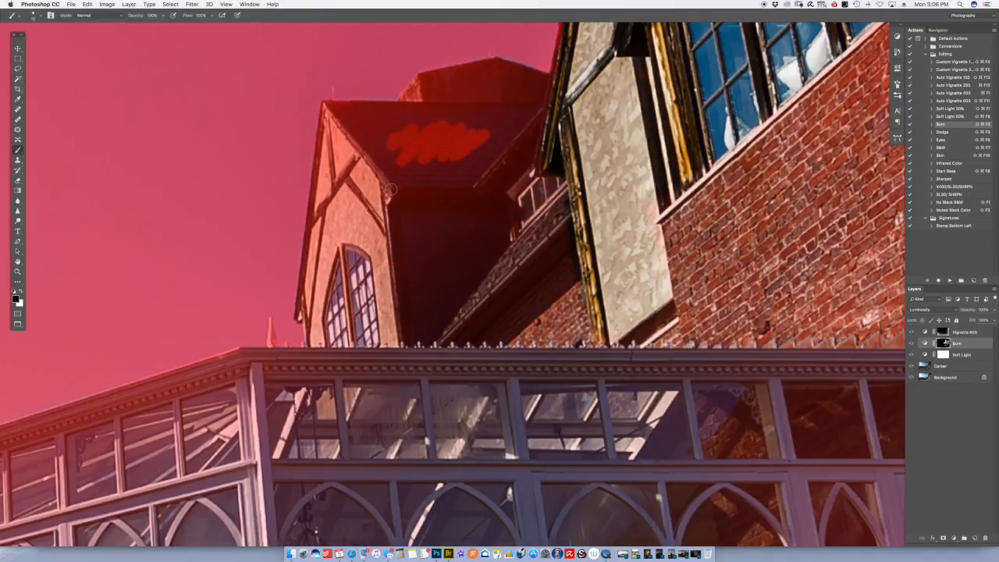
{"action": "key", "text": "super+z"}
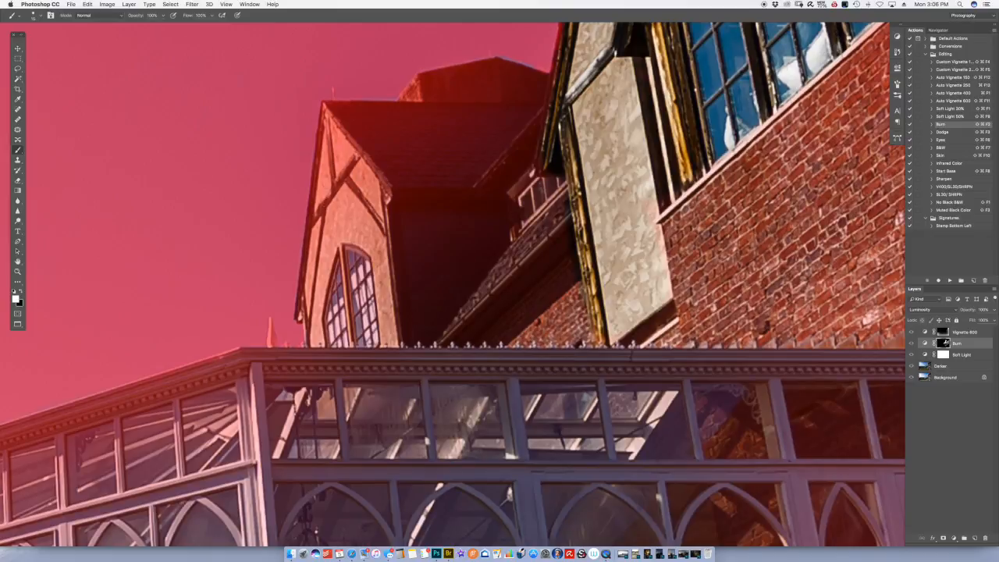
- Paint white on the Burn mask over the small gable's stucco front, timber edges and arched window
{"action": "left_click_drag", "start_coordinate": [325, 167], "coordinate": [318, 205]}
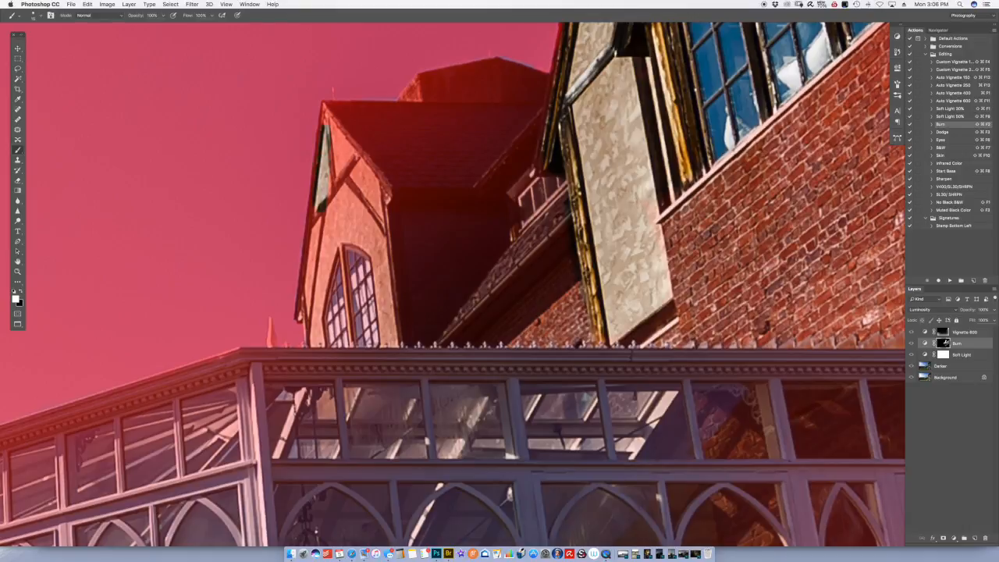
{"action": "key", "text": "z"}
{"action": "left_click_drag", "start_coordinate": [327, 130], "coordinate": [378, 130]}
{"action": "key", "text": "b"}
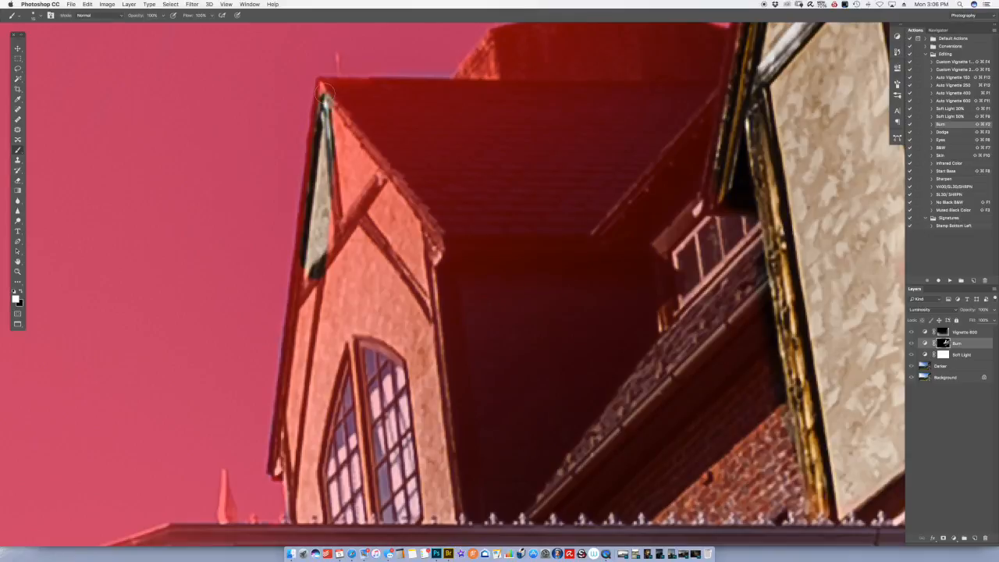
{"action": "mouse_move", "coordinate": [327, 97]}
{"action": "left_mouse_down"}
{"action": "mouse_move", "coordinate": [384, 186]}
{"action": "mouse_move", "coordinate": [422, 221]}
{"action": "mouse_move", "coordinate": [434, 260]}
{"action": "mouse_move", "coordinate": [428, 273]}
{"action": "mouse_move", "coordinate": [398, 267]}
{"action": "mouse_move", "coordinate": [341, 210]}
{"action": "mouse_move", "coordinate": [308, 328]}
{"action": "mouse_move", "coordinate": [293, 266]}
{"action": "left_mouse_up"}
{"action": "mouse_move", "coordinate": [303, 327]}
{"action": "left_mouse_down"}
{"action": "mouse_move", "coordinate": [277, 463]}
{"action": "mouse_move", "coordinate": [316, 332]}
{"action": "mouse_move", "coordinate": [334, 343]}
{"action": "mouse_move", "coordinate": [343, 281]}
{"action": "mouse_move", "coordinate": [371, 365]}
{"action": "mouse_move", "coordinate": [394, 310]}
{"action": "mouse_move", "coordinate": [409, 396]}
{"action": "mouse_move", "coordinate": [392, 421]}
{"action": "mouse_move", "coordinate": [318, 448]}
{"action": "left_mouse_up"}
- Paint white on the Burn mask along the conservatory's dentil cornice, including the stretch sloping down to its far corner
{"action": "mouse_move", "coordinate": [319, 457]}
{"action": "left_mouse_down"}
{"action": "mouse_move", "coordinate": [316, 318]}
{"action": "mouse_move", "coordinate": [437, 332]}
{"action": "mouse_move", "coordinate": [439, 343]}
{"action": "mouse_move", "coordinate": [862, 335]}
{"action": "left_mouse_up"}
{"action": "scroll", "coordinate": [452, 285], "scroll_direction": "down", "scroll_amount": 3}
{"action": "mouse_move", "coordinate": [862, 336]}
{"action": "left_mouse_down"}
{"action": "mouse_move", "coordinate": [544, 326]}
{"action": "mouse_move", "coordinate": [828, 330]}
{"action": "left_mouse_up"}
{"action": "key", "text": "backslash"}
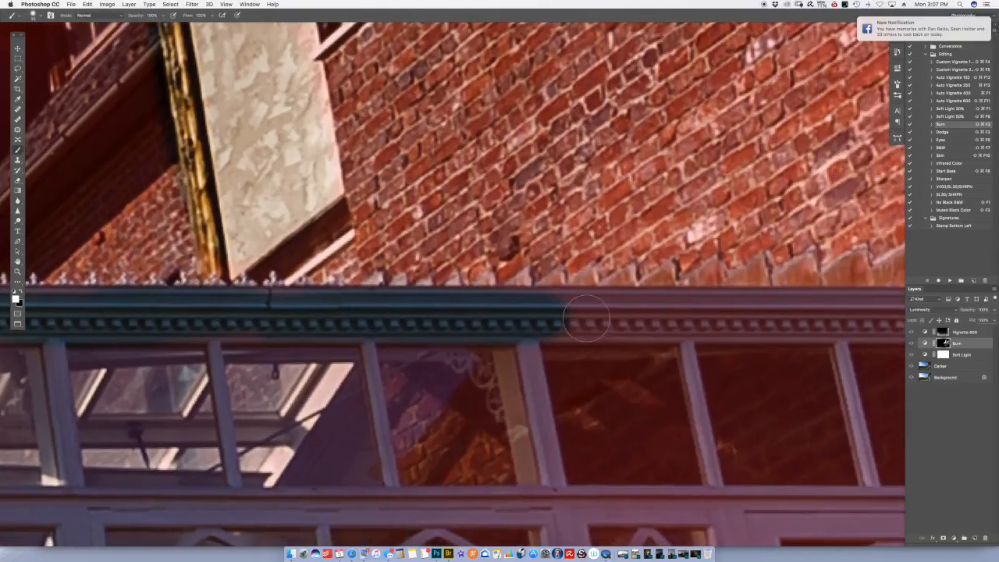
{"action": "key", "text": "super+0"}
{"action": "key", "text": "z"}
{"action": "left_click_drag", "start_coordinate": [583, 274], "coordinate": [583, 273]}
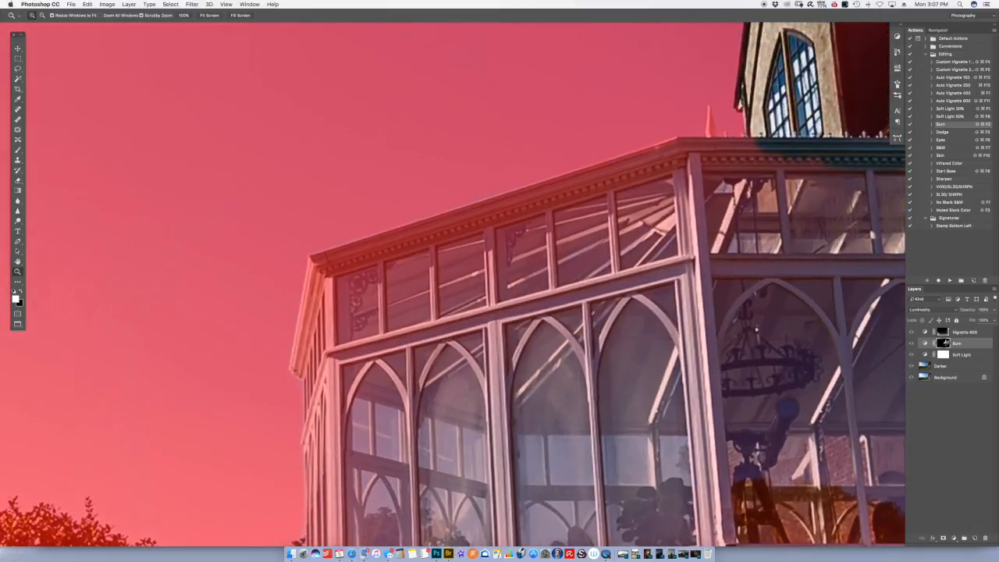
{"action": "key", "text": "b"}
{"action": "mouse_move", "coordinate": [733, 171]}
{"action": "left_mouse_down"}
{"action": "mouse_move", "coordinate": [775, 164]}
{"action": "mouse_move", "coordinate": [721, 154]}
{"action": "mouse_move", "coordinate": [739, 152]}
{"action": "mouse_move", "coordinate": [643, 168]}
{"action": "mouse_move", "coordinate": [660, 160]}
{"action": "mouse_move", "coordinate": [319, 265]}
{"action": "left_mouse_up"}
- Refine the Burn mask around the conservatory's far corner, painting white over its narrow side wall and the adjoining window frames
{"action": "key", "text": "x"}
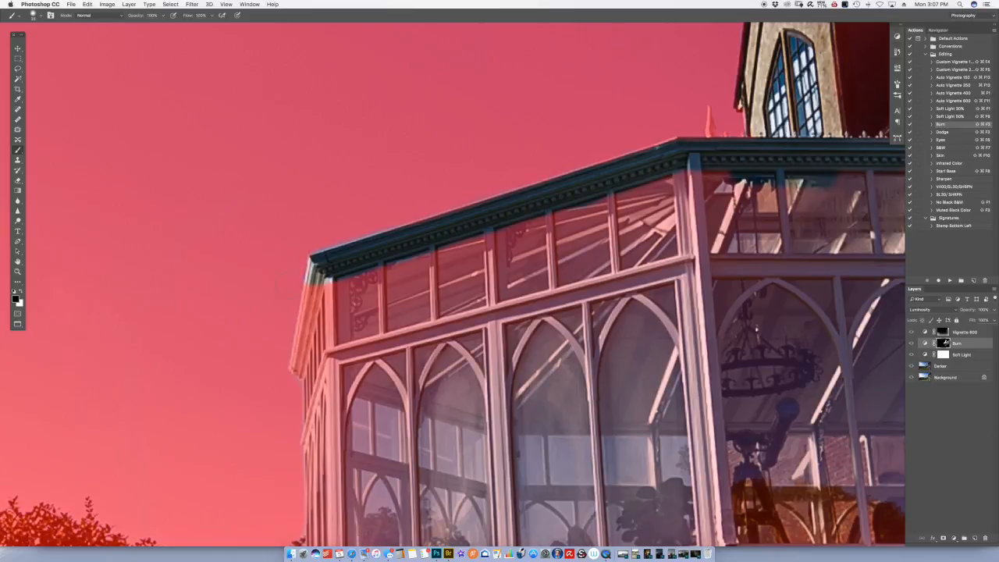
{"action": "left_click_drag", "start_coordinate": [329, 273], "coordinate": [320, 325]}
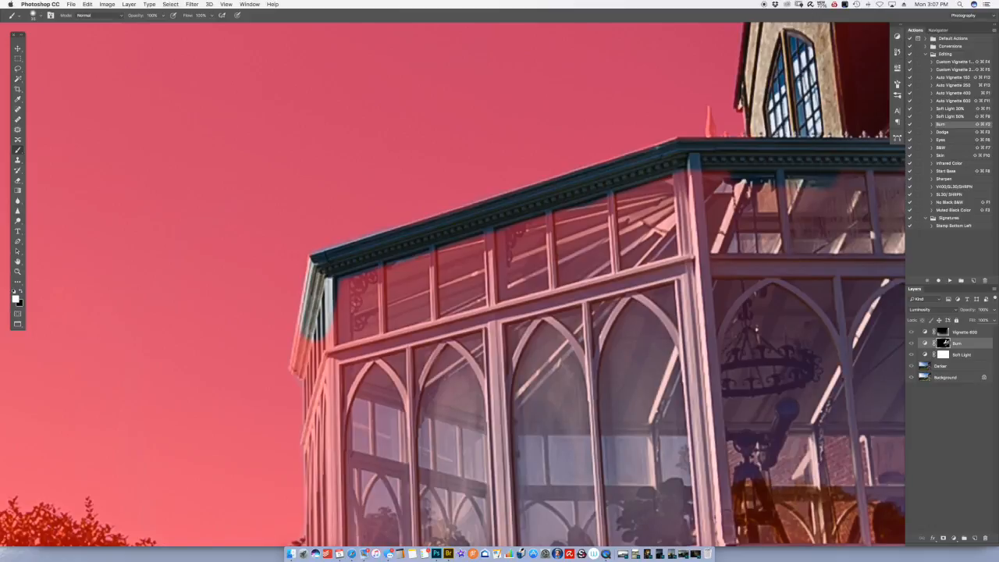
{"action": "key", "text": "x"}
{"action": "mouse_move", "coordinate": [344, 285]}
{"action": "left_mouse_down"}
{"action": "mouse_move", "coordinate": [346, 336]}
{"action": "mouse_move", "coordinate": [318, 328]}
{"action": "mouse_move", "coordinate": [294, 373]}
{"action": "left_mouse_up"}
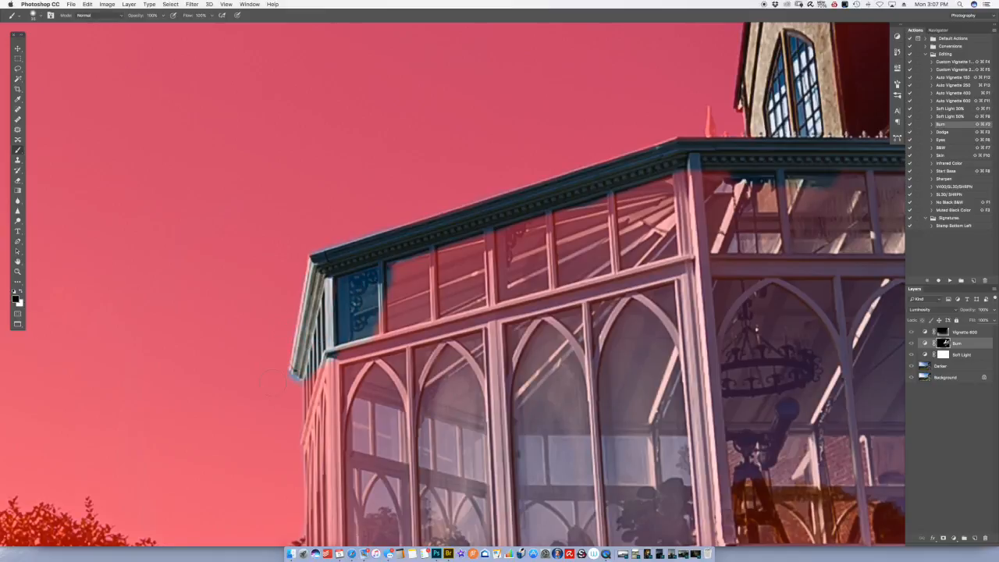
{"action": "mouse_move", "coordinate": [320, 366]}
{"action": "left_mouse_down"}
{"action": "mouse_move", "coordinate": [313, 441]}
{"action": "mouse_move", "coordinate": [396, 287]}
{"action": "mouse_move", "coordinate": [452, 251]}
{"action": "mouse_move", "coordinate": [710, 178]}
{"action": "mouse_move", "coordinate": [702, 201]}
{"action": "mouse_move", "coordinate": [421, 292]}
{"action": "left_mouse_up"}
{"action": "mouse_move", "coordinate": [327, 441]}
{"action": "left_mouse_down"}
{"action": "mouse_move", "coordinate": [382, 140]}
{"action": "mouse_move", "coordinate": [377, 178]}
{"action": "mouse_move", "coordinate": [367, 150]}
{"action": "mouse_move", "coordinate": [378, 304]}
{"action": "mouse_move", "coordinate": [346, 376]}
{"action": "left_mouse_up"}
- Paint white on the Burn mask over the rough stone base and lower sill beneath the conservatory's angled windows
{"action": "key", "text": "x"}
{"action": "key", "text": "x"}
{"action": "mouse_move", "coordinate": [389, 331]}
{"action": "left_mouse_down"}
{"action": "mouse_move", "coordinate": [376, 336]}
{"action": "mouse_move", "coordinate": [421, 347]}
{"action": "mouse_move", "coordinate": [558, 342]}
{"action": "mouse_move", "coordinate": [469, 343]}
{"action": "left_mouse_up"}
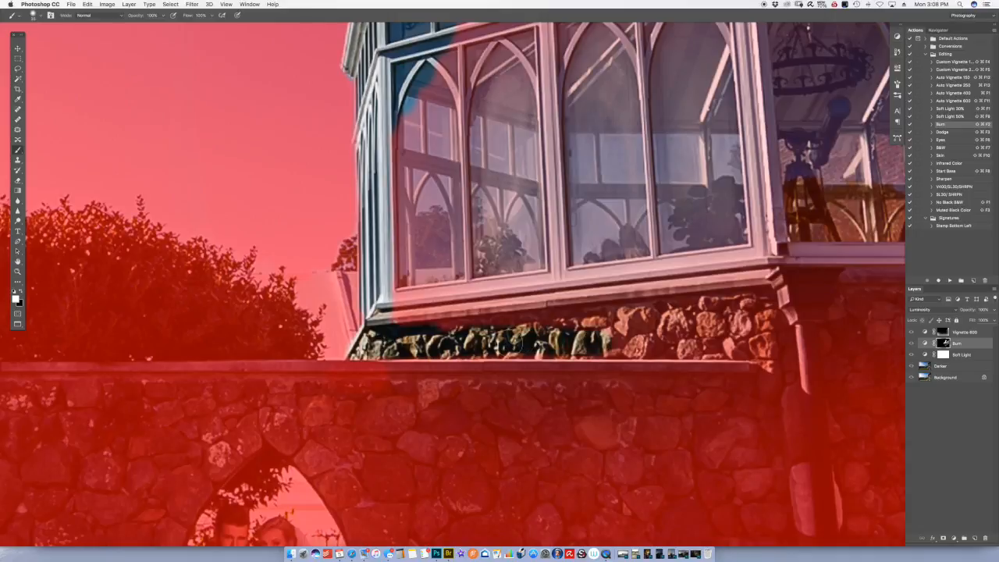
{"action": "mouse_move", "coordinate": [601, 343]}
{"action": "left_mouse_down"}
{"action": "mouse_move", "coordinate": [756, 347]}
{"action": "mouse_move", "coordinate": [764, 310]}
{"action": "mouse_move", "coordinate": [751, 301]}
{"action": "mouse_move", "coordinate": [673, 312]}
{"action": "mouse_move", "coordinate": [693, 299]}
{"action": "mouse_move", "coordinate": [441, 320]}
{"action": "mouse_move", "coordinate": [402, 290]}
{"action": "mouse_move", "coordinate": [426, 234]}
{"action": "mouse_move", "coordinate": [426, 261]}
{"action": "mouse_move", "coordinate": [402, 211]}
{"action": "mouse_move", "coordinate": [400, 140]}
{"action": "mouse_move", "coordinate": [418, 98]}
{"action": "mouse_move", "coordinate": [434, 244]}
{"action": "left_mouse_up"}
- Fill in the conservatory's remaining glass panes, arches, frames and door with white on the Burn mask
{"action": "key", "text": "super+0"}
{"action": "key", "text": "z"}
{"action": "left_click_drag", "start_coordinate": [536, 293], "coordinate": [605, 294]}
{"action": "key", "text": "b"}
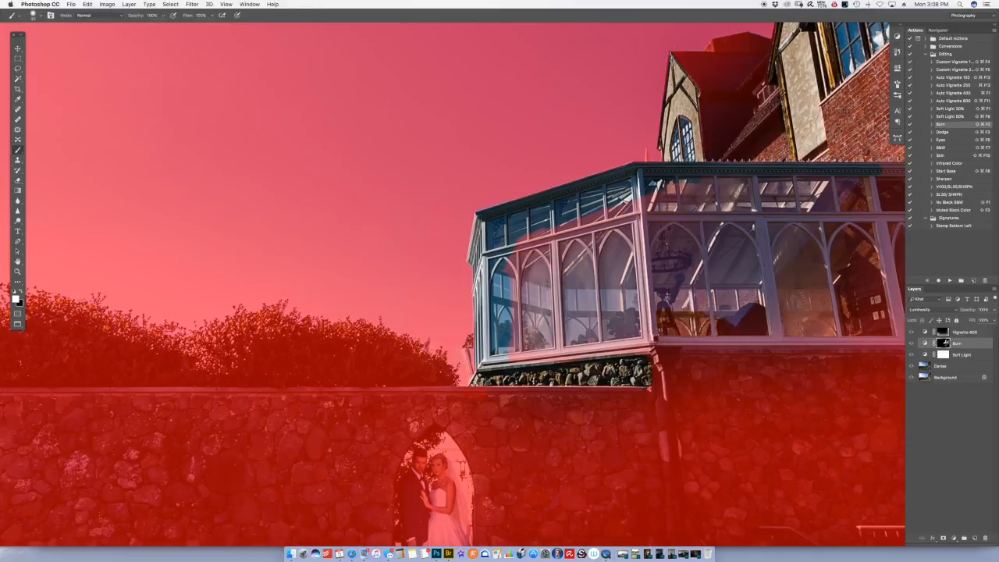
{"action": "mouse_move", "coordinate": [548, 233]}
{"action": "left_mouse_down"}
{"action": "mouse_move", "coordinate": [521, 272]}
{"action": "mouse_move", "coordinate": [640, 214]}
{"action": "mouse_move", "coordinate": [753, 191]}
{"action": "mouse_move", "coordinate": [854, 192]}
{"action": "left_mouse_up"}
{"action": "mouse_move", "coordinate": [703, 231]}
{"action": "left_mouse_down"}
{"action": "mouse_move", "coordinate": [612, 257]}
{"action": "mouse_move", "coordinate": [573, 227]}
{"action": "left_mouse_up"}
{"action": "mouse_move", "coordinate": [516, 306]}
{"action": "left_mouse_down"}
{"action": "mouse_move", "coordinate": [524, 351]}
{"action": "mouse_move", "coordinate": [621, 347]}
{"action": "mouse_move", "coordinate": [634, 331]}
{"action": "mouse_move", "coordinate": [589, 334]}
{"action": "mouse_move", "coordinate": [609, 281]}
{"action": "mouse_move", "coordinate": [631, 260]}
{"action": "mouse_move", "coordinate": [671, 273]}
{"action": "mouse_move", "coordinate": [682, 328]}
{"action": "mouse_move", "coordinate": [726, 340]}
{"action": "mouse_move", "coordinate": [802, 330]}
{"action": "mouse_move", "coordinate": [812, 307]}
{"action": "mouse_move", "coordinate": [807, 266]}
{"action": "mouse_move", "coordinate": [786, 228]}
{"action": "left_mouse_up"}
{"action": "scroll", "coordinate": [786, 228], "scroll_direction": "right", "scroll_amount": 5}
{"action": "scroll", "coordinate": [613, 235], "scroll_direction": "right", "scroll_amount": 2}
{"action": "mouse_move", "coordinate": [613, 236]}
{"action": "left_mouse_down"}
{"action": "mouse_move", "coordinate": [742, 204]}
{"action": "mouse_move", "coordinate": [749, 175]}
{"action": "mouse_move", "coordinate": [817, 175]}
{"action": "mouse_move", "coordinate": [839, 289]}
{"action": "mouse_move", "coordinate": [769, 277]}
{"action": "mouse_move", "coordinate": [827, 301]}
{"action": "mouse_move", "coordinate": [803, 316]}
{"action": "mouse_move", "coordinate": [835, 326]}
{"action": "mouse_move", "coordinate": [671, 327]}
{"action": "mouse_move", "coordinate": [666, 295]}
{"action": "mouse_move", "coordinate": [740, 254]}
{"action": "mouse_move", "coordinate": [681, 250]}
{"action": "mouse_move", "coordinate": [676, 226]}
{"action": "mouse_move", "coordinate": [674, 252]}
{"action": "left_mouse_up"}
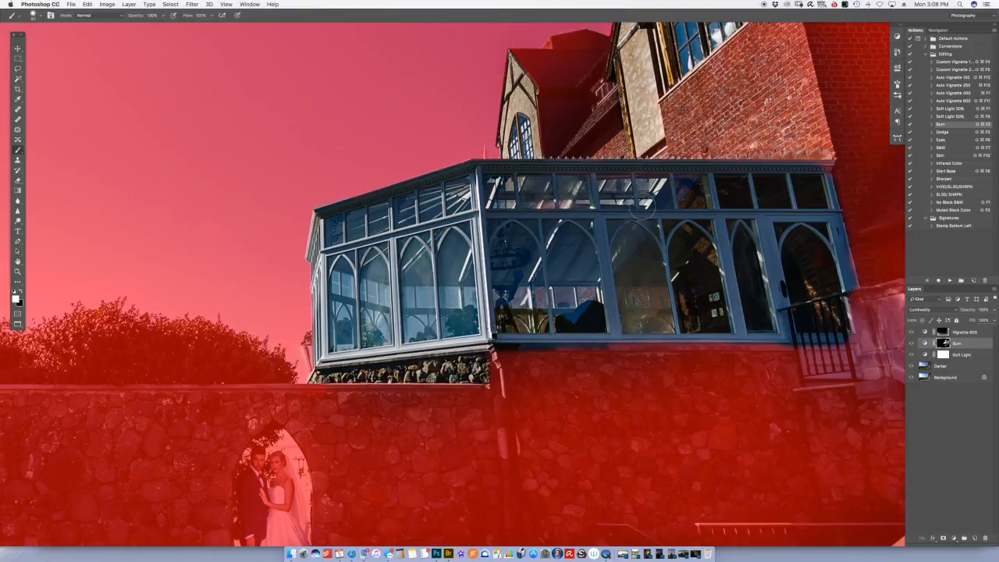
{"action": "left_click_drag", "start_coordinate": [508, 293], "coordinate": [496, 309]}
- Turn off the mask overlay, fit the whole photo in view and hide the Burn layer to compare its effect
{"action": "scroll", "coordinate": [453, 284], "scroll_direction": "up", "scroll_amount": 10}
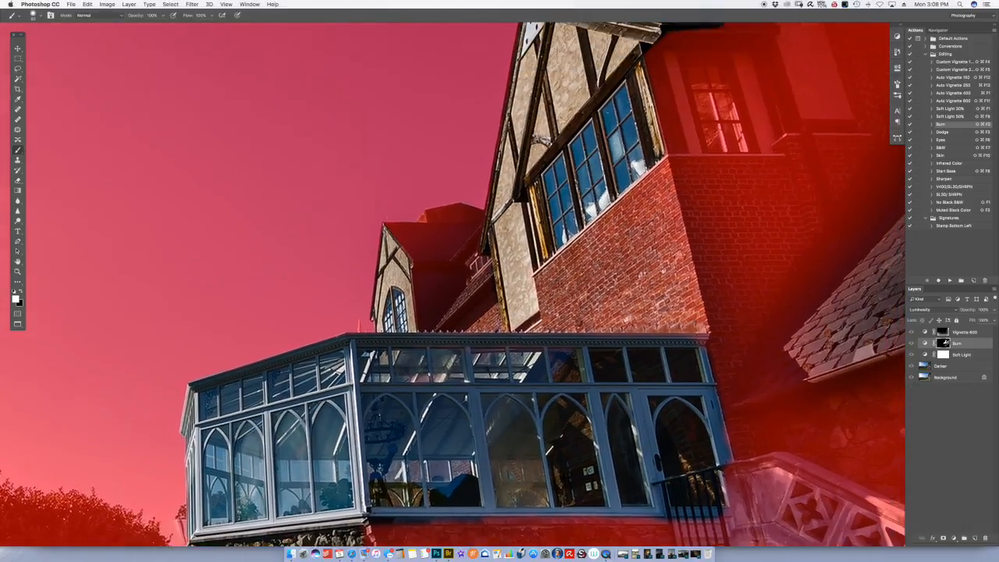
{"action": "scroll", "coordinate": [452, 284], "scroll_direction": "up", "scroll_amount": 3}
{"action": "scroll", "coordinate": [453, 284], "scroll_direction": "right", "scroll_amount": 3}
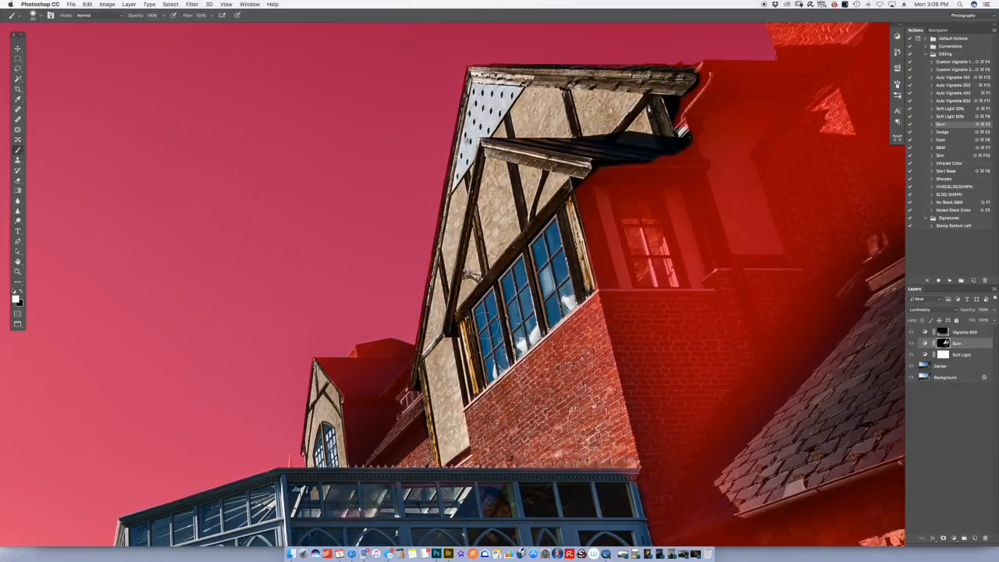
{"action": "key", "text": "backslash"}
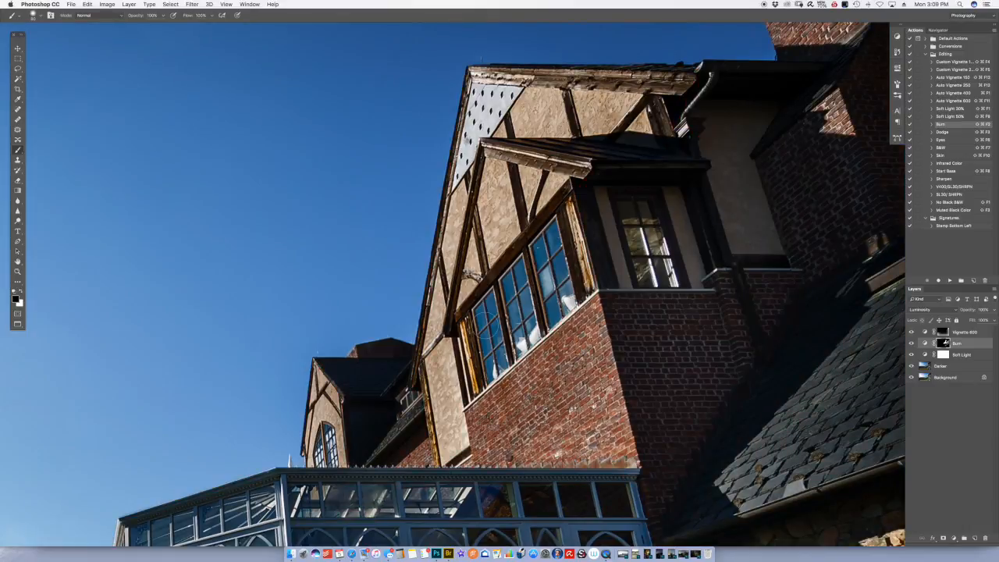
{"action": "key", "text": "super+0"}
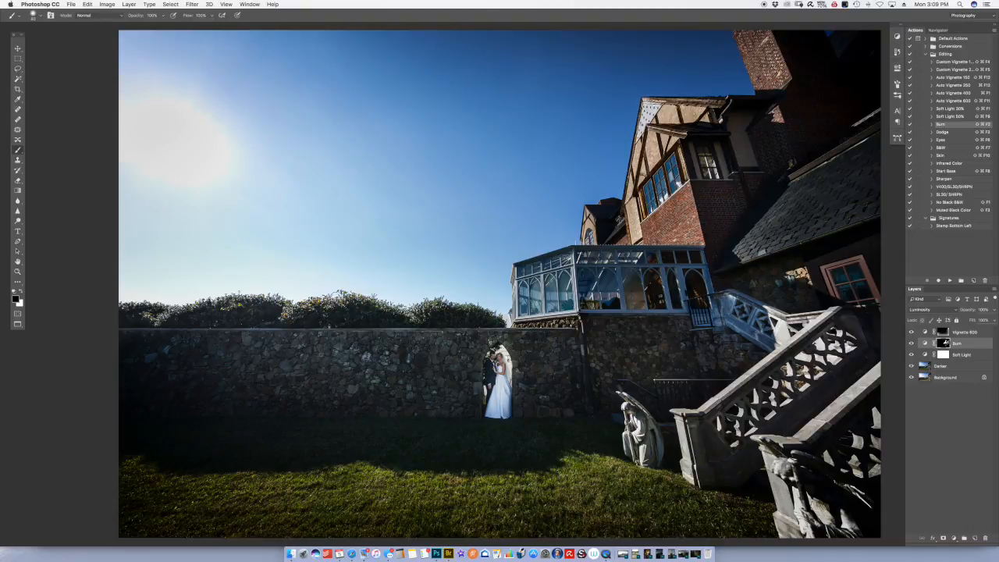
{"action": "left_click", "coordinate": [910, 343]}
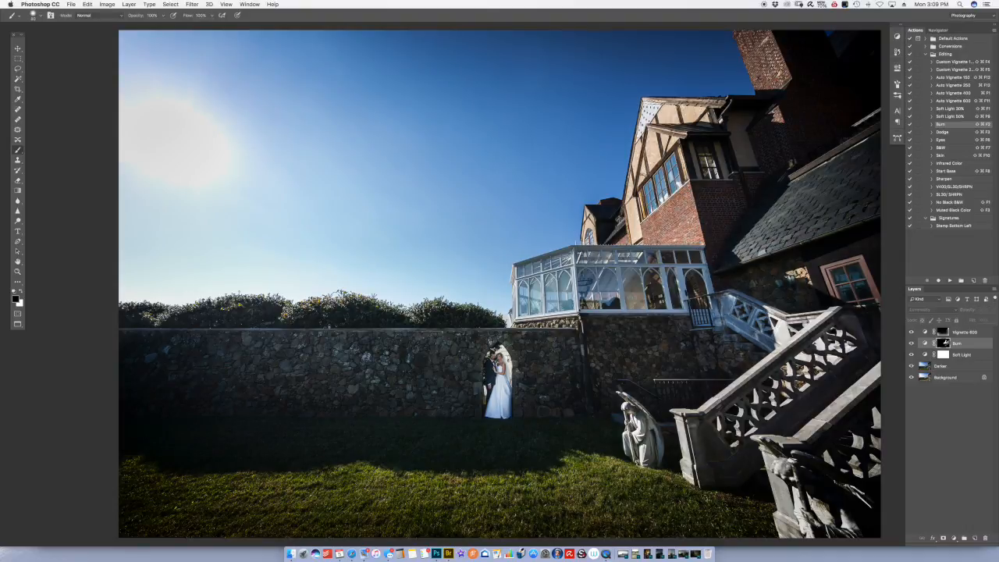
- Toggle the Burn layer's visibility repeatedly to compare the building with and without the burn, leaving the layer shown
{"action": "left_click", "coordinate": [910, 343]}
{"action": "left_click", "coordinate": [911, 343]}
{"action": "left_click", "coordinate": [911, 343]}
{"action": "left_click", "coordinate": [911, 344]}
{"action": "left_click", "coordinate": [911, 343]}
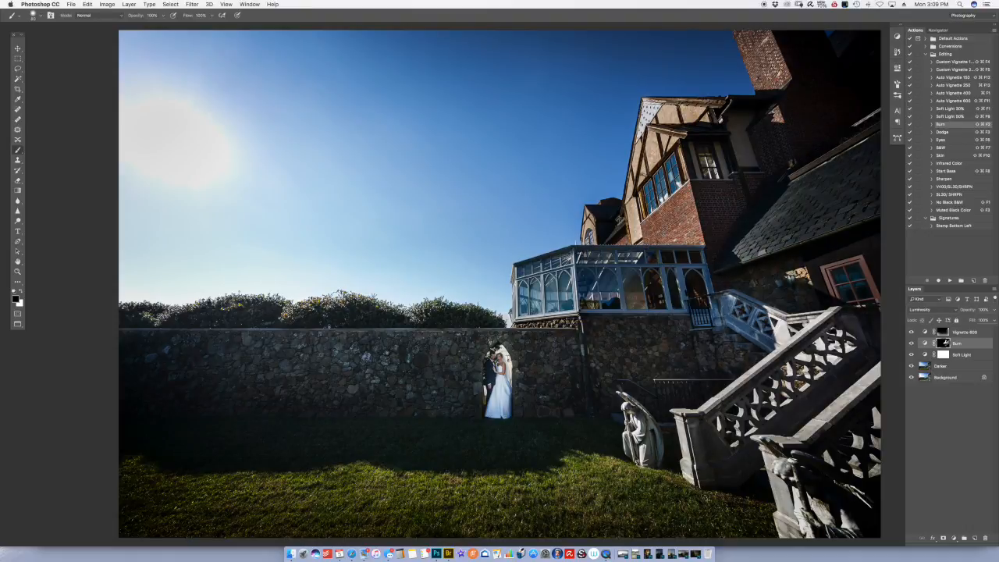
- Reshape the Burn layer's RGB curve by lowering its white end point moderately and raising the midtone point slightly
{"action": "double_click", "coordinate": [925, 343]}
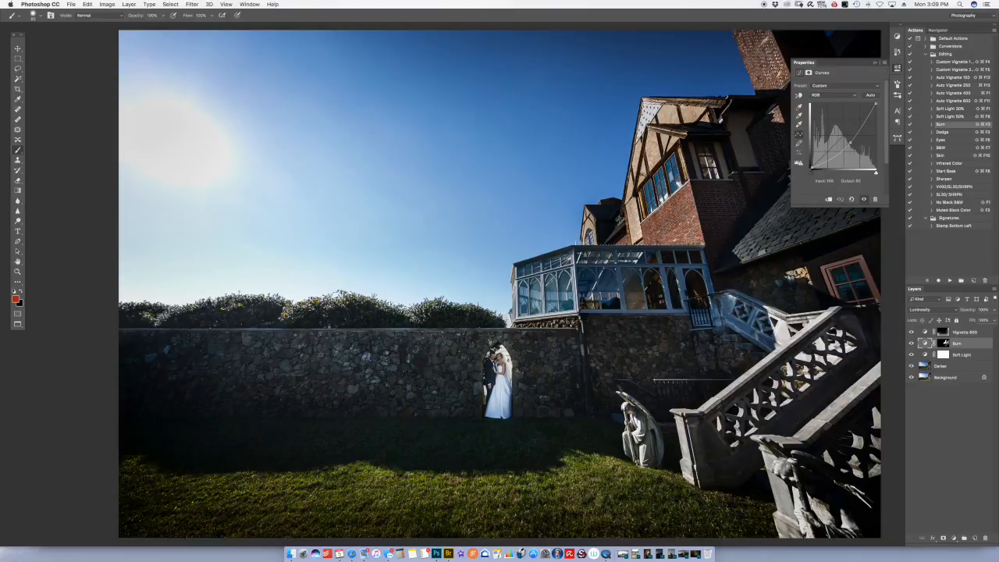
{"action": "left_click_drag", "start_coordinate": [851, 143], "coordinate": [852, 143]}
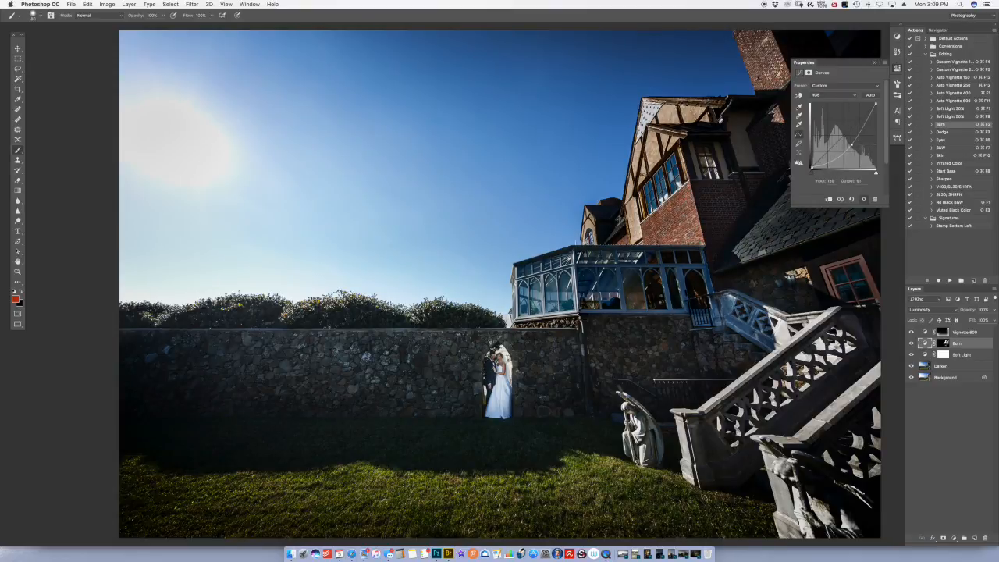
{"action": "left_click_drag", "start_coordinate": [875, 104], "coordinate": [875, 116]}
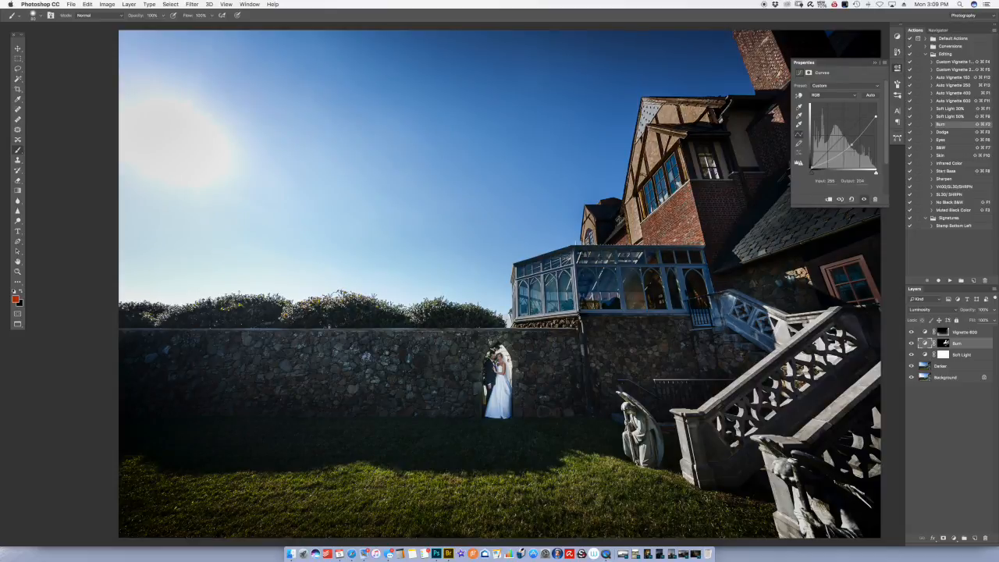
{"action": "left_click", "coordinate": [851, 143]}
{"action": "left_click_drag", "start_coordinate": [852, 146], "coordinate": [853, 150]}
{"action": "left_click_drag", "start_coordinate": [876, 116], "coordinate": [875, 111]}
{"action": "left_click_drag", "start_coordinate": [852, 146], "coordinate": [852, 142]}
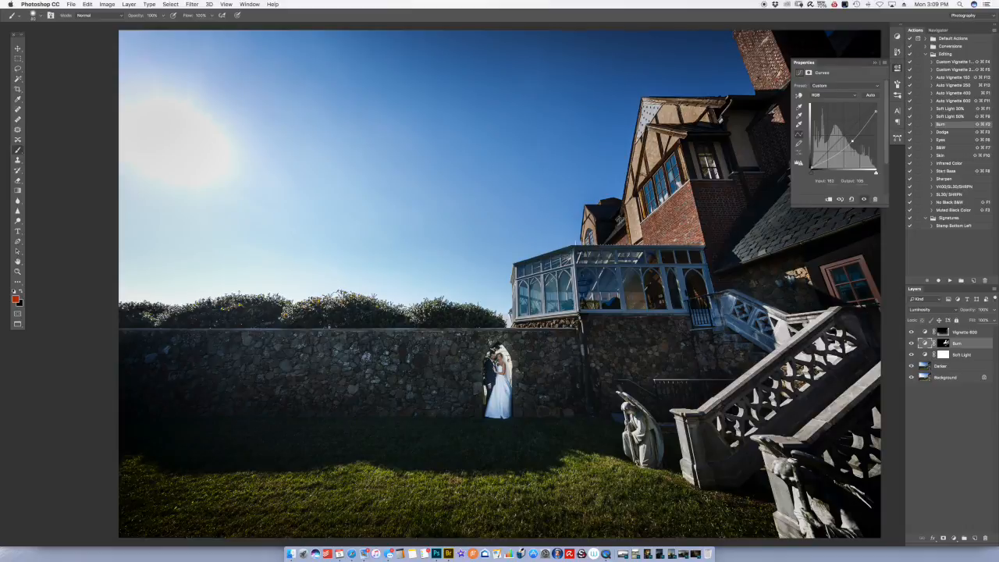
{"action": "left_click", "coordinate": [875, 63]}
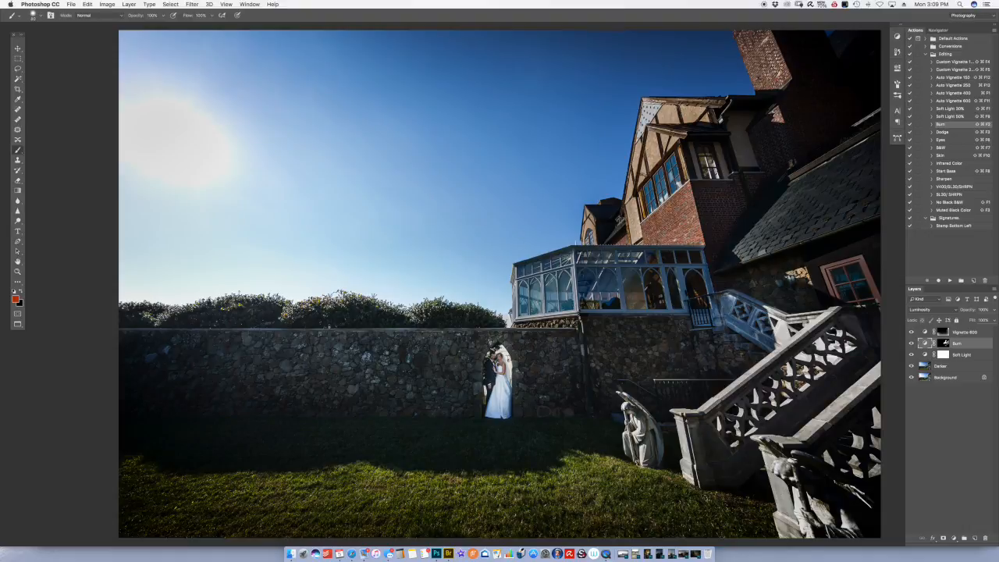
- Place the Burn layer between the Soft Light and Darker layers, trying other stacking orders for comparison
{"action": "key", "text": "super+bracketleft"}
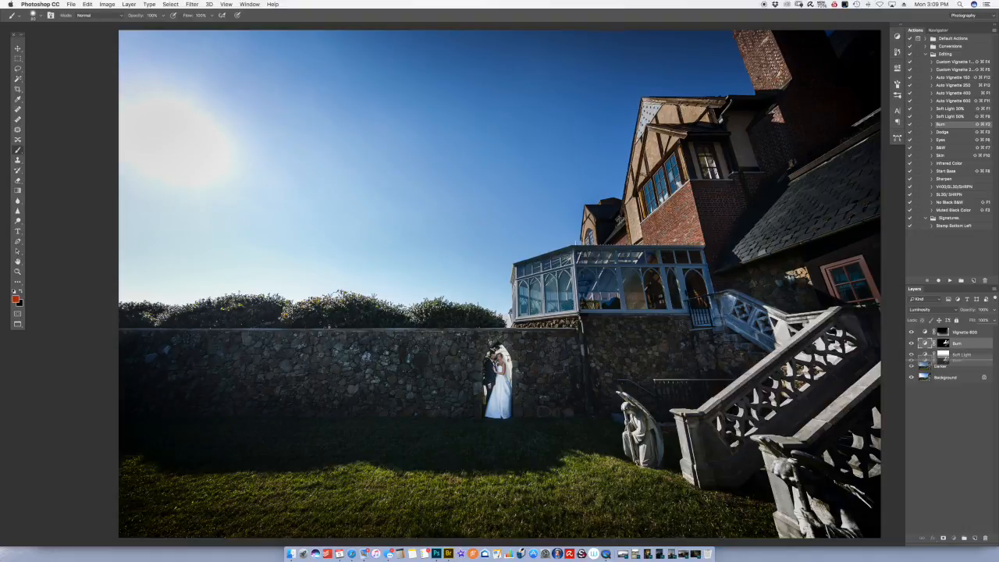
{"action": "key", "text": "d"}
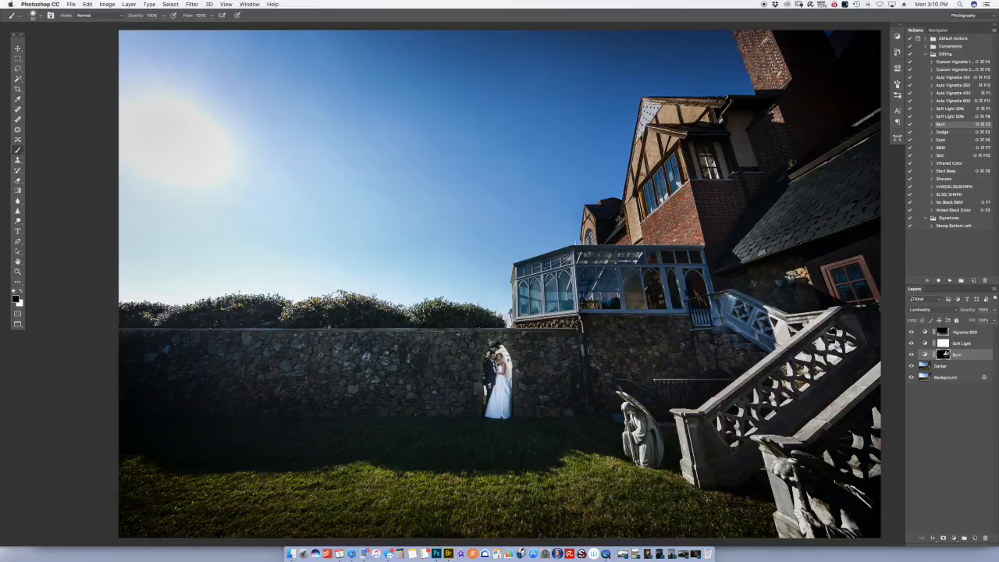
{"action": "key", "text": "alt+bracketright"}
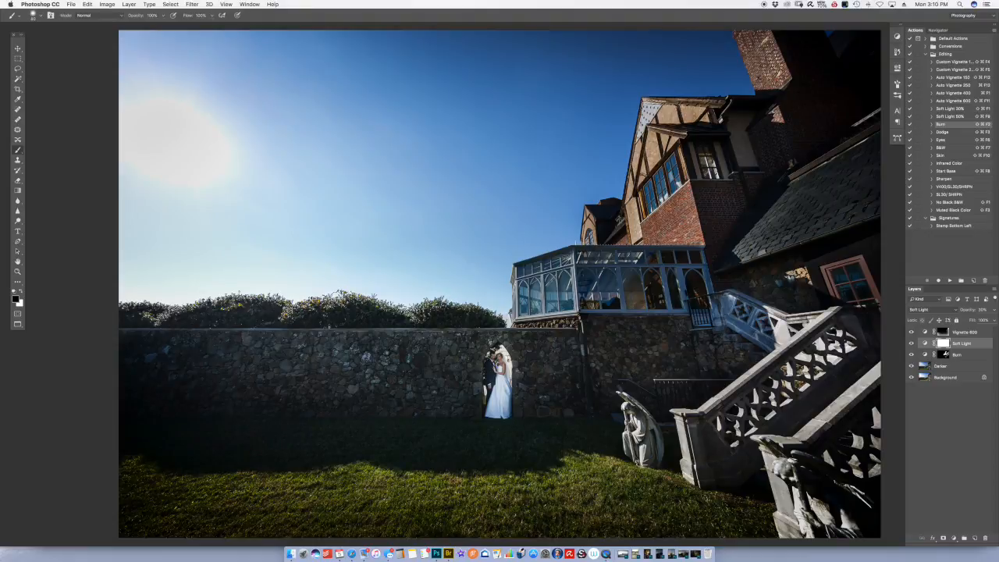
{"action": "key", "text": "super+bracketleft"}
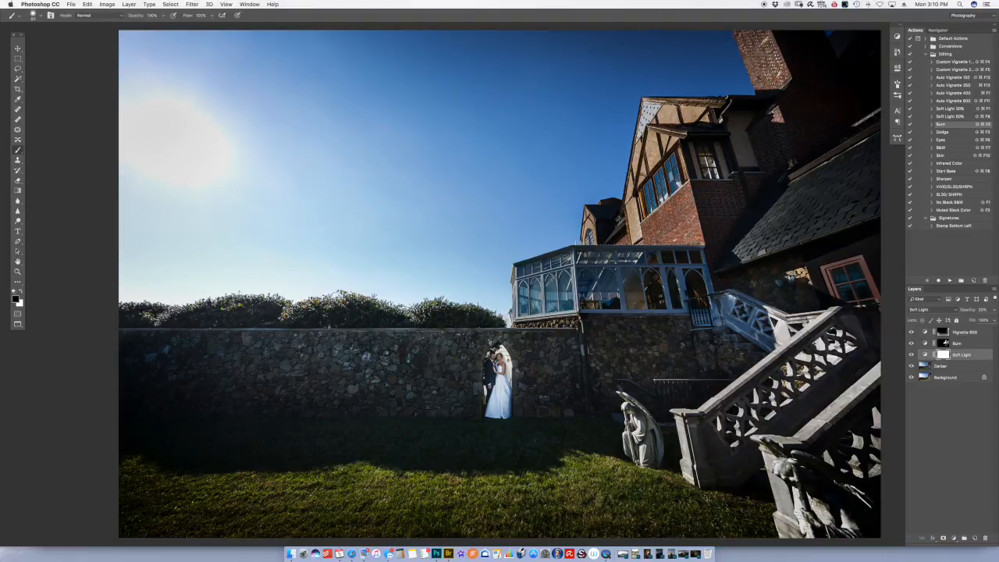
{"action": "key", "text": "super+bracketright"}
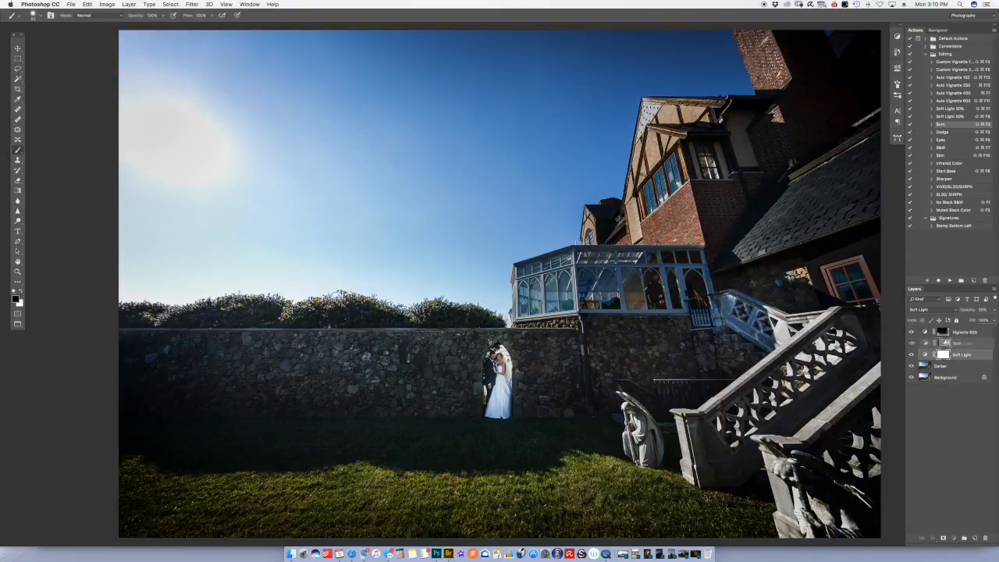
{"action": "key", "text": "super+bracketleft"}
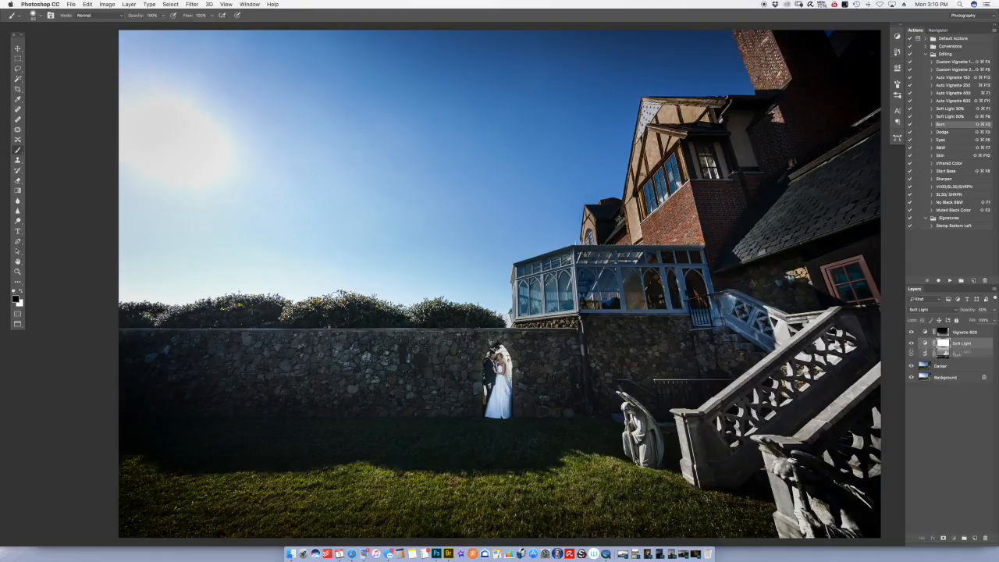
{"action": "key", "text": "super+bracketright"}
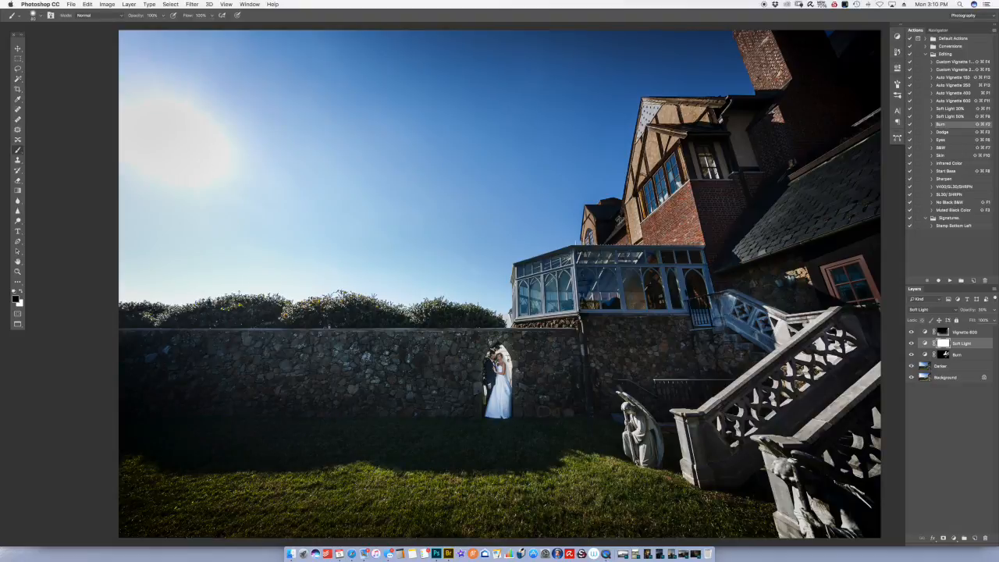
{"action": "left_click_drag", "start_coordinate": [944, 354], "coordinate": [944, 366]}
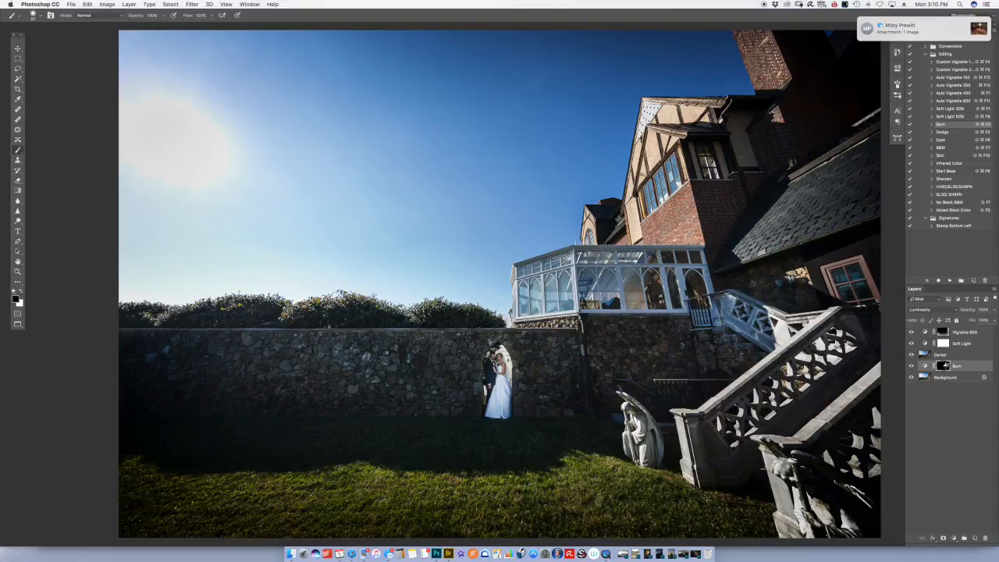
{"action": "left_click_drag", "start_coordinate": [945, 366], "coordinate": [943, 352]}
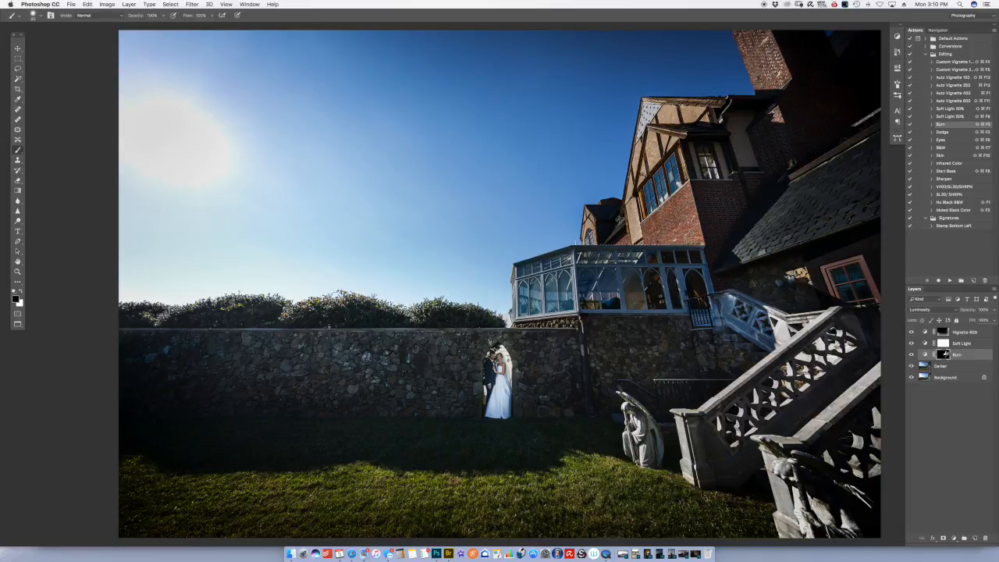
- Run the Dodge action to add a Dodge adjustment layer directly above the Burn layer
{"action": "left_click", "coordinate": [941, 366]}
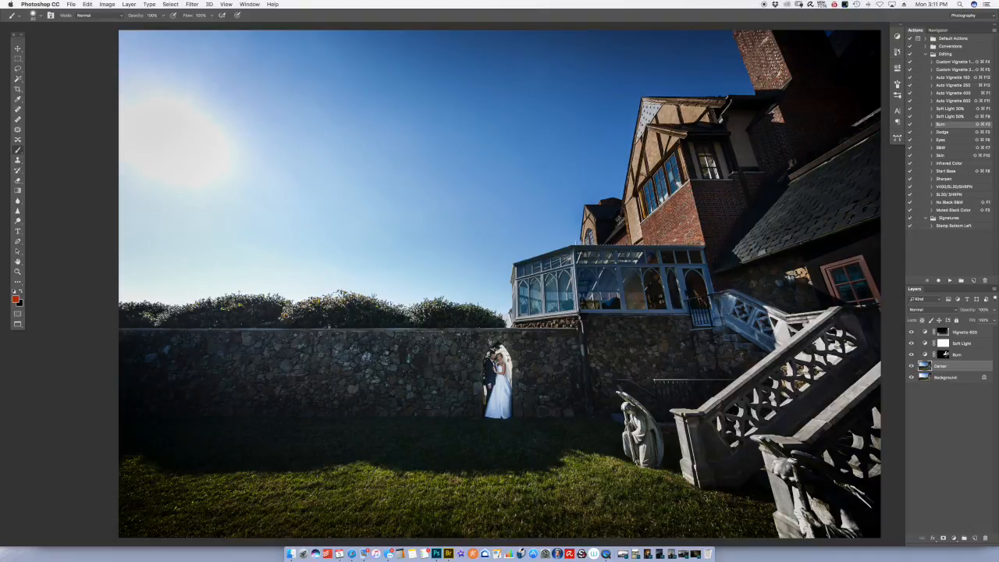
{"action": "left_click", "coordinate": [956, 355]}
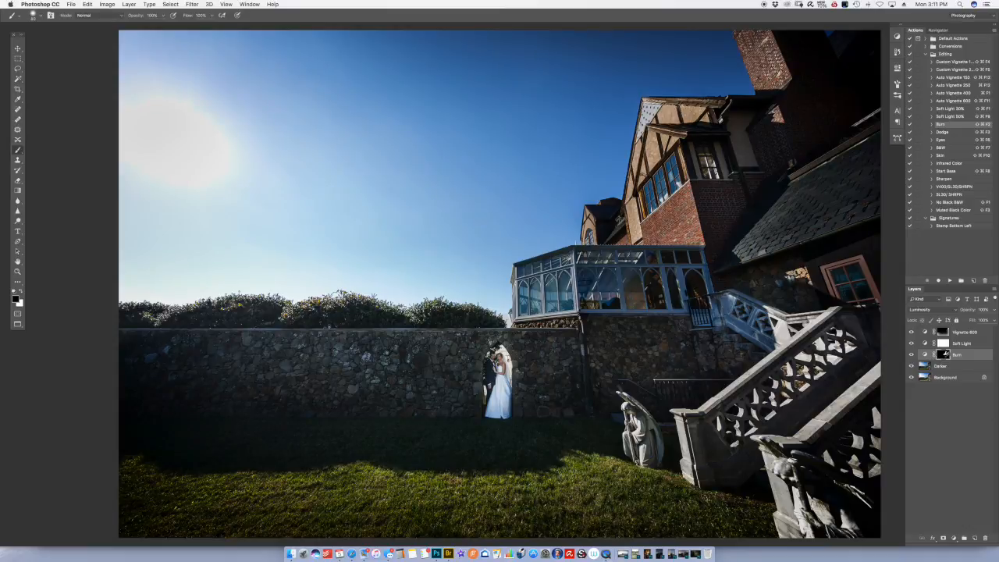
{"action": "key", "text": "shift+super+F3"}
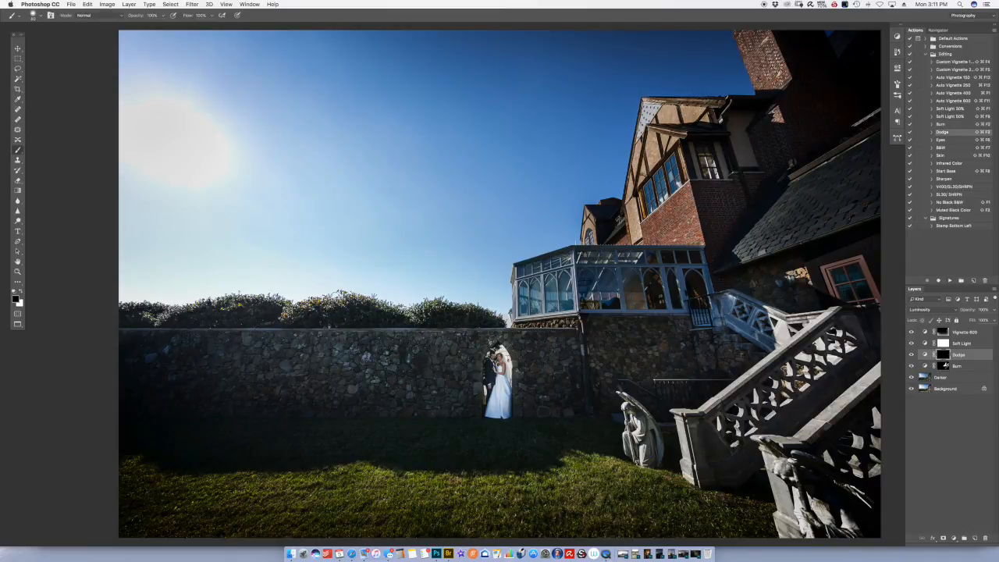
- Brighten the groom's face and hand by painting white at 50% opacity on the Dodge mask
{"action": "key", "text": "z"}
{"action": "left_click", "coordinate": [490, 378]}
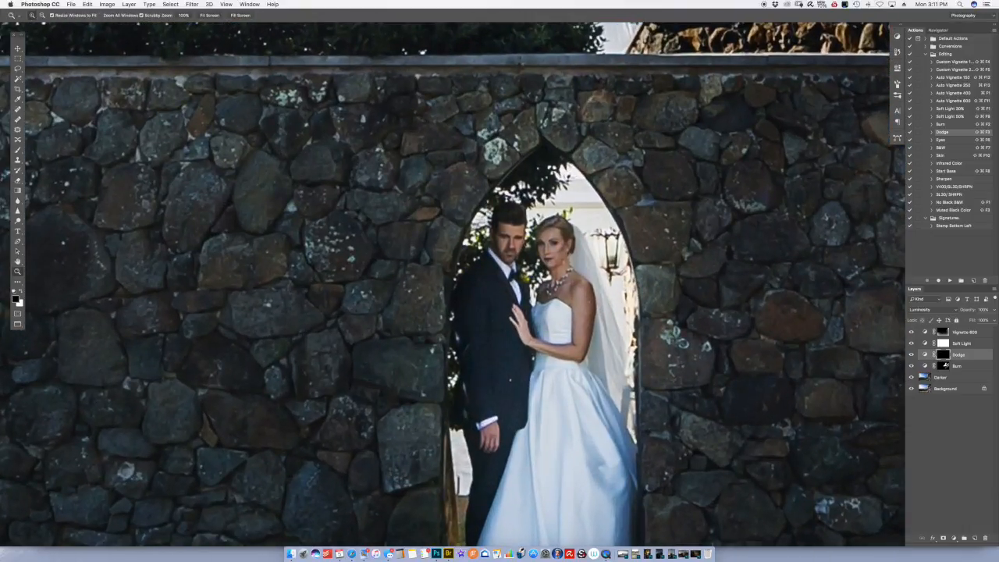
{"action": "left_click_drag", "start_coordinate": [500, 377], "coordinate": [428, 263]}
{"action": "key", "text": "b"}
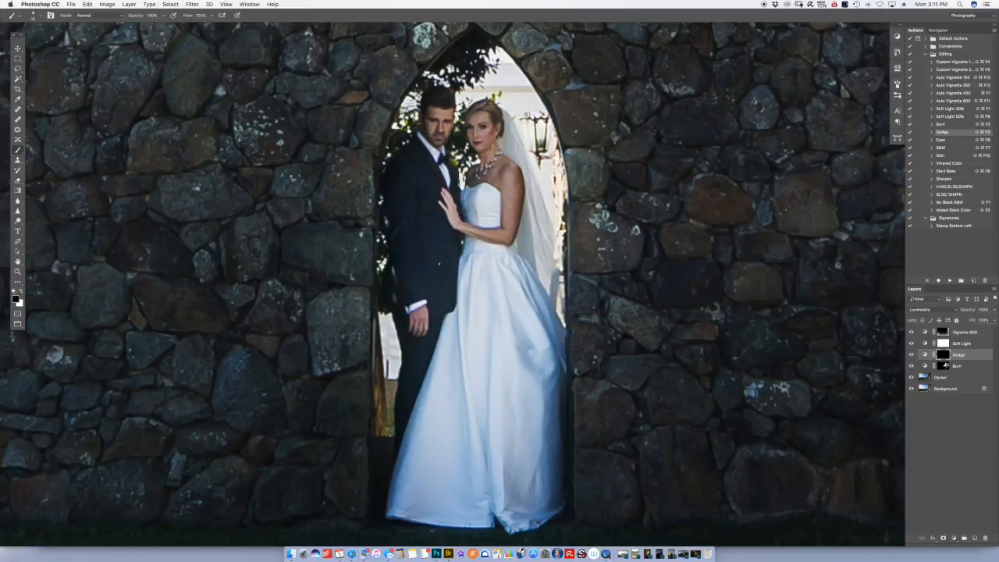
{"action": "key", "text": "x"}
{"action": "key", "text": "5"}
{"action": "mouse_move", "coordinate": [433, 117]}
{"action": "left_mouse_down"}
{"action": "mouse_move", "coordinate": [442, 108]}
{"action": "mouse_move", "coordinate": [442, 133]}
{"action": "left_mouse_up"}
{"action": "left_click_drag", "start_coordinate": [419, 314], "coordinate": [419, 330]}
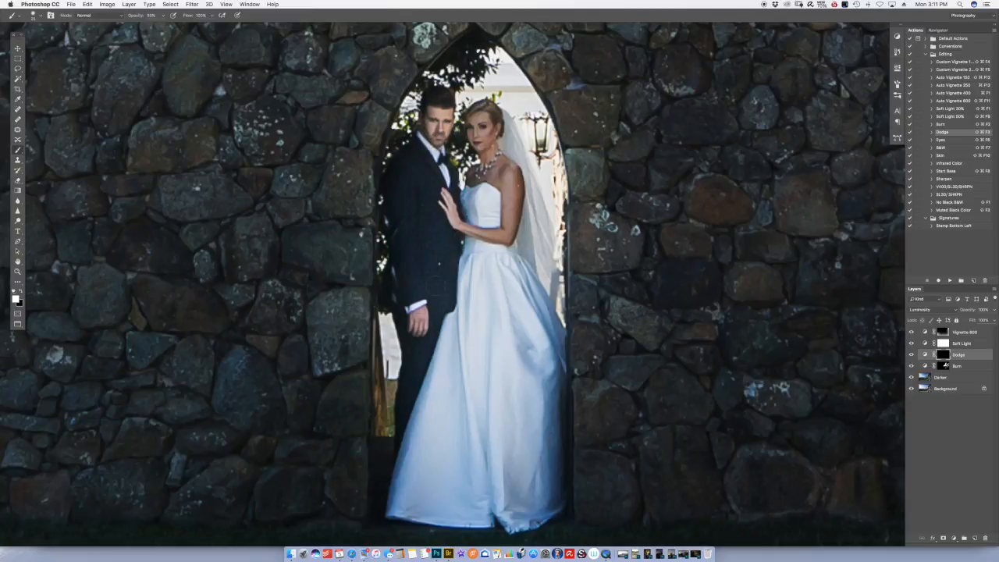
- Paint white on the Dodge mask over the bride's face, hand and arm and the adjoining part of her veil
{"action": "mouse_move", "coordinate": [447, 198]}
{"action": "left_mouse_down"}
{"action": "mouse_move", "coordinate": [458, 219]}
{"action": "mouse_move", "coordinate": [499, 234]}
{"action": "mouse_move", "coordinate": [513, 180]}
{"action": "mouse_move", "coordinate": [484, 171]}
{"action": "mouse_move", "coordinate": [476, 117]}
{"action": "mouse_move", "coordinate": [494, 109]}
{"action": "mouse_move", "coordinate": [522, 164]}
{"action": "mouse_move", "coordinate": [546, 285]}
{"action": "left_mouse_up"}
{"action": "left_click_drag", "start_coordinate": [504, 138], "coordinate": [510, 147]}
{"action": "mouse_move", "coordinate": [480, 108]}
{"action": "left_mouse_down"}
{"action": "mouse_move", "coordinate": [482, 178]}
{"action": "mouse_move", "coordinate": [493, 161]}
{"action": "mouse_move", "coordinate": [510, 195]}
{"action": "mouse_move", "coordinate": [510, 232]}
{"action": "mouse_move", "coordinate": [452, 216]}
{"action": "left_mouse_up"}
- Enlarge the brush and paint white on the Dodge mask over the bride's wedding dress and veil
{"action": "key", "text": "bracketright"}
{"action": "key", "text": "bracketright"}
{"action": "key", "text": "bracketright"}
{"action": "mouse_move", "coordinate": [480, 281]}
{"action": "left_mouse_down"}
{"action": "mouse_move", "coordinate": [417, 488]}
{"action": "mouse_move", "coordinate": [410, 484]}
{"action": "mouse_move", "coordinate": [443, 500]}
{"action": "mouse_move", "coordinate": [455, 460]}
{"action": "mouse_move", "coordinate": [467, 505]}
{"action": "mouse_move", "coordinate": [447, 409]}
{"action": "mouse_move", "coordinate": [447, 455]}
{"action": "mouse_move", "coordinate": [430, 456]}
{"action": "mouse_move", "coordinate": [419, 484]}
{"action": "mouse_move", "coordinate": [483, 484]}
{"action": "mouse_move", "coordinate": [507, 457]}
{"action": "mouse_move", "coordinate": [524, 459]}
{"action": "mouse_move", "coordinate": [538, 390]}
{"action": "mouse_move", "coordinate": [538, 466]}
{"action": "mouse_move", "coordinate": [542, 380]}
{"action": "mouse_move", "coordinate": [535, 440]}
{"action": "left_mouse_up"}
{"action": "mouse_move", "coordinate": [538, 388]}
{"action": "left_mouse_down"}
{"action": "mouse_move", "coordinate": [542, 353]}
{"action": "mouse_move", "coordinate": [522, 298]}
{"action": "mouse_move", "coordinate": [509, 270]}
{"action": "mouse_move", "coordinate": [490, 271]}
{"action": "mouse_move", "coordinate": [499, 434]}
{"action": "mouse_move", "coordinate": [469, 412]}
{"action": "mouse_move", "coordinate": [465, 465]}
{"action": "mouse_move", "coordinate": [416, 499]}
{"action": "mouse_move", "coordinate": [431, 463]}
{"action": "mouse_move", "coordinate": [499, 507]}
{"action": "mouse_move", "coordinate": [525, 501]}
{"action": "mouse_move", "coordinate": [543, 480]}
{"action": "mouse_move", "coordinate": [544, 383]}
{"action": "mouse_move", "coordinate": [536, 495]}
{"action": "mouse_move", "coordinate": [544, 388]}
{"action": "mouse_move", "coordinate": [533, 306]}
{"action": "left_mouse_up"}
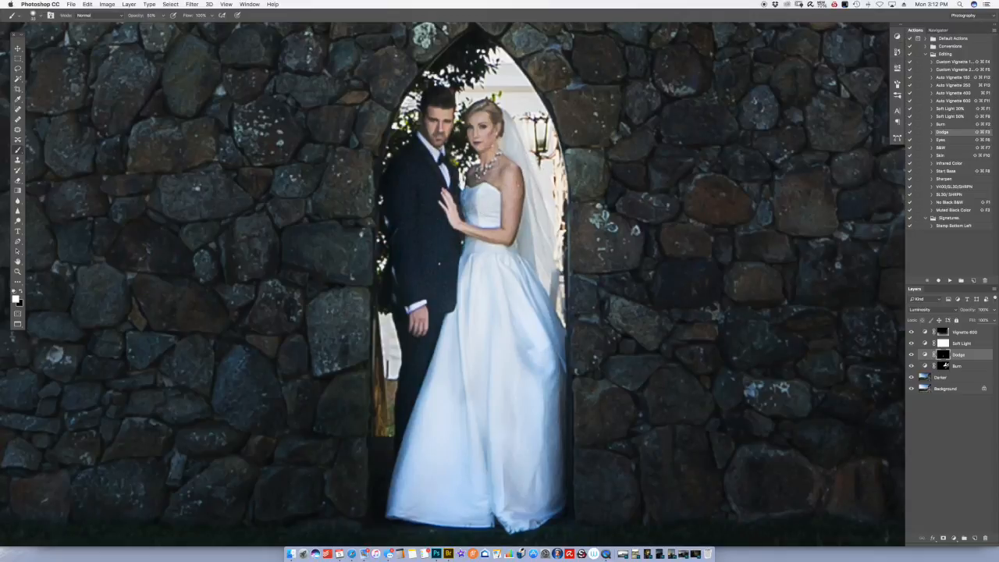
{"action": "left_click_drag", "start_coordinate": [512, 142], "coordinate": [553, 320]}
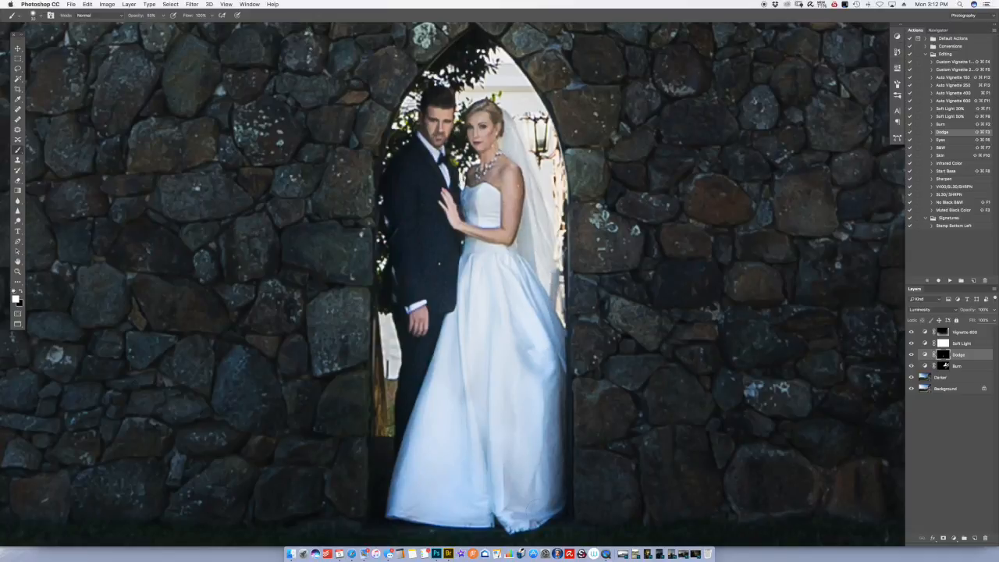
{"action": "mouse_move", "coordinate": [504, 517]}
{"action": "left_mouse_down"}
{"action": "mouse_move", "coordinate": [404, 499]}
{"action": "mouse_move", "coordinate": [454, 340]}
{"action": "left_mouse_up"}
- Examine the dodged couple both in the whole photo and close up to judge their brightness against the wall
{"action": "key", "text": "super+0"}
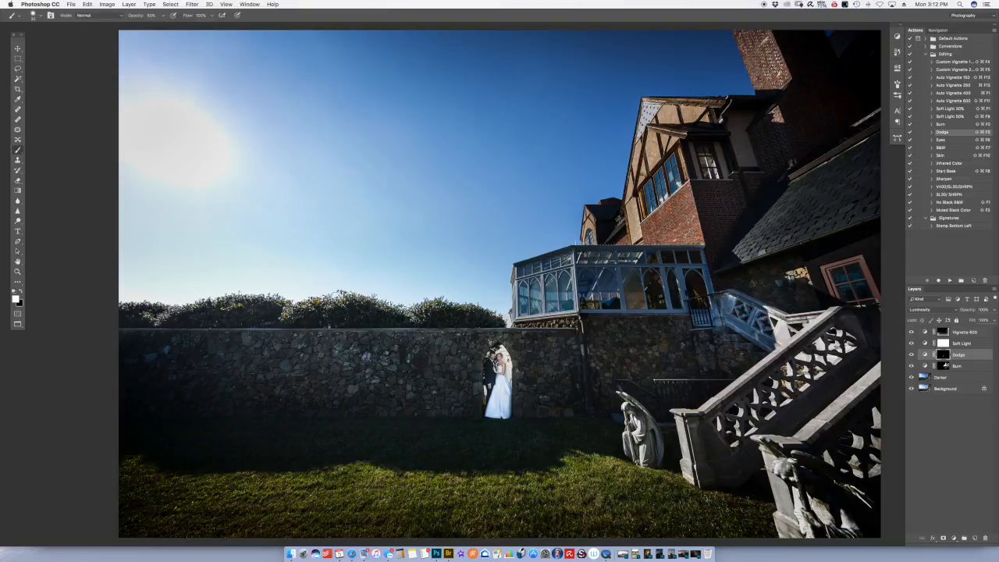
{"action": "left_click", "coordinate": [925, 354]}
{"action": "key", "text": "z"}
{"action": "left_click_drag", "start_coordinate": [495, 375], "coordinate": [535, 341]}
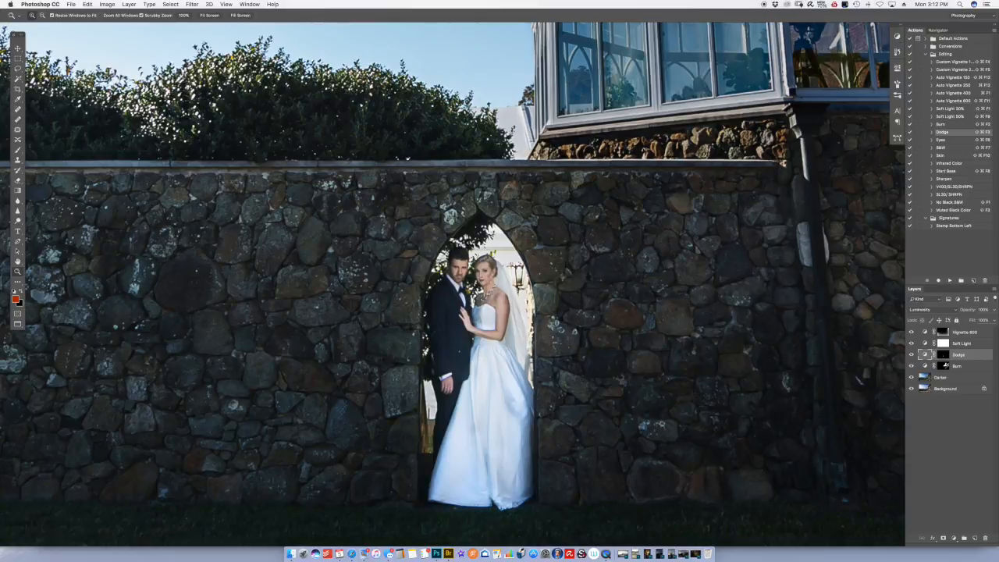
{"action": "key", "text": "super+0"}
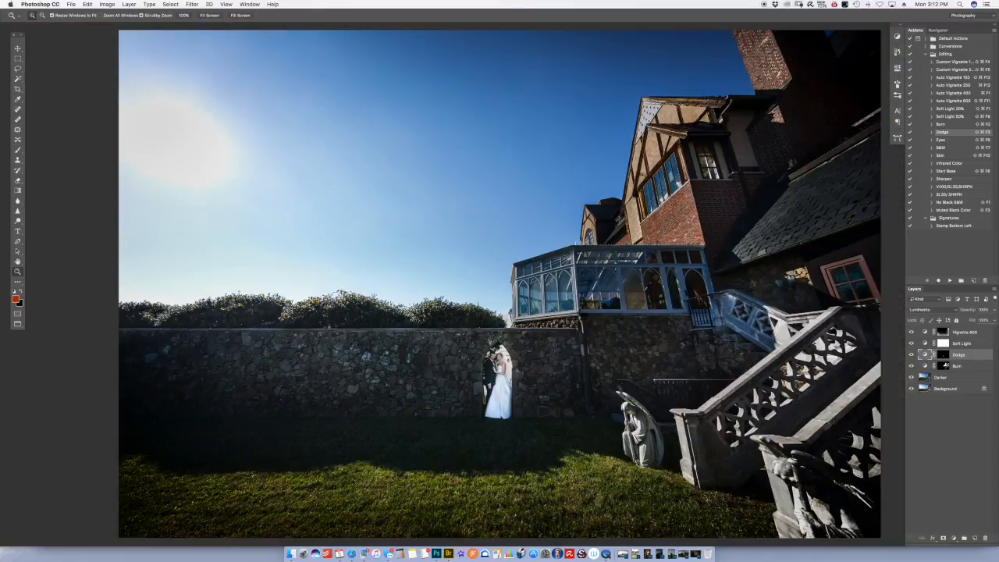
{"action": "key", "text": "v"}
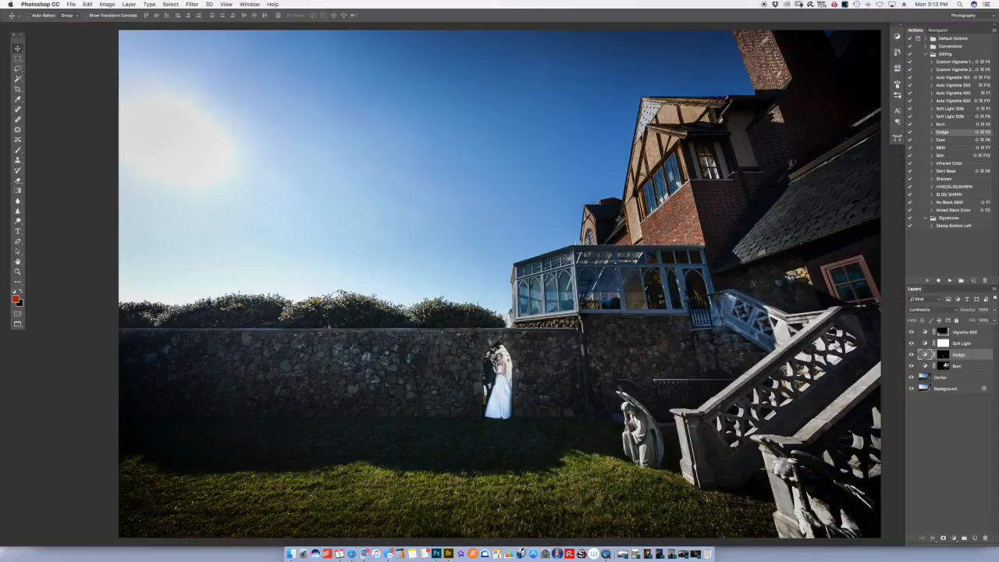
- Add a second Burn layer above Dodge and paint its mask white at 50% opacity over the archway stones framing the couple
{"action": "key", "text": "z"}
{"action": "left_click_drag", "start_coordinate": [502, 373], "coordinate": [608, 356]}
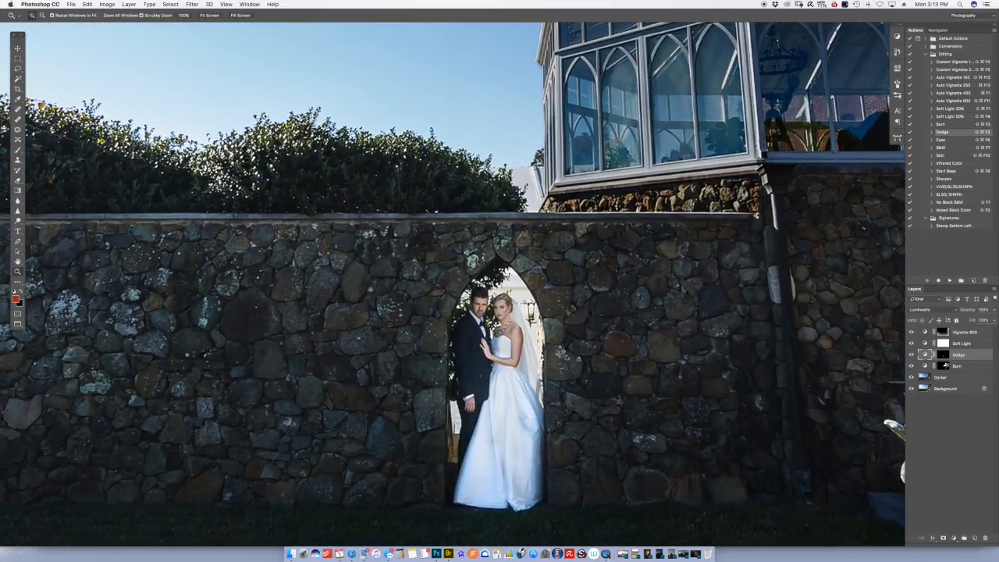
{"action": "key", "text": "shift+super+F2"}
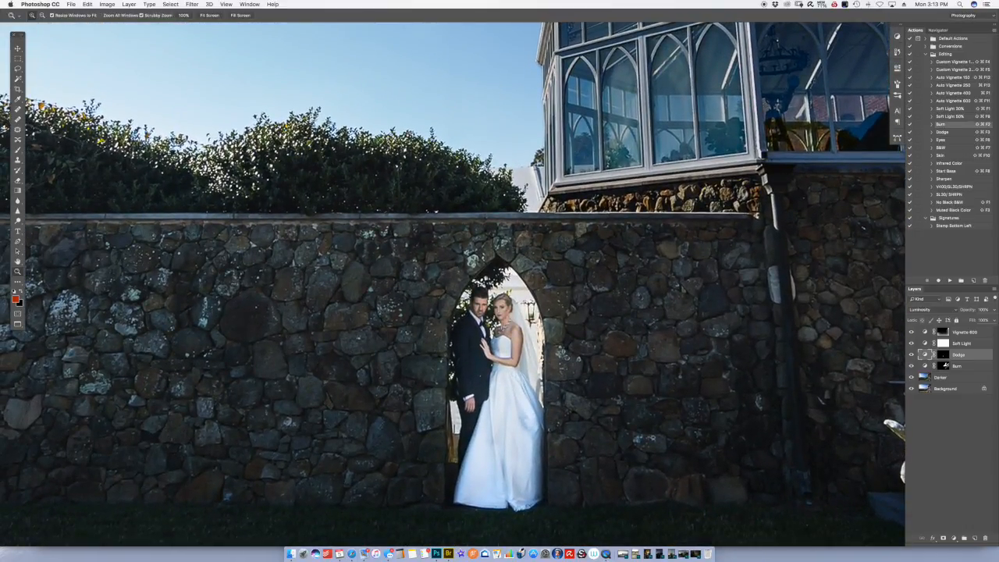
{"action": "key", "text": "b"}
{"action": "mouse_move", "coordinate": [566, 295]}
{"action": "left_mouse_down"}
{"action": "mouse_move", "coordinate": [549, 353]}
{"action": "mouse_move", "coordinate": [557, 346]}
{"action": "left_mouse_up"}
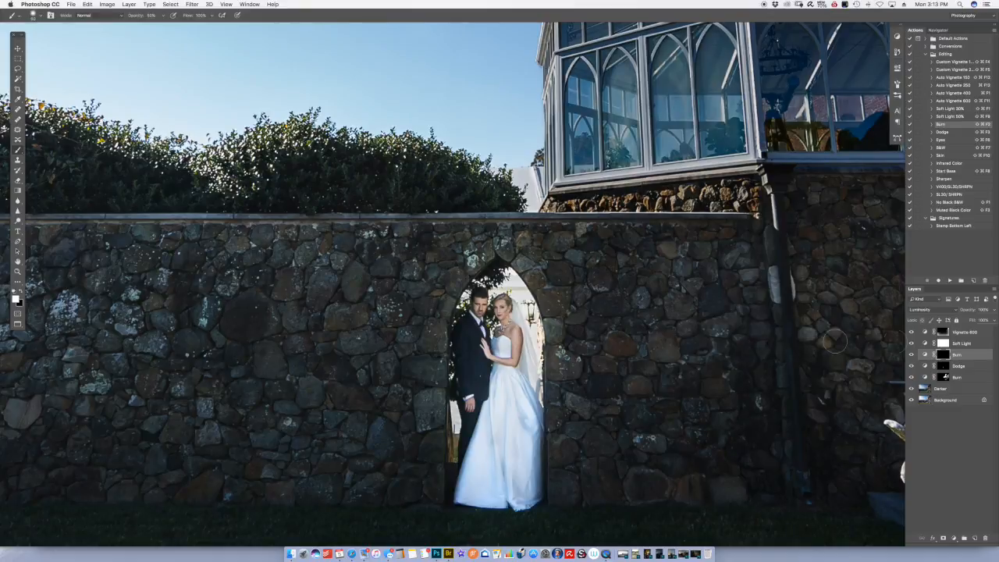
{"action": "mouse_move", "coordinate": [544, 271]}
{"action": "left_mouse_down"}
{"action": "mouse_move", "coordinate": [516, 257]}
{"action": "mouse_move", "coordinate": [557, 328]}
{"action": "mouse_move", "coordinate": [520, 260]}
{"action": "mouse_move", "coordinate": [478, 257]}
{"action": "mouse_move", "coordinate": [431, 359]}
{"action": "mouse_move", "coordinate": [440, 336]}
{"action": "mouse_move", "coordinate": [440, 383]}
{"action": "left_mouse_up"}
{"action": "mouse_move", "coordinate": [535, 252]}
{"action": "left_mouse_down"}
{"action": "mouse_move", "coordinate": [502, 245]}
{"action": "mouse_move", "coordinate": [552, 307]}
{"action": "mouse_move", "coordinate": [551, 394]}
{"action": "left_mouse_up"}
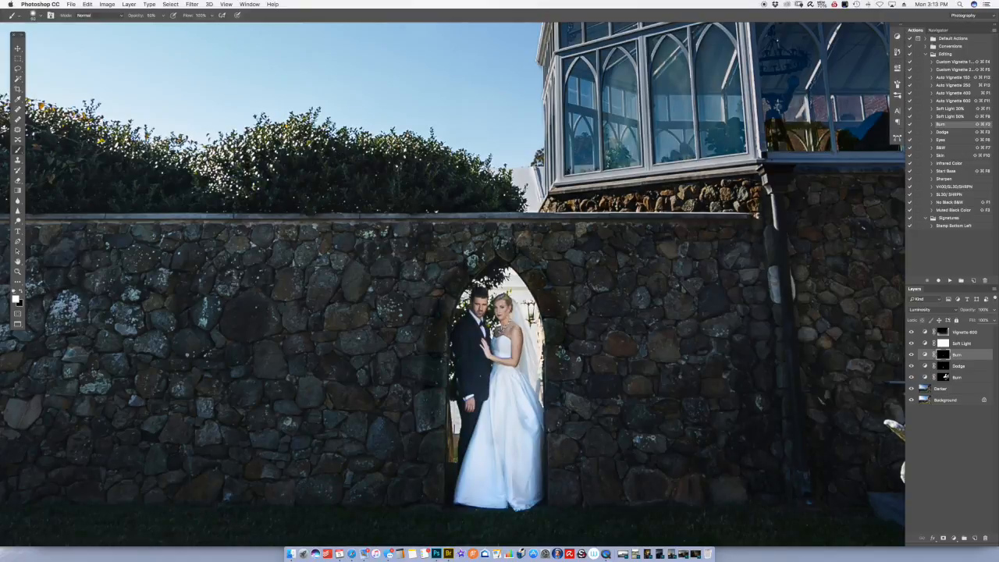
- Soften the edges of the upper Burn layer's mask with a Gaussian Blur
{"action": "left_click", "coordinate": [195, 5]}
{"action": "mouse_move", "coordinate": [211, 97]}
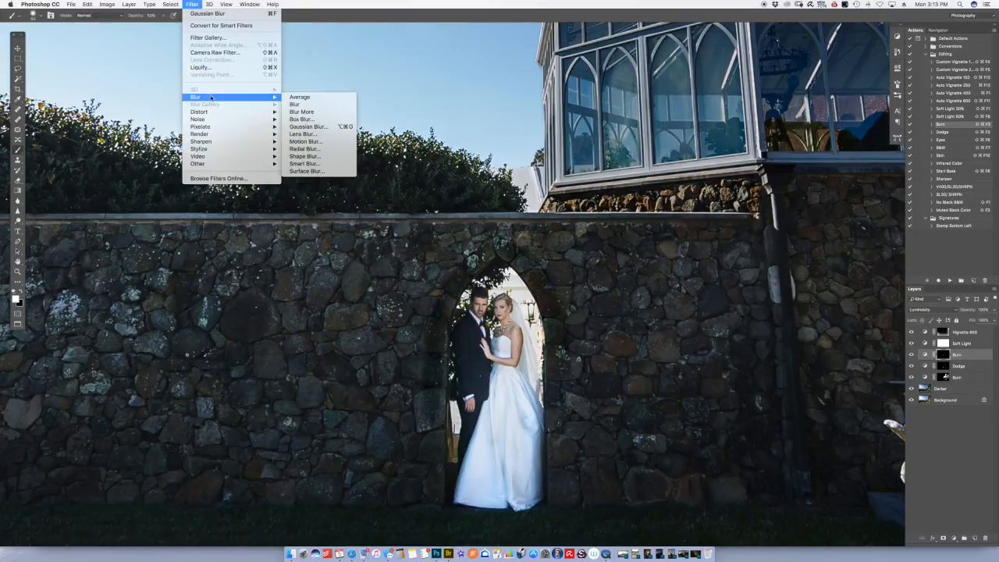
{"action": "left_click", "coordinate": [308, 126]}
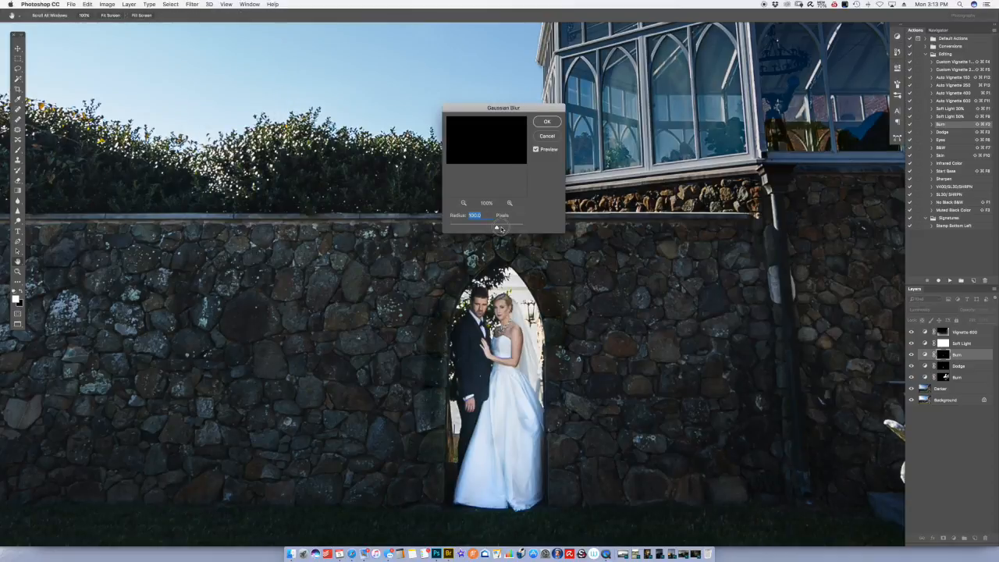
{"action": "left_click_drag", "start_coordinate": [501, 229], "coordinate": [500, 228]}
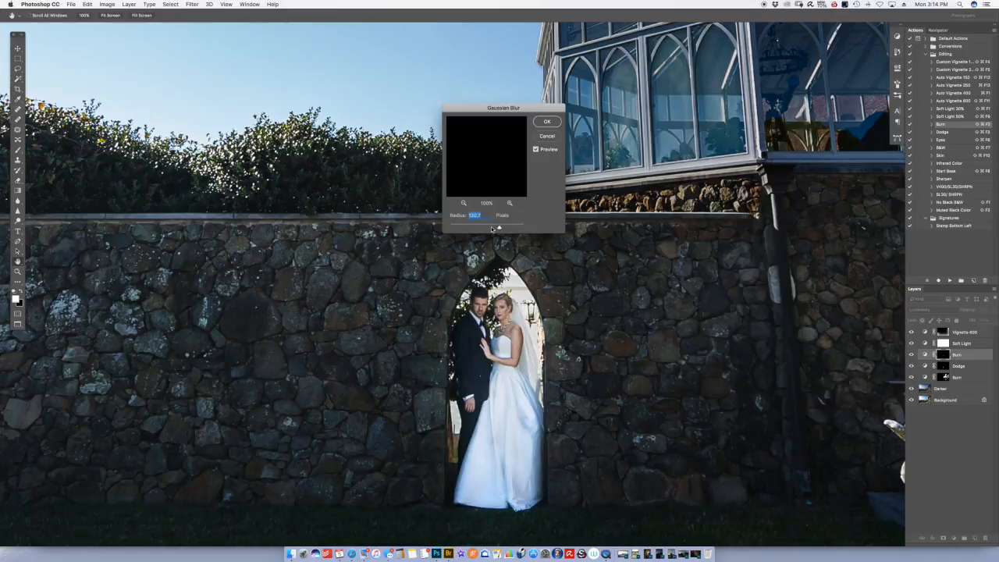
{"action": "left_click_drag", "start_coordinate": [499, 229], "coordinate": [493, 231]}
{"action": "left_click_drag", "start_coordinate": [497, 229], "coordinate": [499, 229]}
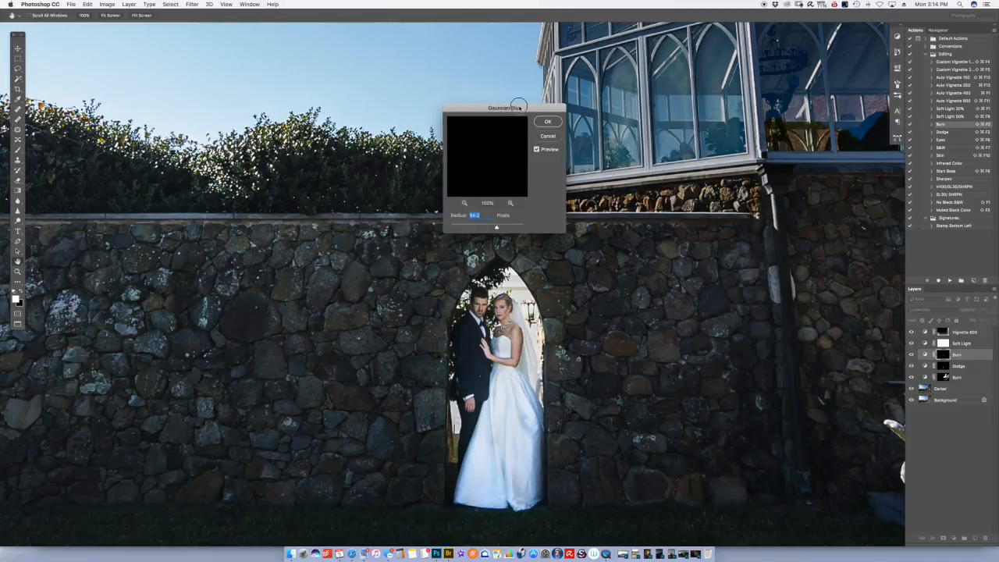
{"action": "left_click_drag", "start_coordinate": [509, 107], "coordinate": [563, 91]}
{"action": "left_click_drag", "start_coordinate": [546, 211], "coordinate": [541, 214]}
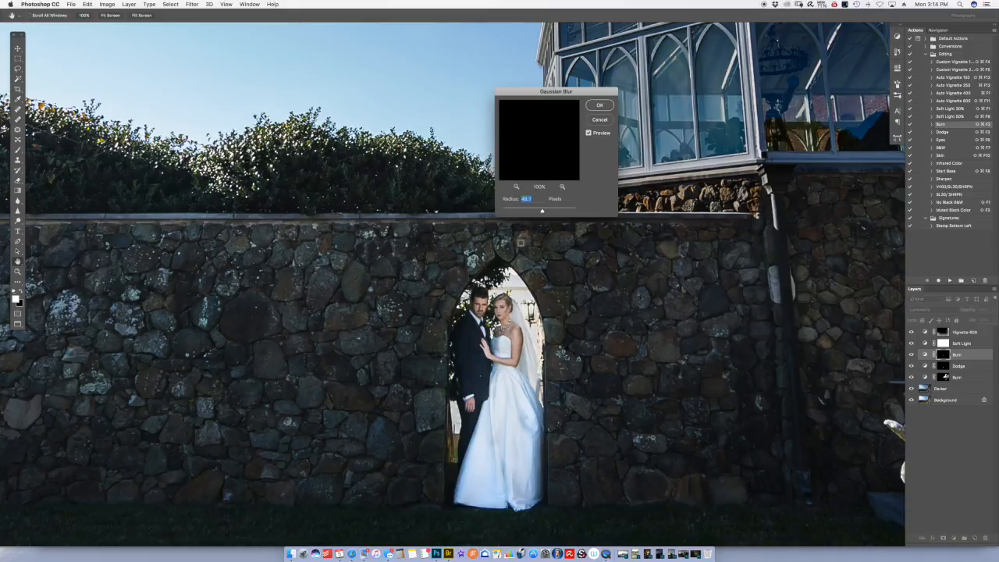
{"action": "left_click", "coordinate": [599, 105]}
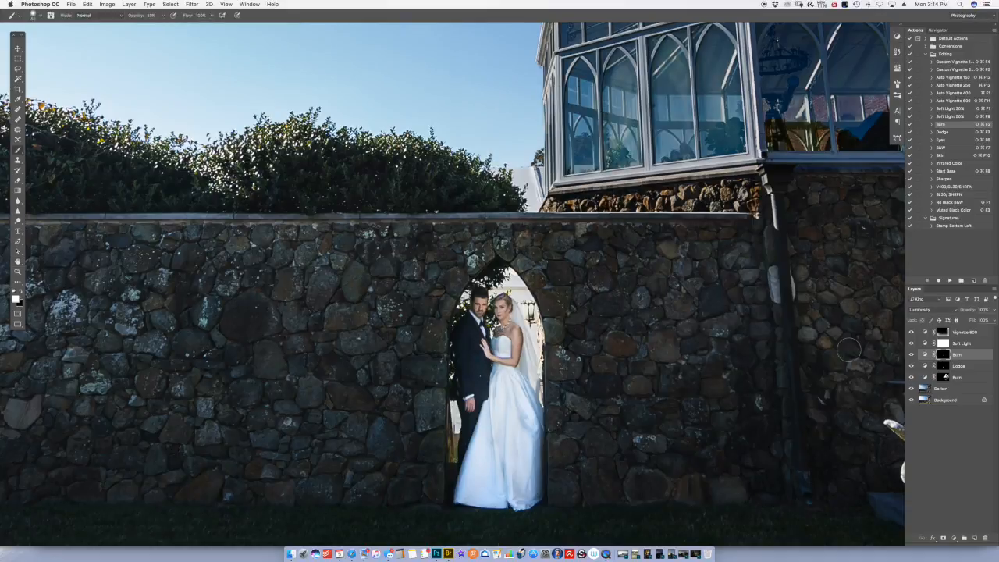
- Set the brush to black at 100% opacity and examine the blurred burn around the couple close up and in the whole photo
{"action": "key", "text": "z"}
{"action": "left_click", "coordinate": [537, 377]}
{"action": "key", "text": "b"}
{"action": "key", "text": "x"}
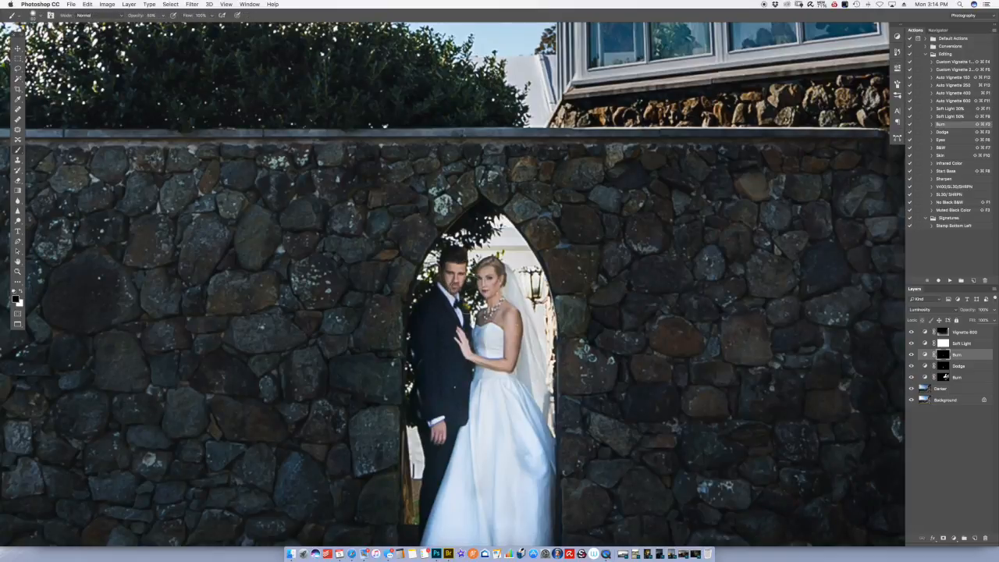
{"action": "key", "text": "0"}
{"action": "key", "text": "super+0"}
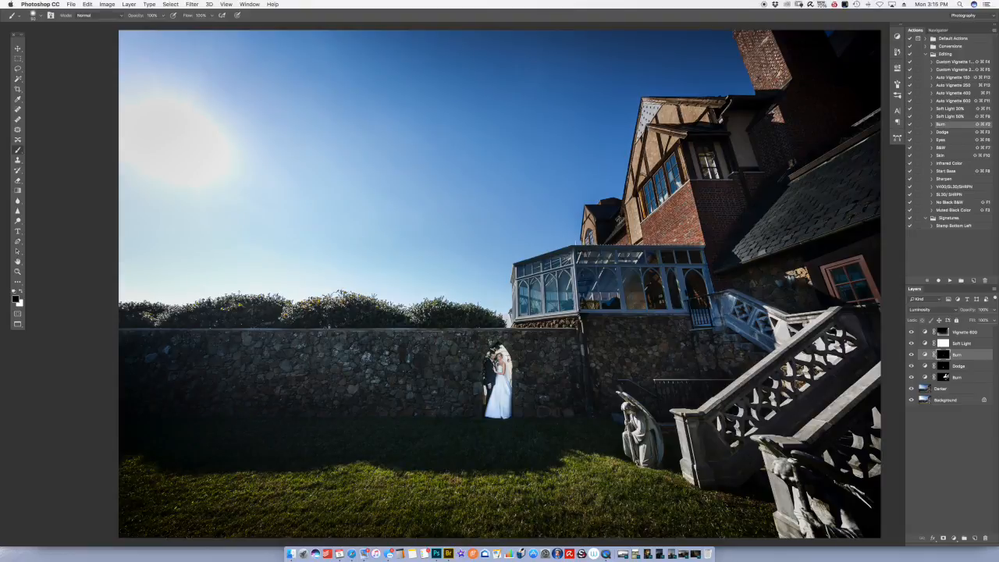
- Examine the whole photo at reduced sizes to judge the overall balance between the bright sun and the couple
{"action": "key", "text": "v"}
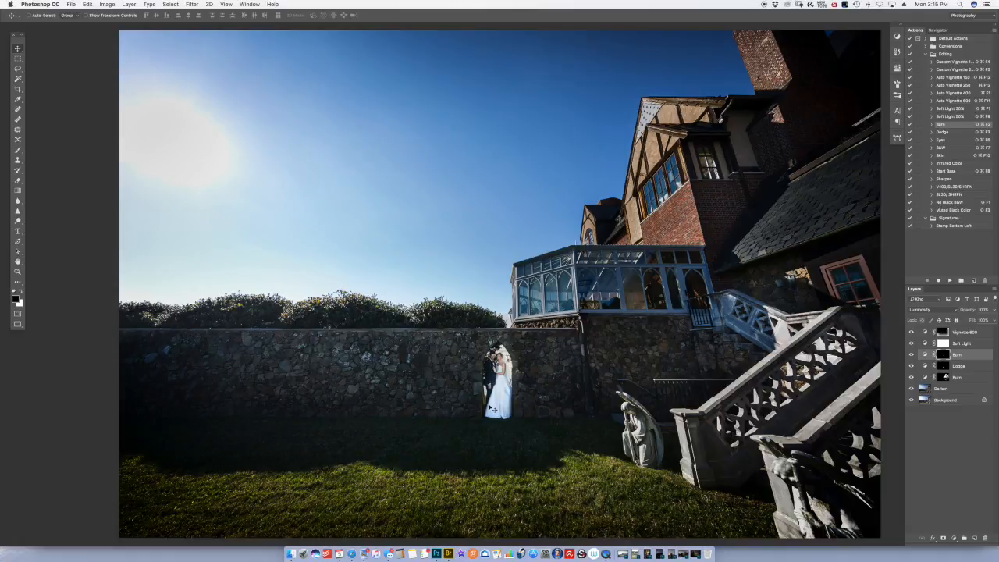
{"action": "key", "text": "super+minus"}
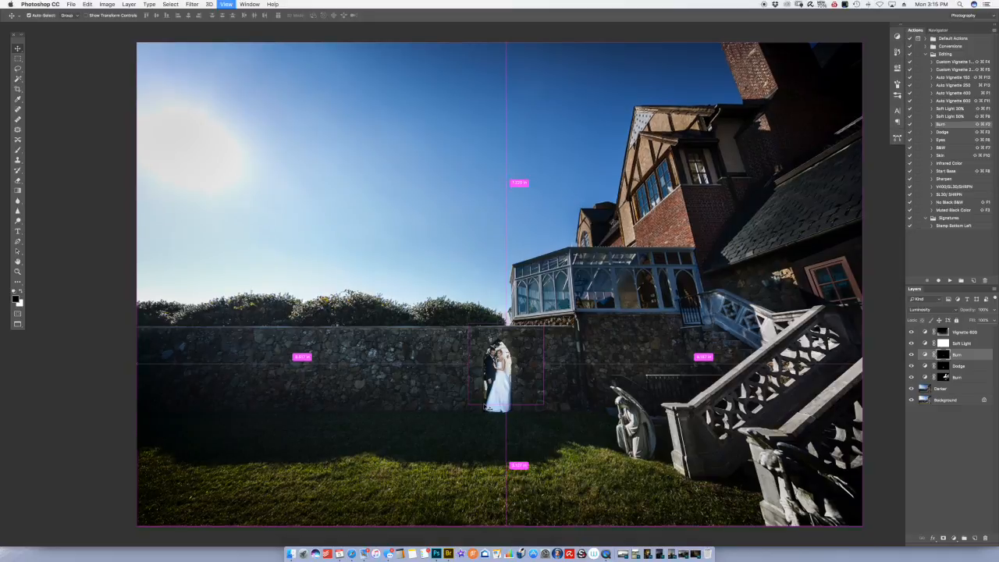
{"action": "key", "text": "super+minus"}
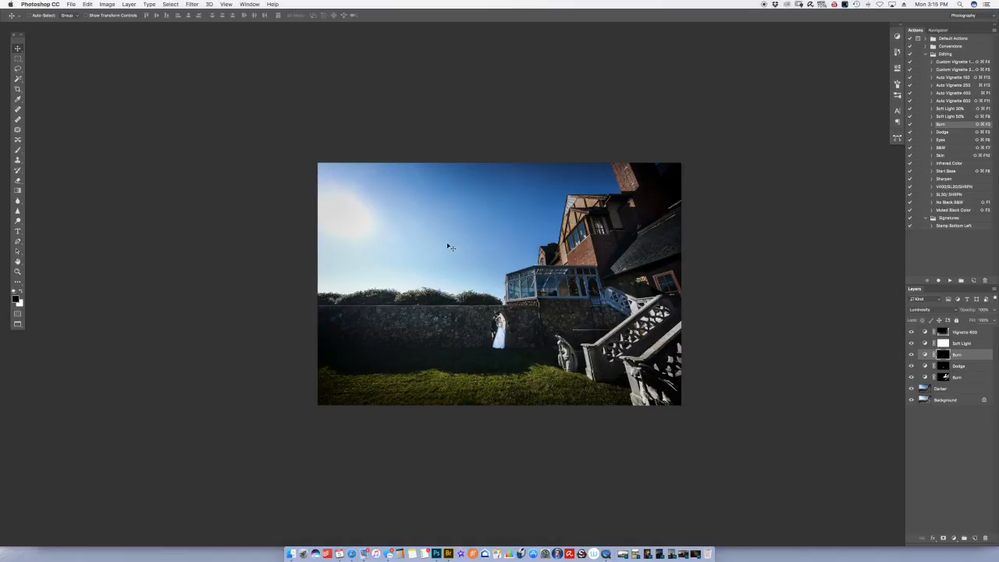
{"action": "key", "text": "super+minus"}
{"action": "key", "text": "super+0"}
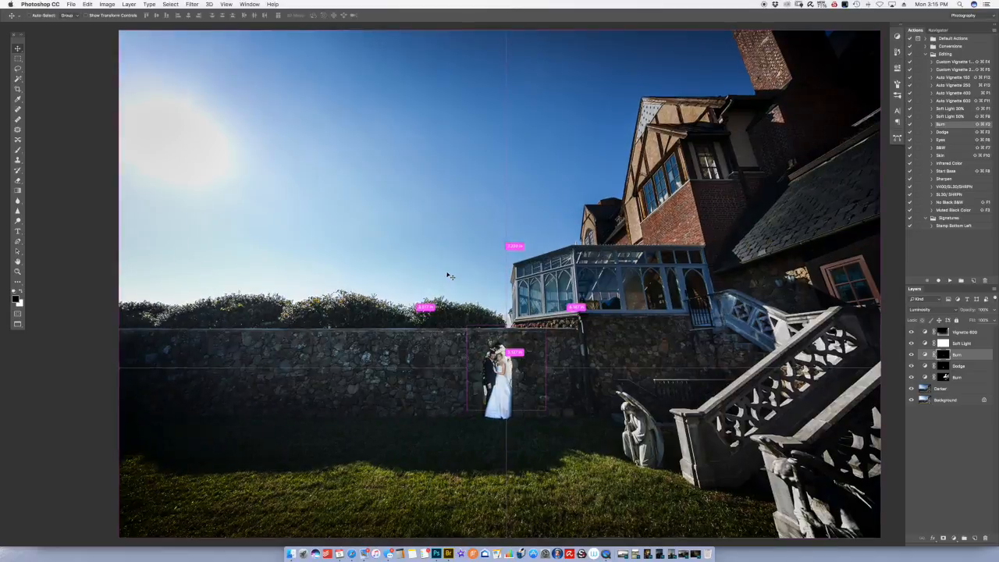
{"action": "key", "text": "super+minus"}
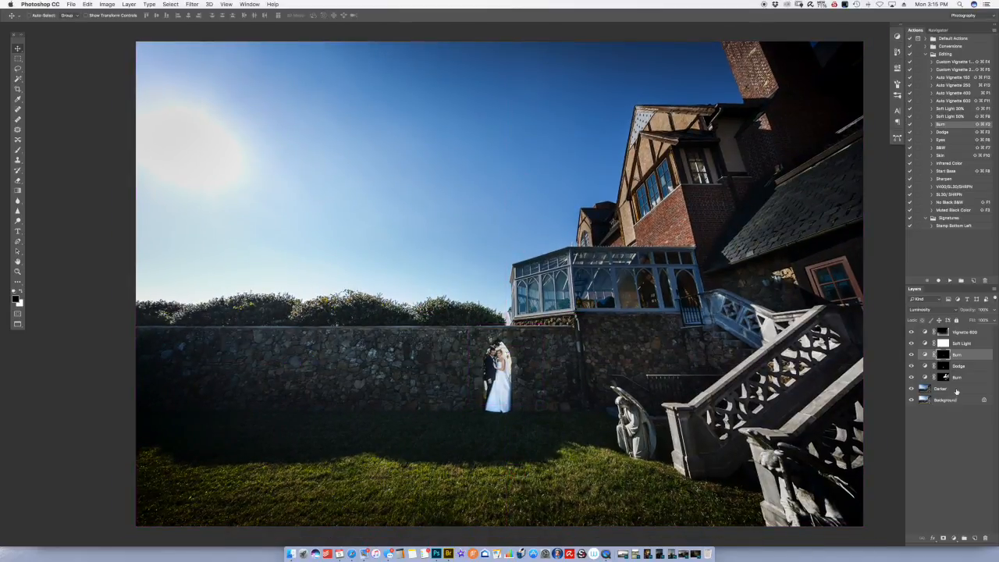
- Lasso the bright sun on the Darker layer, replace it with a Content-Aware fill at 100% opacity and deselect
{"action": "left_click", "coordinate": [956, 390]}
{"action": "key", "text": "l"}
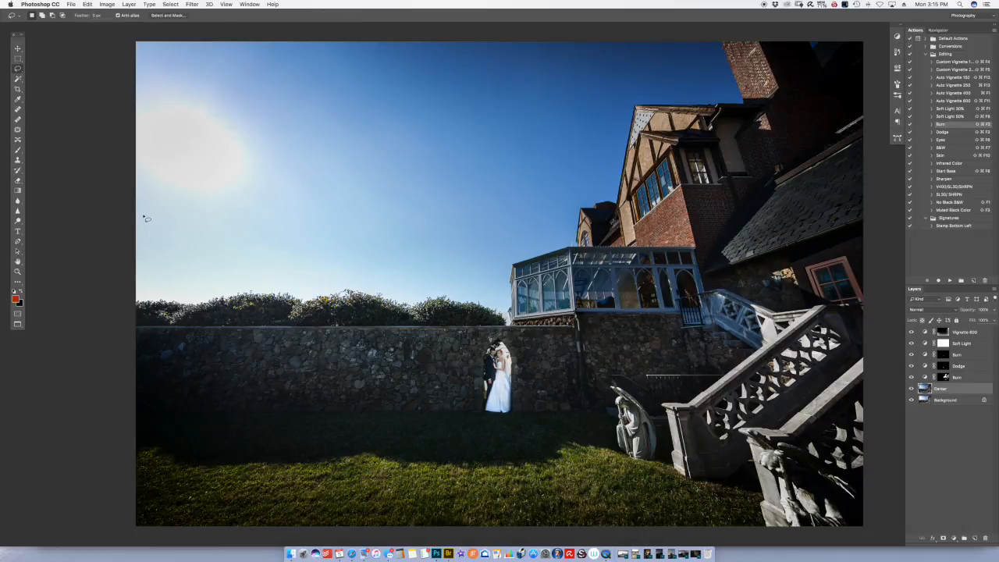
{"action": "mouse_move", "coordinate": [136, 208]}
{"action": "left_mouse_down"}
{"action": "mouse_move", "coordinate": [184, 243]}
{"action": "mouse_move", "coordinate": [276, 233]}
{"action": "mouse_move", "coordinate": [293, 169]}
{"action": "mouse_move", "coordinate": [276, 117]}
{"action": "mouse_move", "coordinate": [243, 89]}
{"action": "mouse_move", "coordinate": [162, 84]}
{"action": "mouse_move", "coordinate": [137, 91]}
{"action": "left_mouse_up"}
{"action": "right_click", "coordinate": [242, 171]}
{"action": "left_click", "coordinate": [296, 263]}
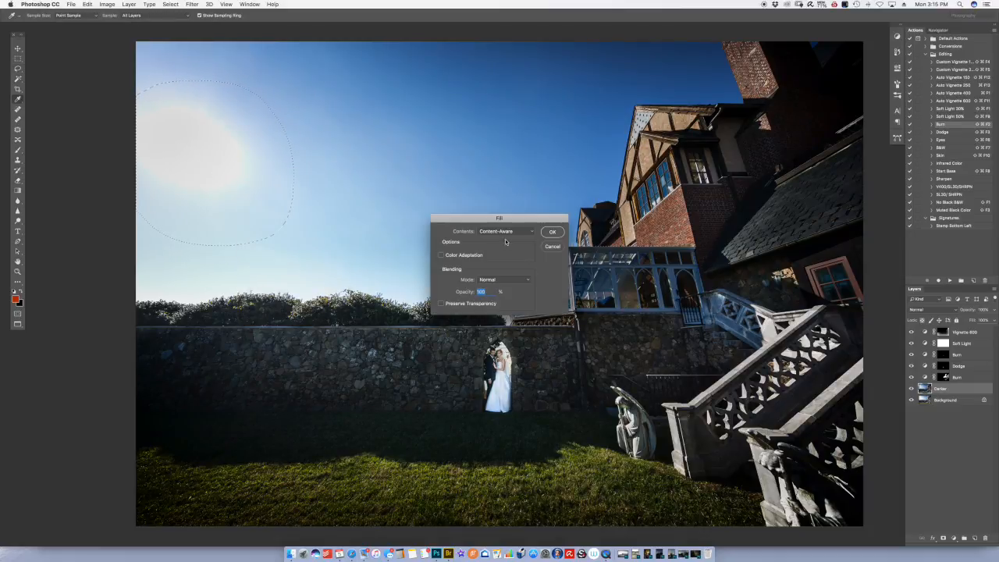
{"action": "key", "text": "Return"}
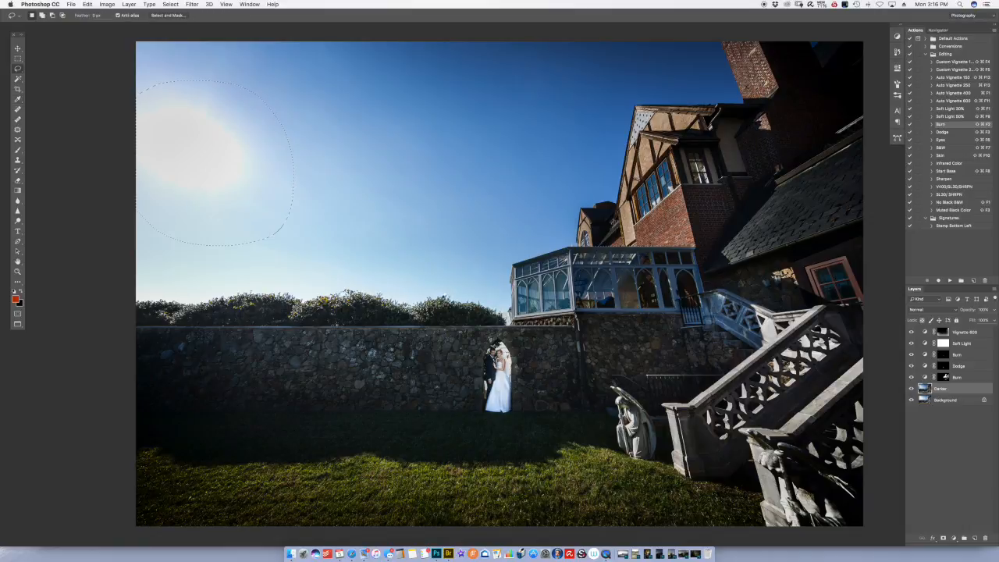
{"action": "key", "text": "super+d"}
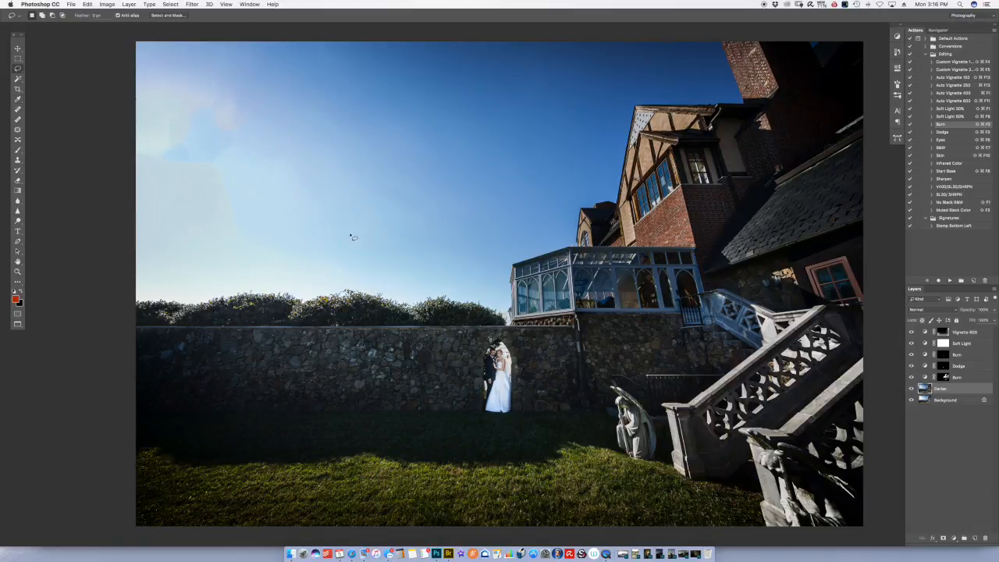
- Blend away the blotches and hard edges around the removed sun on the Darker layer by patching them with clean sky
{"action": "key", "text": "j"}
{"action": "mouse_move", "coordinate": [156, 129]}
{"action": "left_mouse_down"}
{"action": "mouse_move", "coordinate": [199, 192]}
{"action": "mouse_move", "coordinate": [176, 123]}
{"action": "left_mouse_up"}
{"action": "left_click_drag", "start_coordinate": [206, 162], "coordinate": [304, 162]}
{"action": "mouse_move", "coordinate": [227, 104]}
{"action": "left_mouse_down"}
{"action": "mouse_move", "coordinate": [218, 153]}
{"action": "mouse_move", "coordinate": [210, 100]}
{"action": "left_mouse_up"}
{"action": "left_click_drag", "start_coordinate": [238, 117], "coordinate": [345, 114]}
{"action": "mouse_move", "coordinate": [209, 77]}
{"action": "left_mouse_down"}
{"action": "mouse_move", "coordinate": [168, 75]}
{"action": "mouse_move", "coordinate": [247, 124]}
{"action": "mouse_move", "coordinate": [268, 108]}
{"action": "mouse_move", "coordinate": [324, 112]}
{"action": "mouse_move", "coordinate": [146, 75]}
{"action": "mouse_move", "coordinate": [183, 103]}
{"action": "mouse_move", "coordinate": [155, 87]}
{"action": "mouse_move", "coordinate": [267, 106]}
{"action": "mouse_move", "coordinate": [192, 141]}
{"action": "mouse_move", "coordinate": [230, 123]}
{"action": "mouse_move", "coordinate": [200, 130]}
{"action": "left_mouse_up"}
{"action": "left_click_drag", "start_coordinate": [213, 135], "coordinate": [291, 158]}
{"action": "mouse_move", "coordinate": [269, 149]}
{"action": "left_mouse_down"}
{"action": "mouse_move", "coordinate": [230, 177]}
{"action": "mouse_move", "coordinate": [256, 150]}
{"action": "left_mouse_up"}
{"action": "left_click_drag", "start_coordinate": [250, 155], "coordinate": [306, 168]}
{"action": "mouse_move", "coordinate": [221, 180]}
{"action": "left_mouse_down"}
{"action": "mouse_move", "coordinate": [214, 229]}
{"action": "mouse_move", "coordinate": [222, 191]}
{"action": "mouse_move", "coordinate": [244, 218]}
{"action": "mouse_move", "coordinate": [309, 249]}
{"action": "mouse_move", "coordinate": [359, 227]}
{"action": "mouse_move", "coordinate": [322, 243]}
{"action": "mouse_move", "coordinate": [356, 270]}
{"action": "mouse_move", "coordinate": [337, 256]}
{"action": "mouse_move", "coordinate": [400, 243]}
{"action": "mouse_move", "coordinate": [399, 255]}
{"action": "mouse_move", "coordinate": [338, 250]}
{"action": "mouse_move", "coordinate": [382, 273]}
{"action": "left_mouse_up"}
{"action": "mouse_move", "coordinate": [309, 239]}
{"action": "left_mouse_down"}
{"action": "mouse_move", "coordinate": [306, 265]}
{"action": "mouse_move", "coordinate": [312, 241]}
{"action": "left_mouse_up"}
{"action": "left_click_drag", "start_coordinate": [320, 252], "coordinate": [368, 214]}
{"action": "mouse_move", "coordinate": [274, 130]}
{"action": "left_mouse_down"}
{"action": "mouse_move", "coordinate": [258, 136]}
{"action": "mouse_move", "coordinate": [266, 126]}
{"action": "mouse_move", "coordinate": [238, 112]}
{"action": "mouse_move", "coordinate": [319, 129]}
{"action": "left_mouse_up"}
{"action": "mouse_move", "coordinate": [212, 78]}
{"action": "left_mouse_down"}
{"action": "mouse_move", "coordinate": [258, 98]}
{"action": "mouse_move", "coordinate": [276, 80]}
{"action": "mouse_move", "coordinate": [363, 134]}
{"action": "mouse_move", "coordinate": [336, 157]}
{"action": "mouse_move", "coordinate": [345, 115]}
{"action": "left_mouse_up"}
{"action": "left_click_drag", "start_coordinate": [343, 129], "coordinate": [403, 136]}
{"action": "mouse_move", "coordinate": [339, 213]}
{"action": "left_mouse_down"}
{"action": "mouse_move", "coordinate": [309, 226]}
{"action": "mouse_move", "coordinate": [455, 228]}
{"action": "left_mouse_up"}
{"action": "mouse_move", "coordinate": [387, 169]}
{"action": "left_mouse_down"}
{"action": "mouse_move", "coordinate": [367, 188]}
{"action": "mouse_move", "coordinate": [391, 182]}
{"action": "mouse_move", "coordinate": [369, 159]}
{"action": "left_mouse_up"}
{"action": "left_click_drag", "start_coordinate": [397, 118], "coordinate": [343, 125]}
{"action": "mouse_move", "coordinate": [199, 104]}
{"action": "left_mouse_down"}
{"action": "mouse_move", "coordinate": [214, 153]}
{"action": "mouse_move", "coordinate": [227, 114]}
{"action": "mouse_move", "coordinate": [312, 119]}
{"action": "left_mouse_up"}
{"action": "key", "text": "super+d"}
- Group all layers from Vignette down to Darker, leaving only the Background outside the group
{"action": "key", "text": "super+0"}
{"action": "key", "text": "super+minus"}
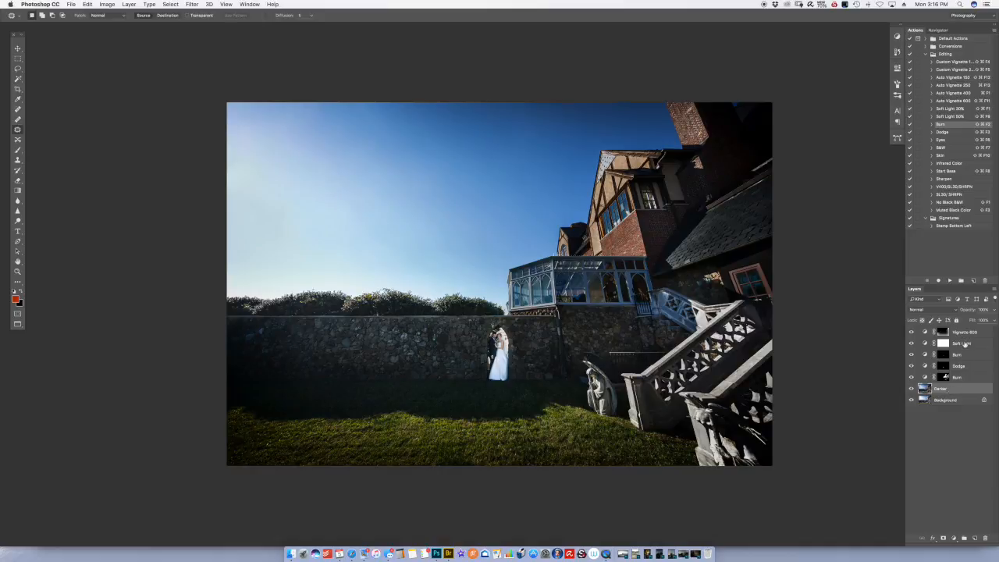
{"action": "left_click", "coordinate": [962, 333], "text": "shift"}
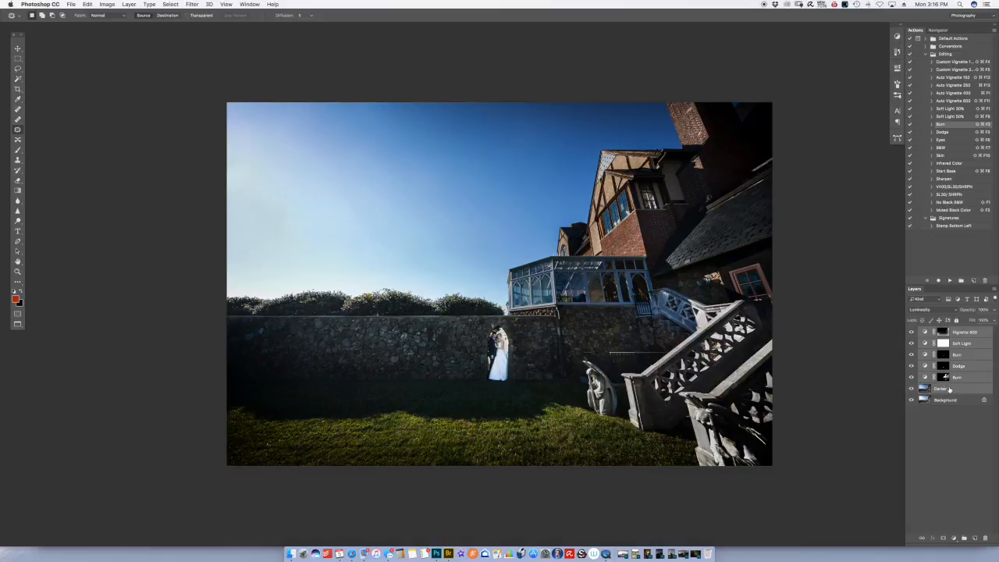
{"action": "left_click", "coordinate": [946, 401]}
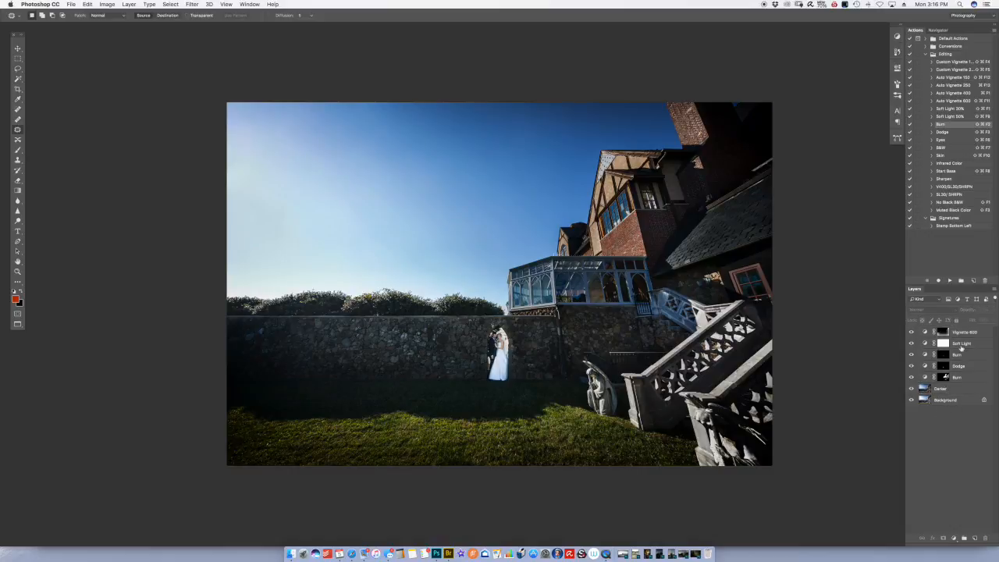
{"action": "left_click", "coordinate": [965, 334]}
{"action": "left_click", "coordinate": [952, 390], "text": "shift"}
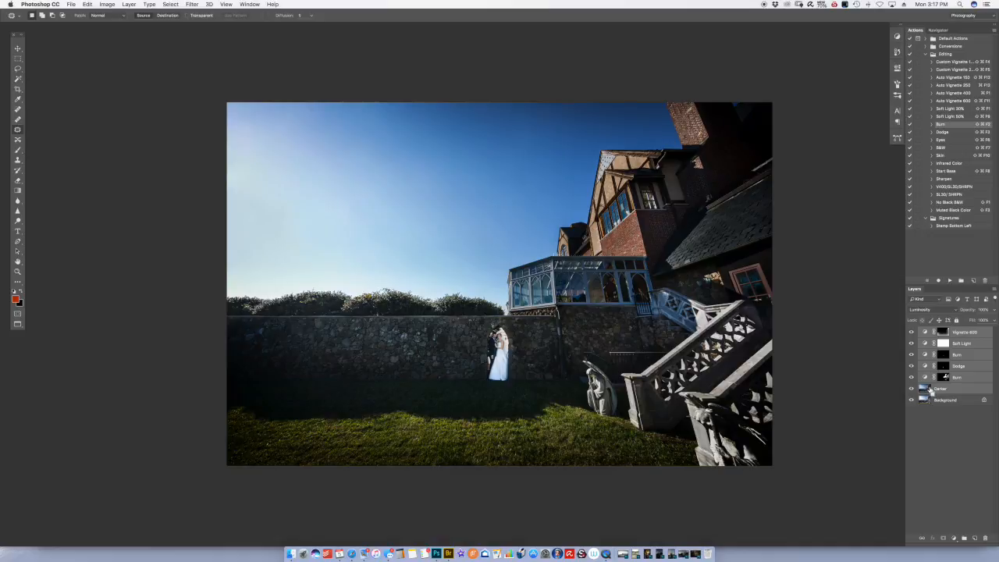
{"action": "key", "text": "super+g"}
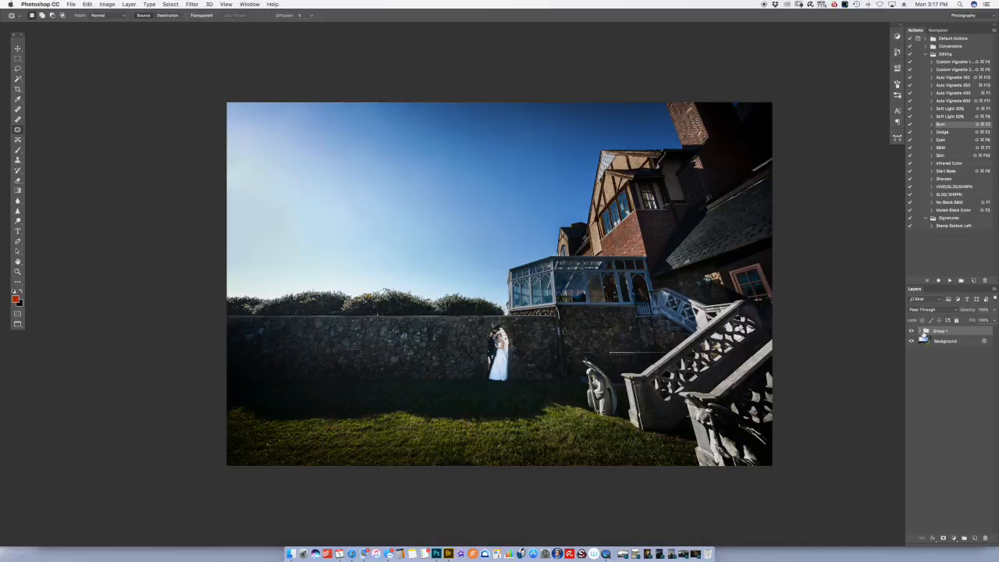
- Expand and collapse the new group to review the editing layers it contains, leaving it collapsed
{"action": "left_click", "coordinate": [922, 331]}
{"action": "left_click", "coordinate": [922, 332]}
{"action": "left_click", "coordinate": [922, 332]}
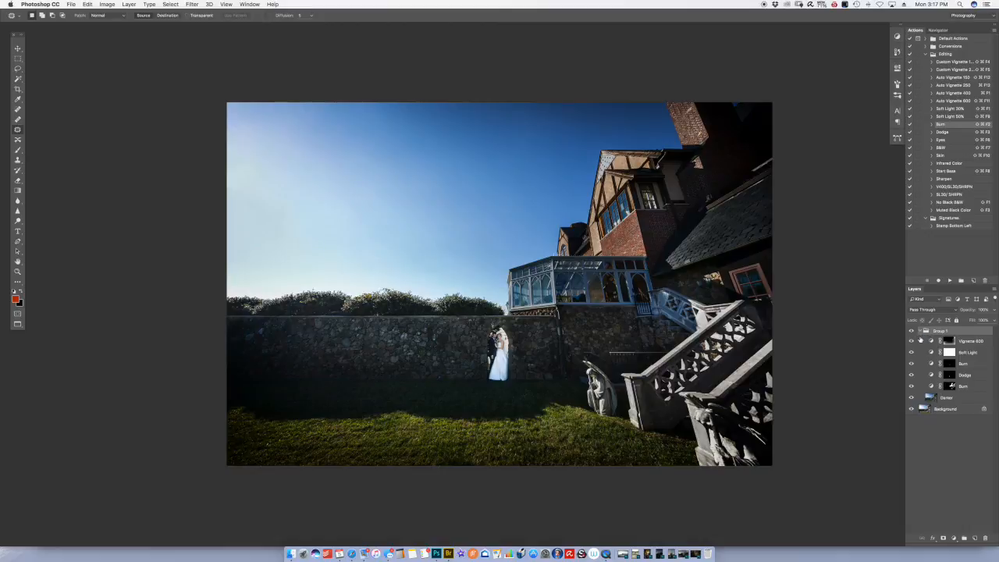
{"action": "left_click", "coordinate": [921, 332]}
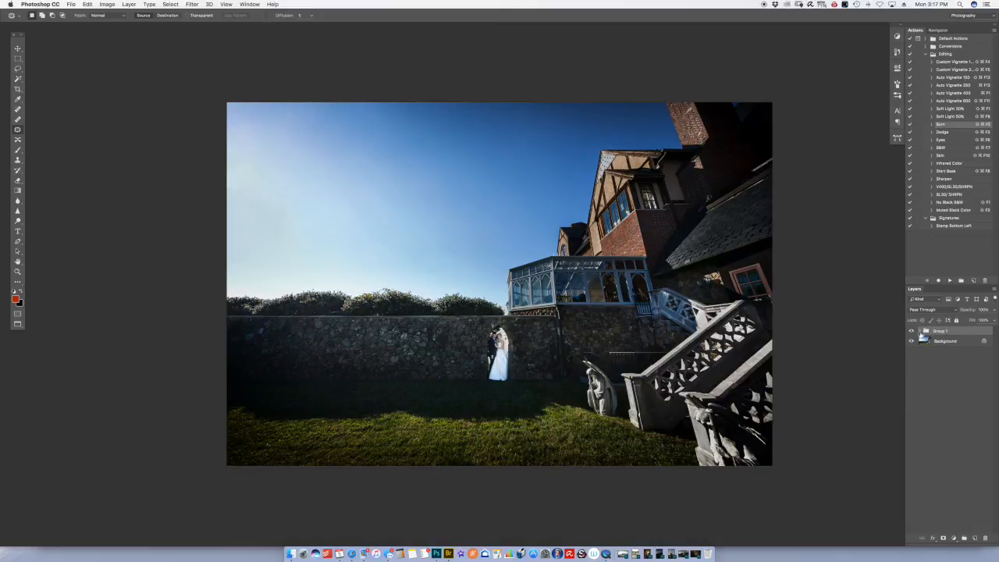
{"action": "left_click", "coordinate": [922, 332]}
{"action": "left_click", "coordinate": [921, 331]}
{"action": "left_click", "coordinate": [920, 331]}
{"action": "left_click", "coordinate": [921, 331]}
{"action": "left_click", "coordinate": [921, 332]}
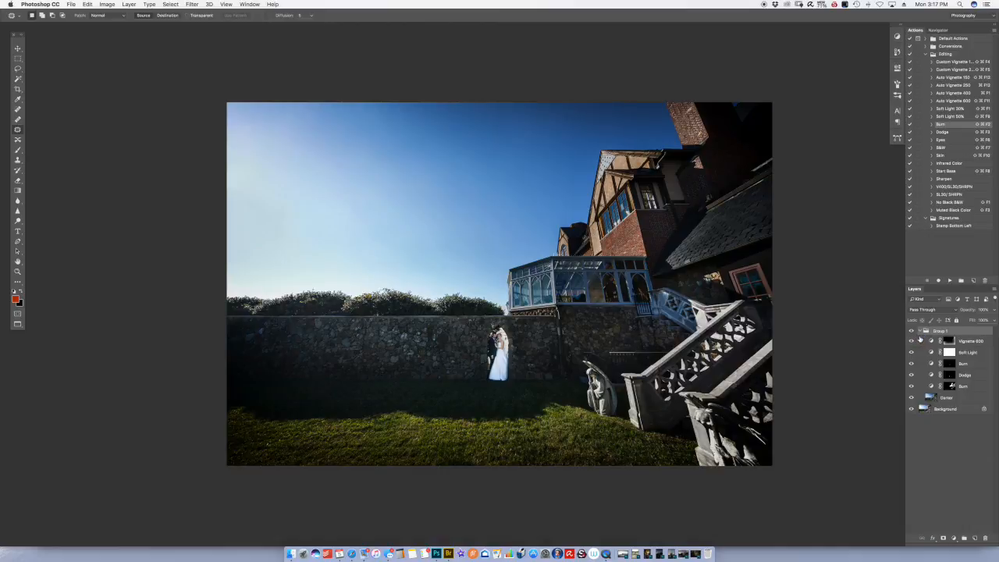
{"action": "left_click", "coordinate": [921, 332]}
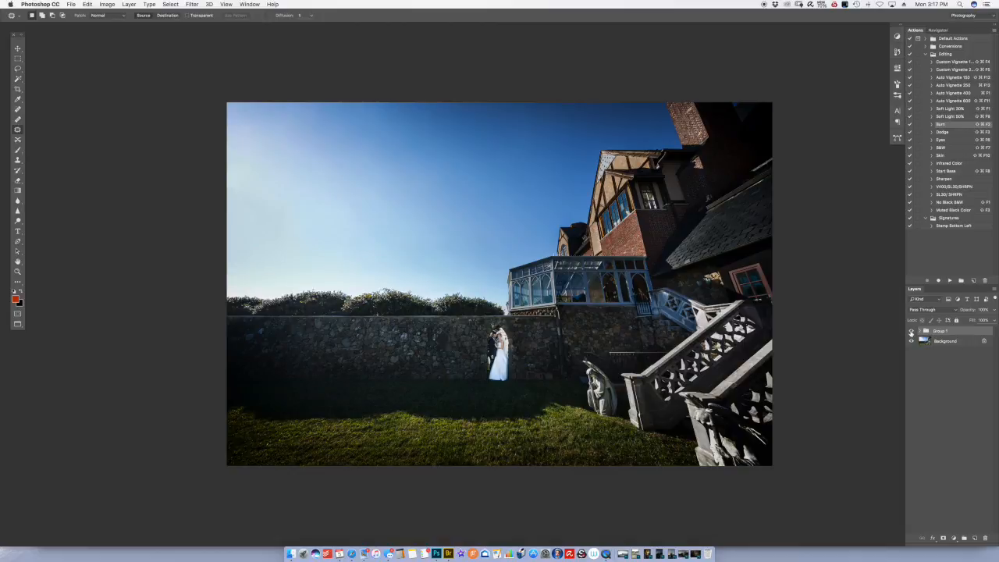
- Compare the photo before and after editing by repeatedly hiding and showing the layer group, leaving the group visible
{"action": "left_click", "coordinate": [911, 331]}
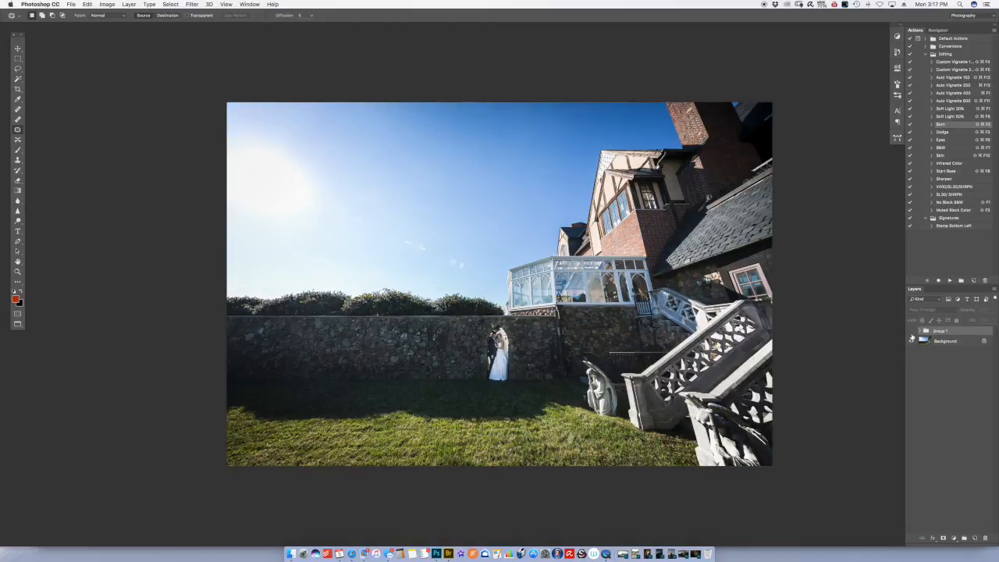
{"action": "left_click", "coordinate": [912, 331]}
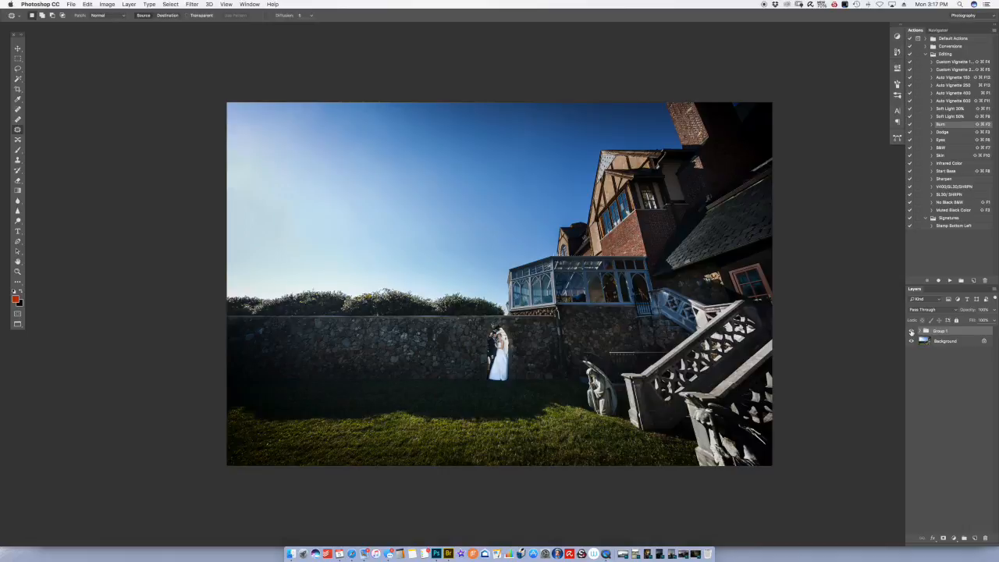
{"action": "left_click", "coordinate": [911, 330]}
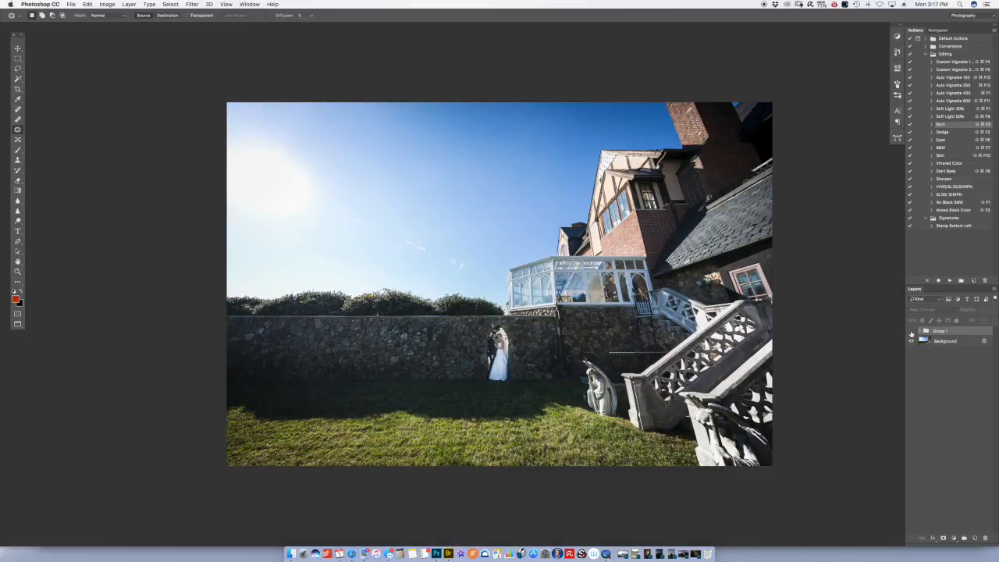
{"action": "left_click", "coordinate": [911, 331]}
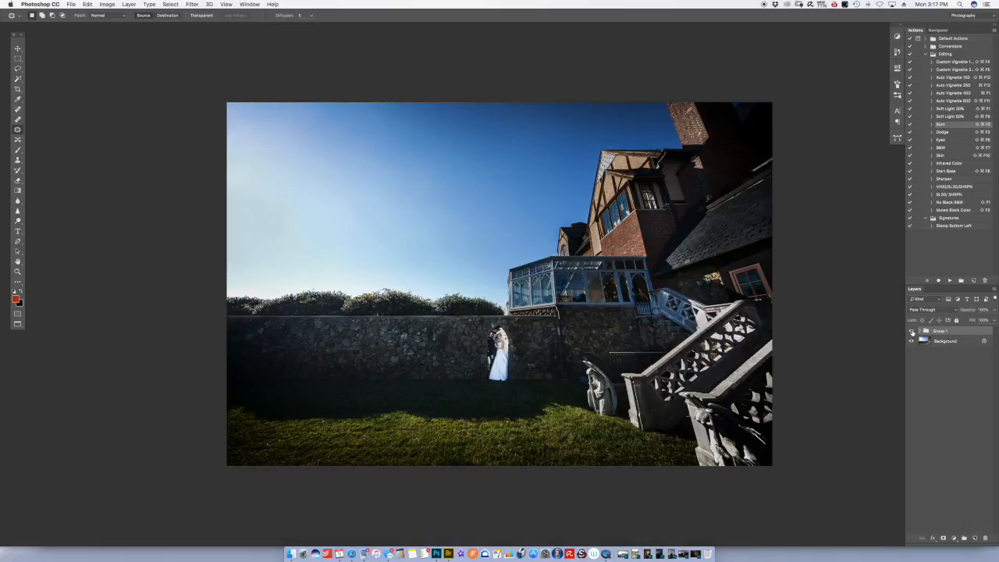
{"action": "left_click", "coordinate": [911, 331]}
{"action": "left_click", "coordinate": [911, 330]}
{"action": "left_click", "coordinate": [911, 331]}
{"action": "left_click", "coordinate": [911, 331]}
{"action": "left_click", "coordinate": [911, 331]}
{"action": "left_click", "coordinate": [911, 331]}
{"action": "left_click", "coordinate": [911, 331]}
{"action": "left_click", "coordinate": [912, 331]}
{"action": "left_click", "coordinate": [910, 331]}
{"action": "left_click", "coordinate": [911, 331]}
{"action": "left_click", "coordinate": [911, 332]}
{"action": "left_click", "coordinate": [912, 331]}
{"action": "left_click", "coordinate": [911, 332]}
{"action": "left_click", "coordinate": [911, 332]}
{"action": "left_click", "coordinate": [911, 332]}
{"action": "left_click", "coordinate": [912, 333]}
{"action": "left_click", "coordinate": [912, 331]}
{"action": "left_click", "coordinate": [912, 331]}
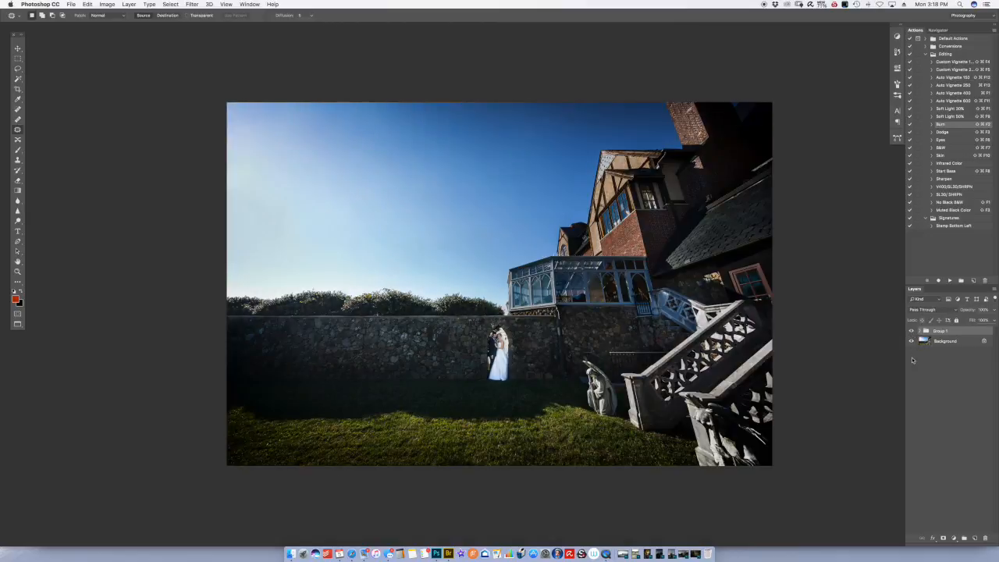